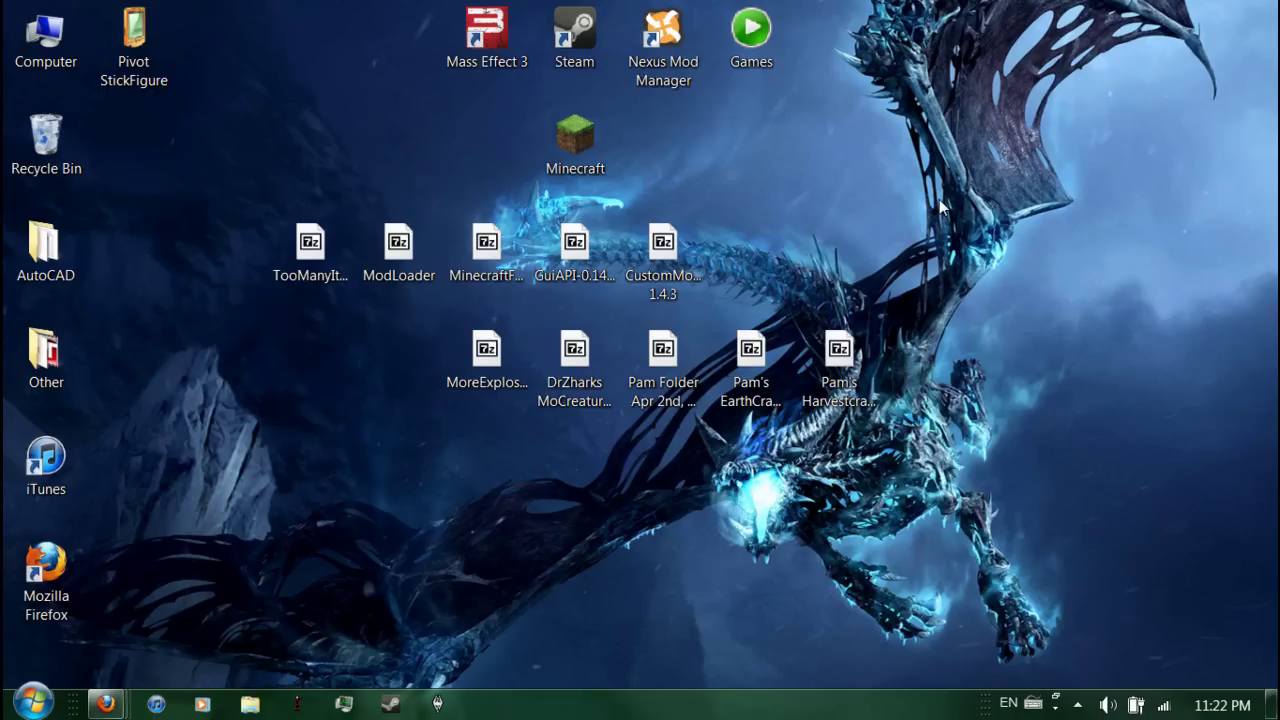
Step: Go to %appdata%, delete the .minecraft folder from Roaming, and close Explorer
{"action": "key", "text": "super"}
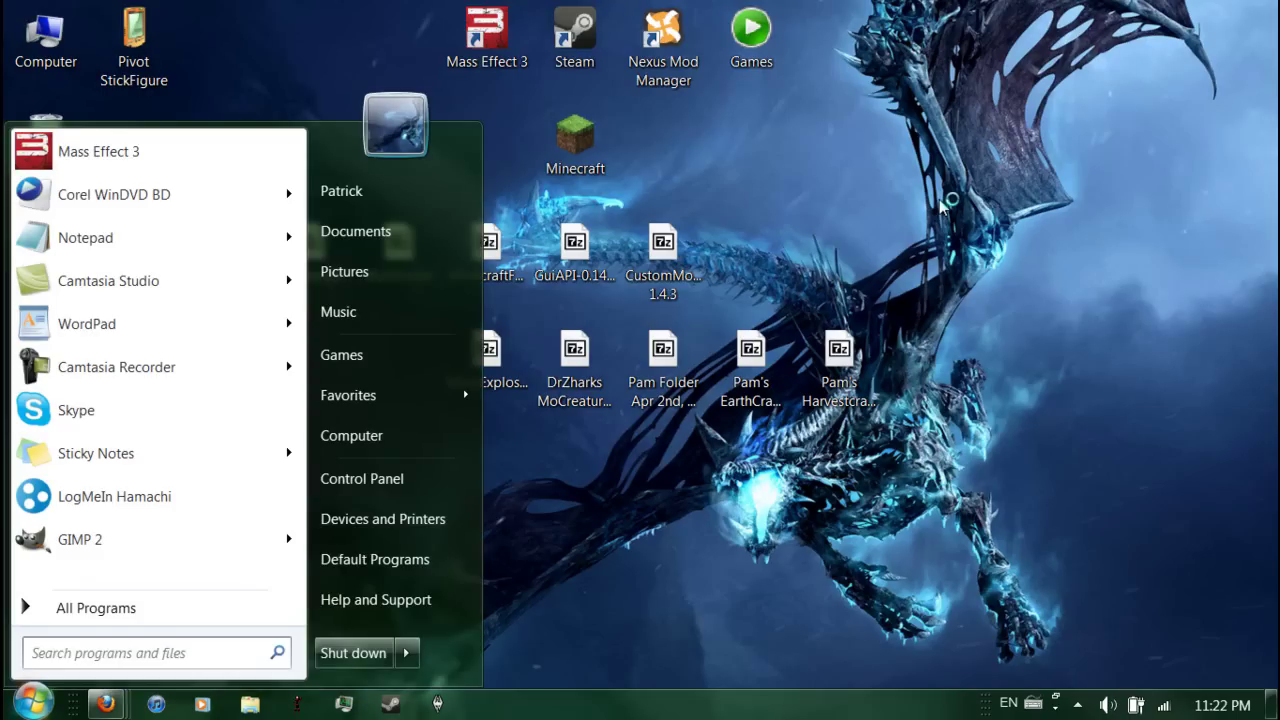
{"action": "type", "text": "%"}
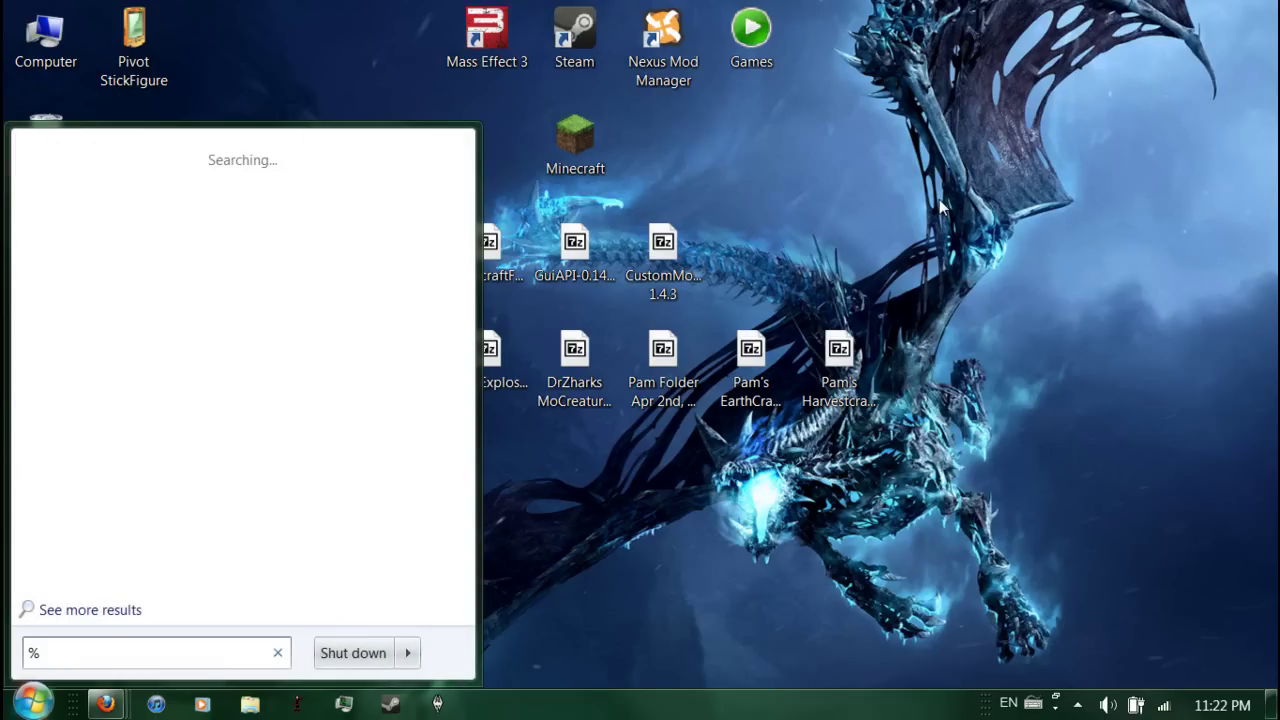
{"action": "type", "text": "appdata%"}
{"action": "key", "text": "Return"}
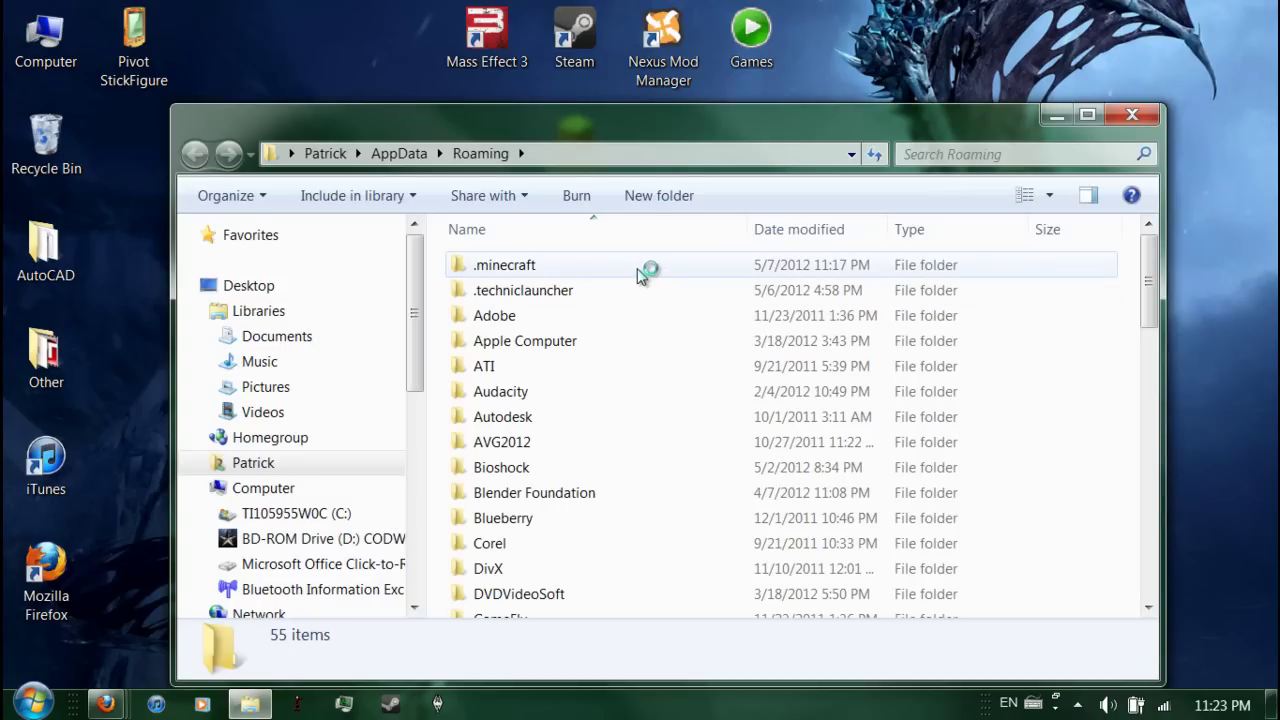
{"action": "double_click", "coordinate": [640, 272]}
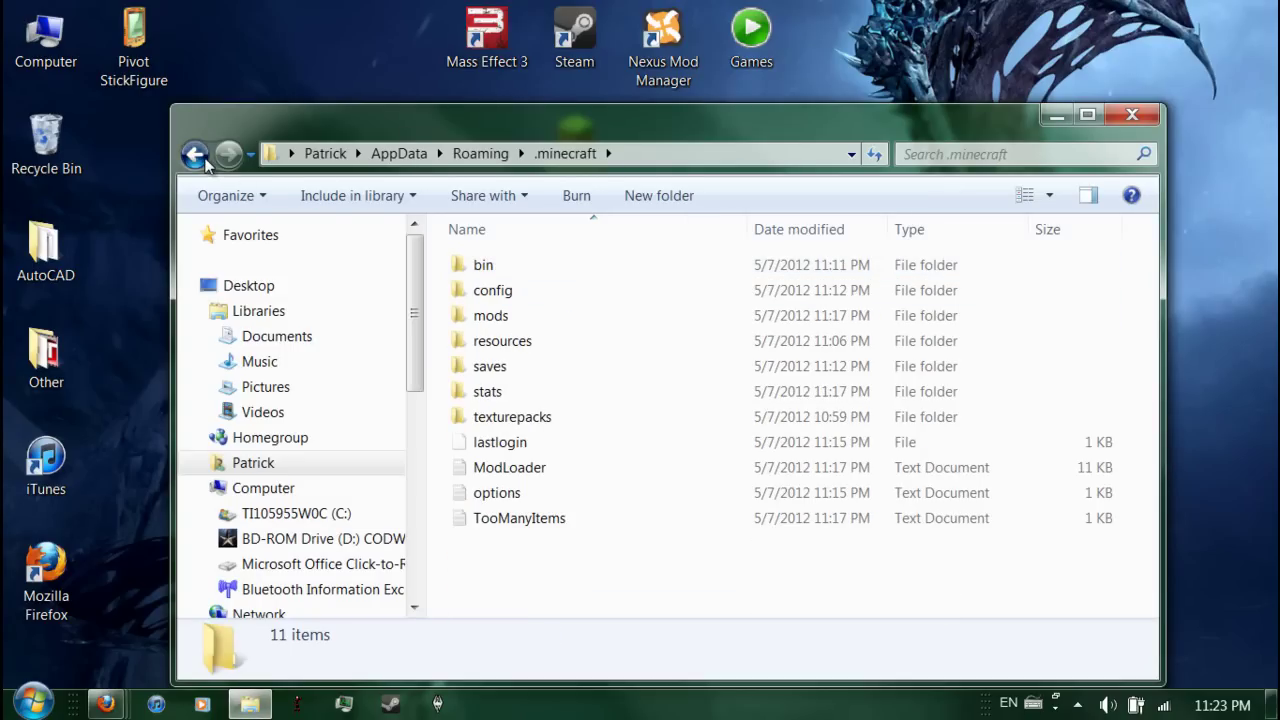
{"action": "left_click", "coordinate": [195, 155]}
{"action": "key", "text": "Delete"}
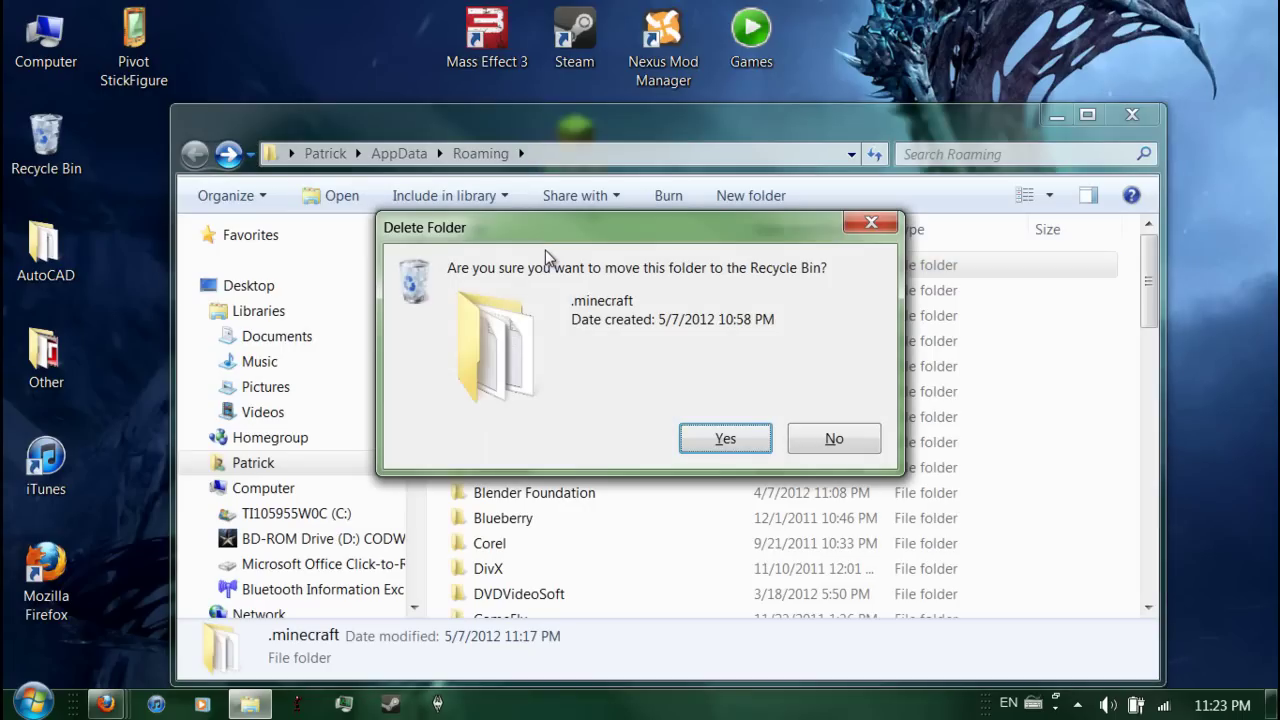
{"action": "key", "text": "Return"}
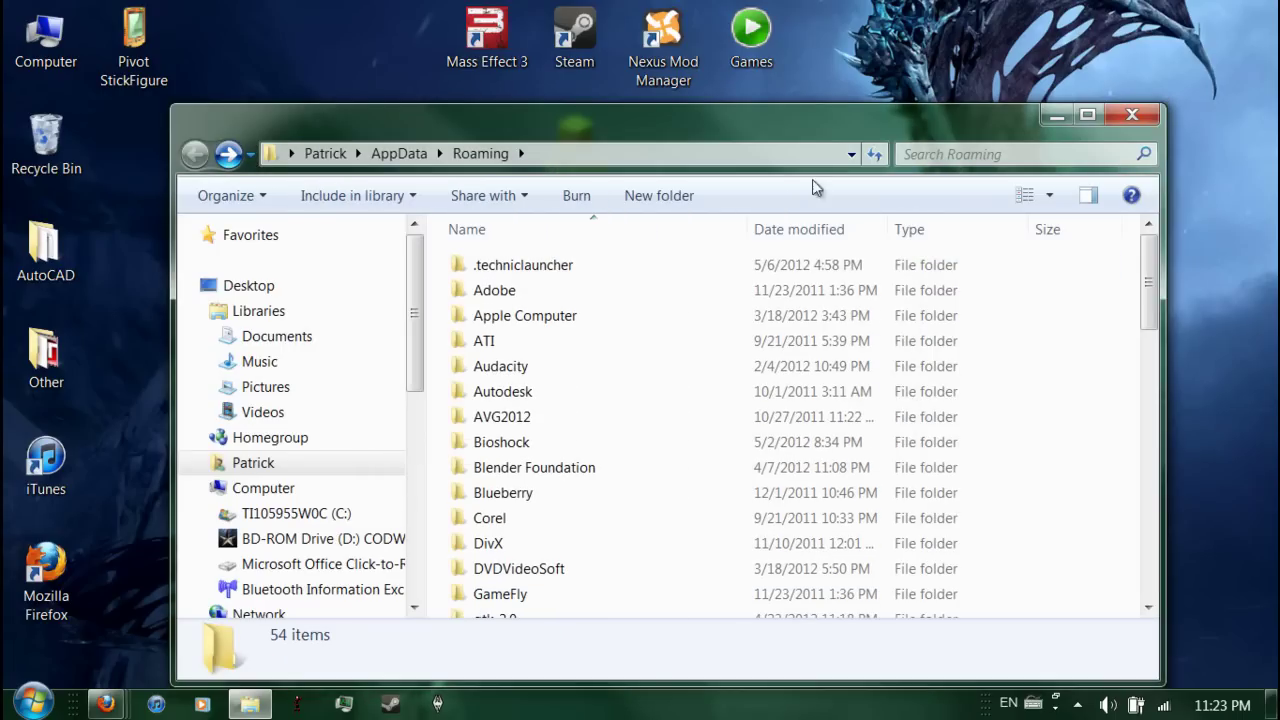
{"action": "left_click", "coordinate": [1126, 116]}
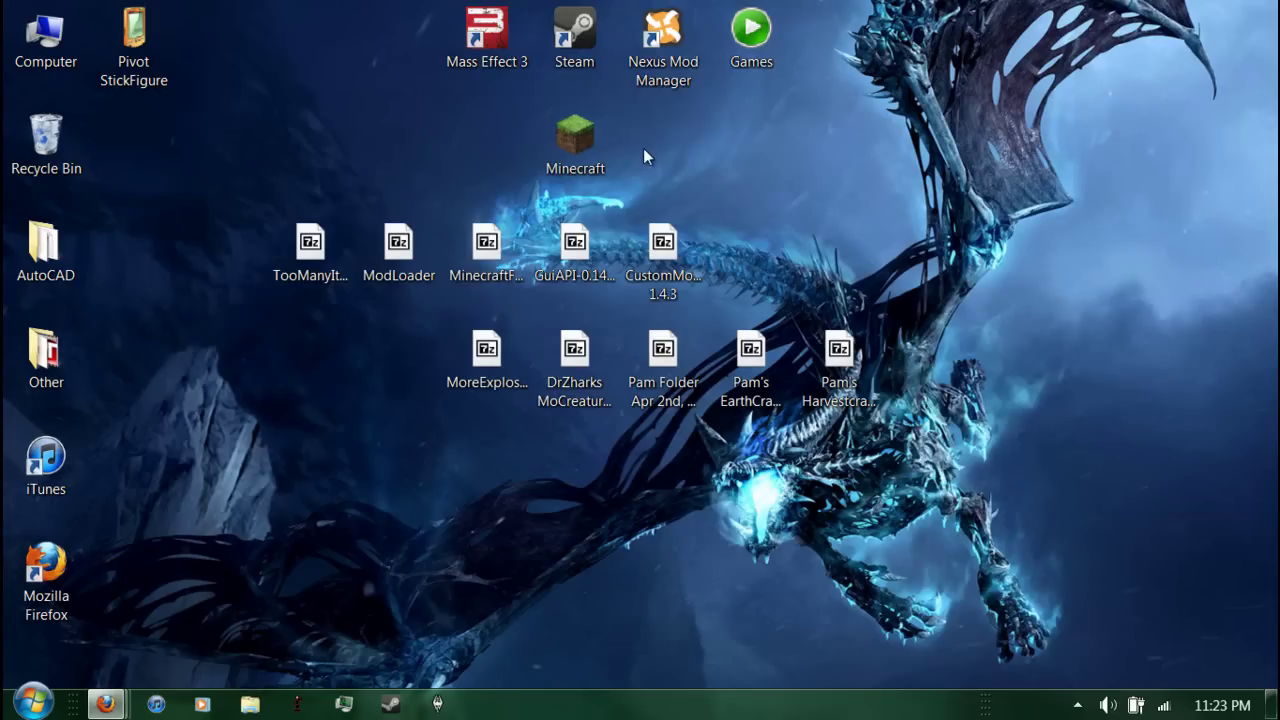
{"action": "double_click", "coordinate": [590, 143]}
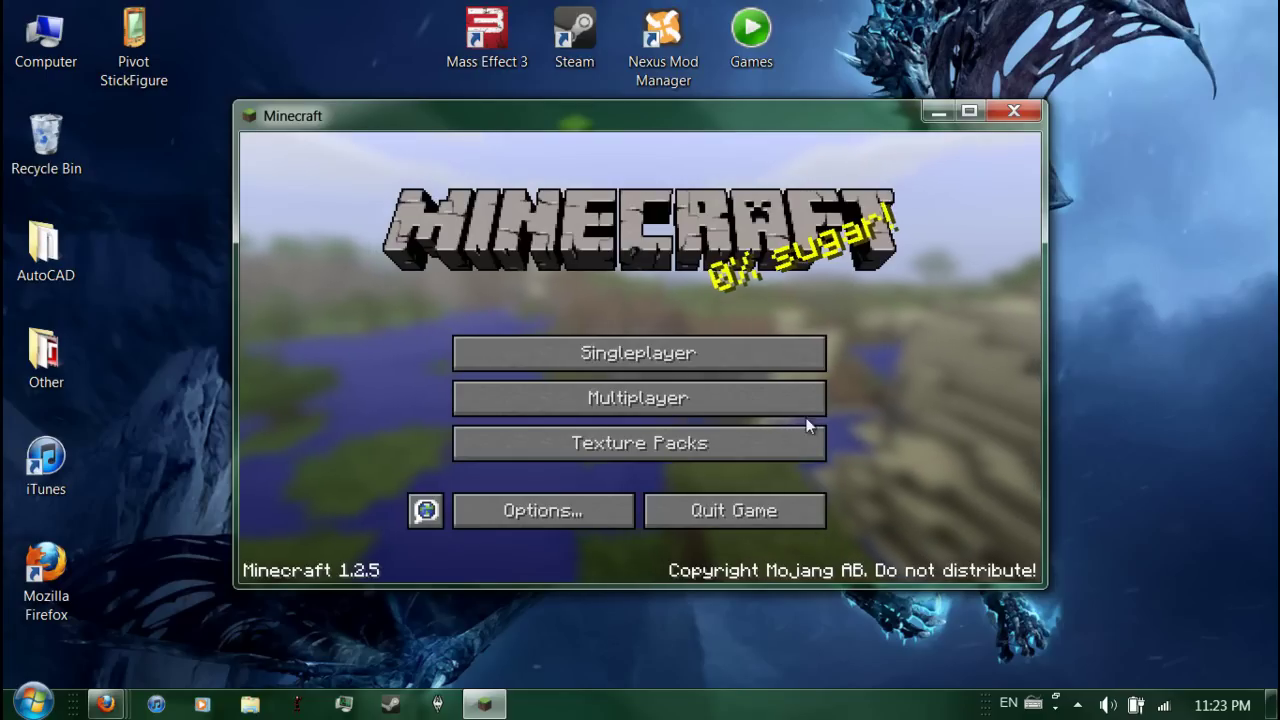
{"action": "left_click", "coordinate": [803, 510]}
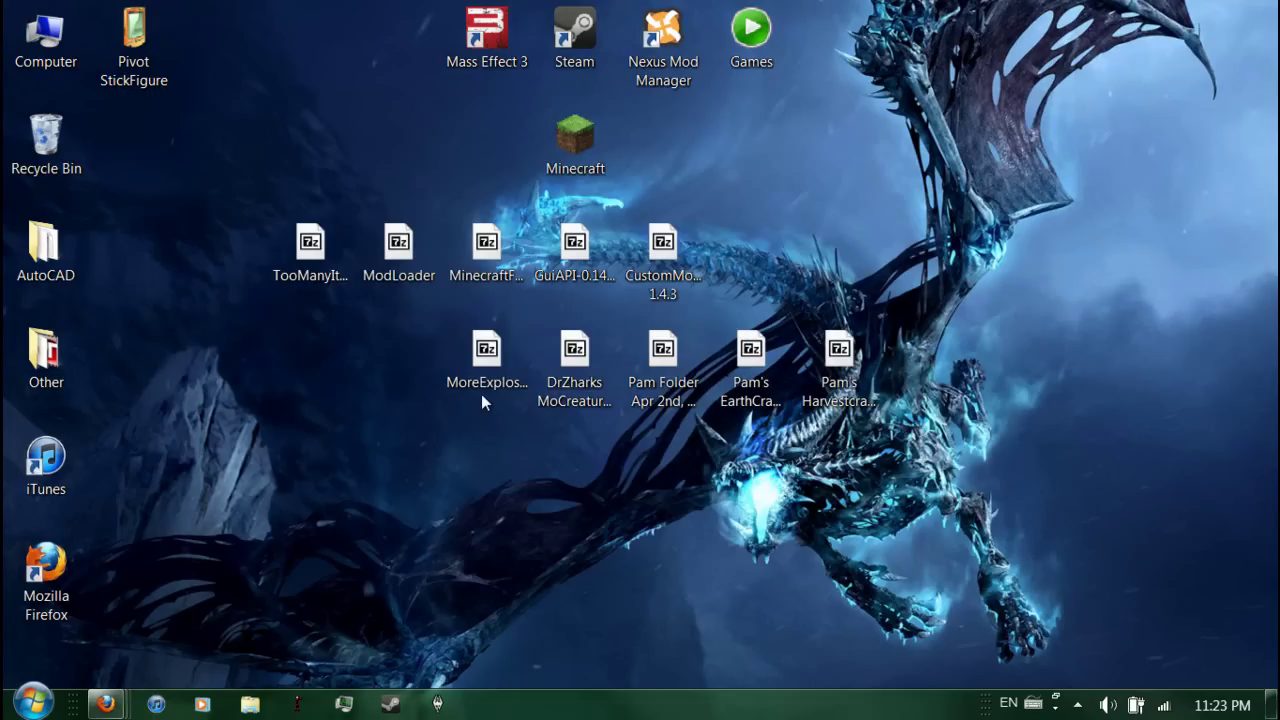
Step: Move the five first-row mod archives two columns right, aligned above the second row
{"action": "left_click_drag", "start_coordinate": [875, 462], "coordinate": [418, 338]}
{"action": "left_click", "coordinate": [240, 245]}
{"action": "left_click_drag", "start_coordinate": [171, 195], "coordinate": [875, 292]}
{"action": "left_click", "coordinate": [956, 343]}
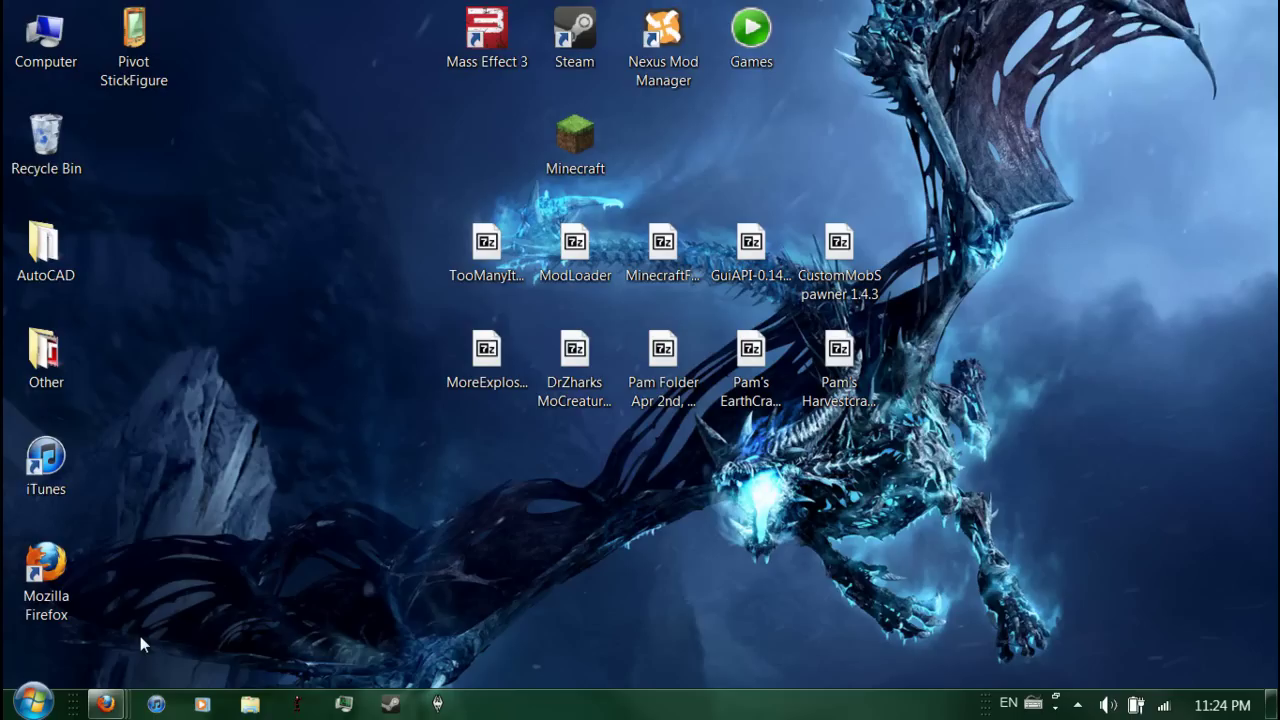
Step: Point out the MoreExplosives, MoCreatures, Pam Folder and Pam's EarthCraft archives in the second row
{"action": "double_click", "coordinate": [469, 359]}
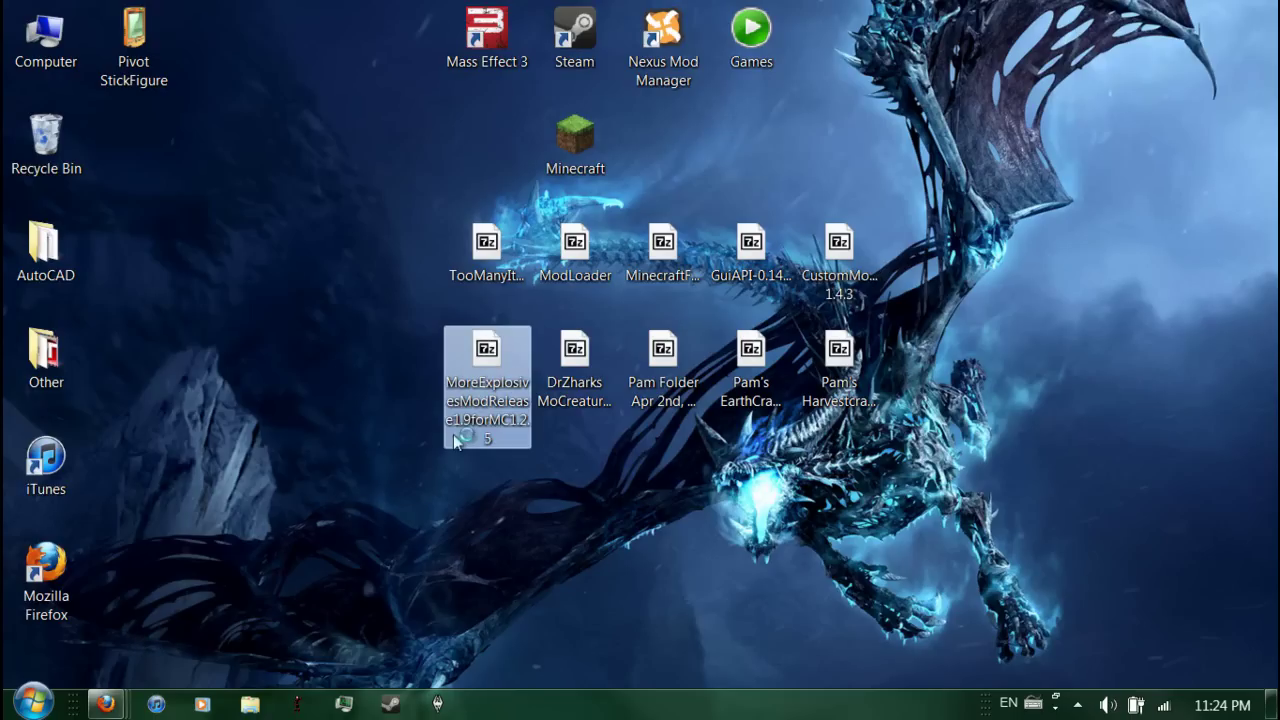
{"action": "double_click", "coordinate": [549, 394]}
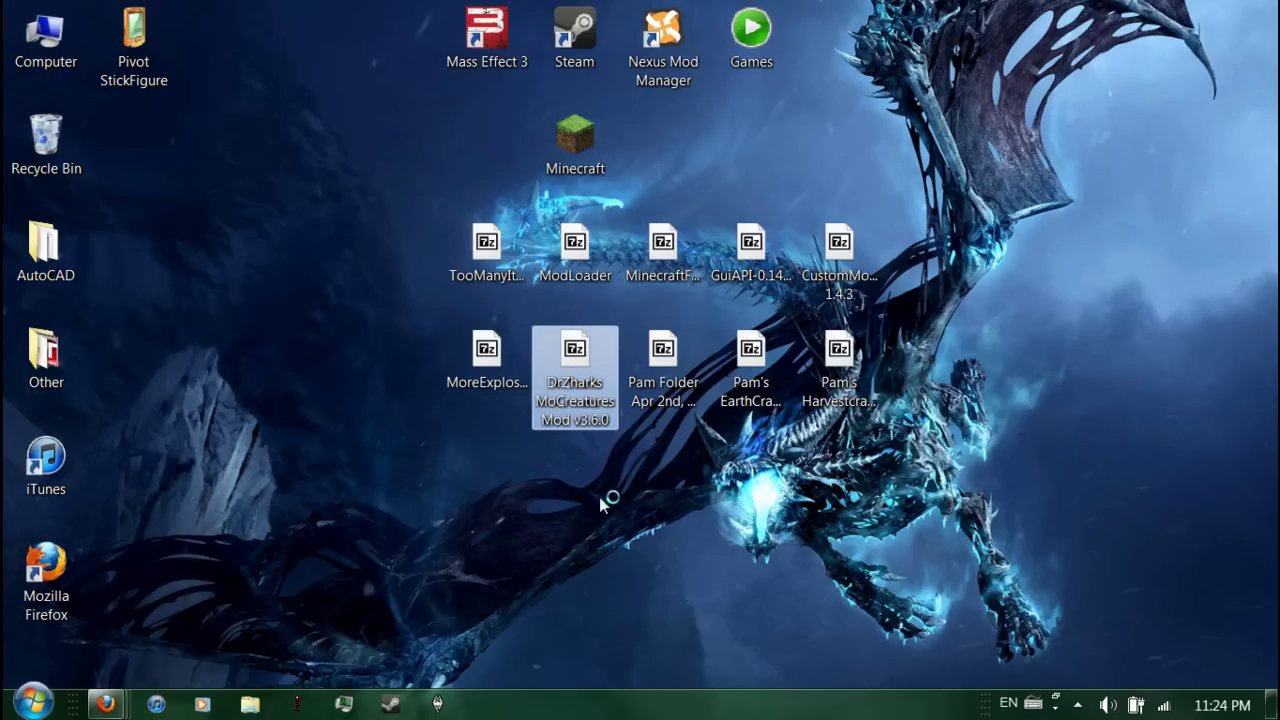
{"action": "double_click", "coordinate": [665, 392]}
{"action": "double_click", "coordinate": [751, 385]}
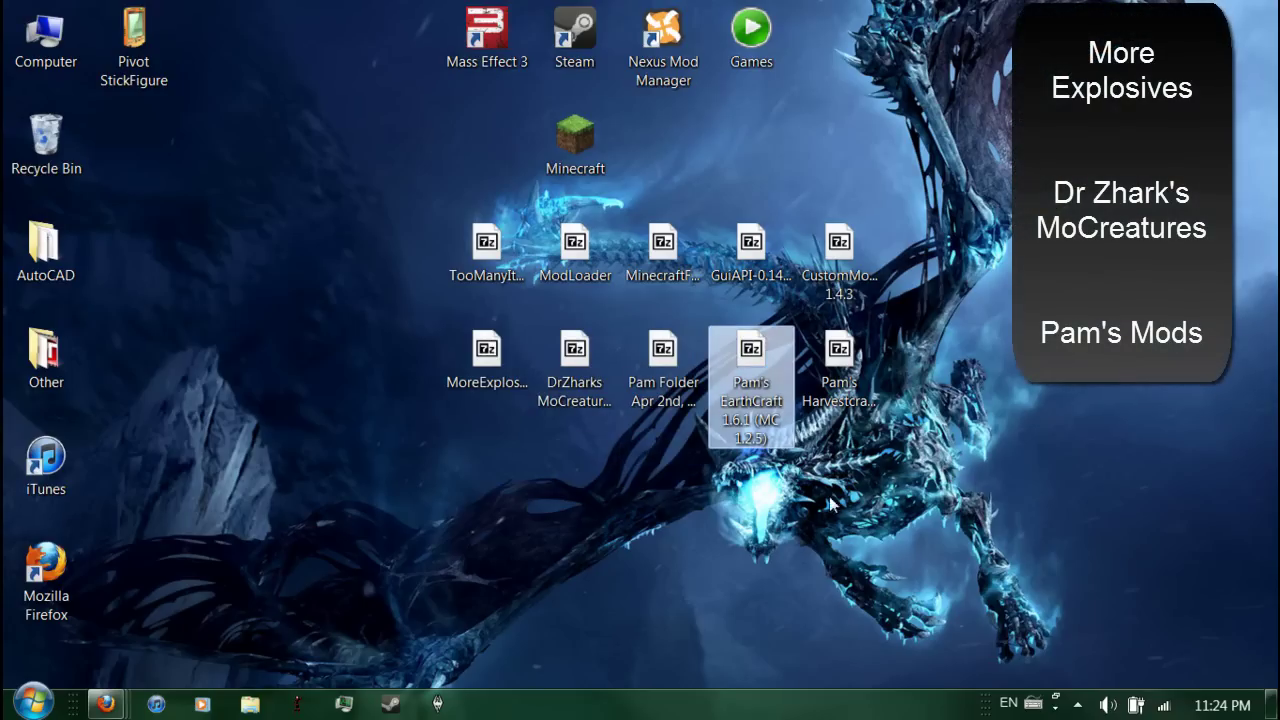
{"action": "left_click_drag", "start_coordinate": [829, 496], "coordinate": [520, 452]}
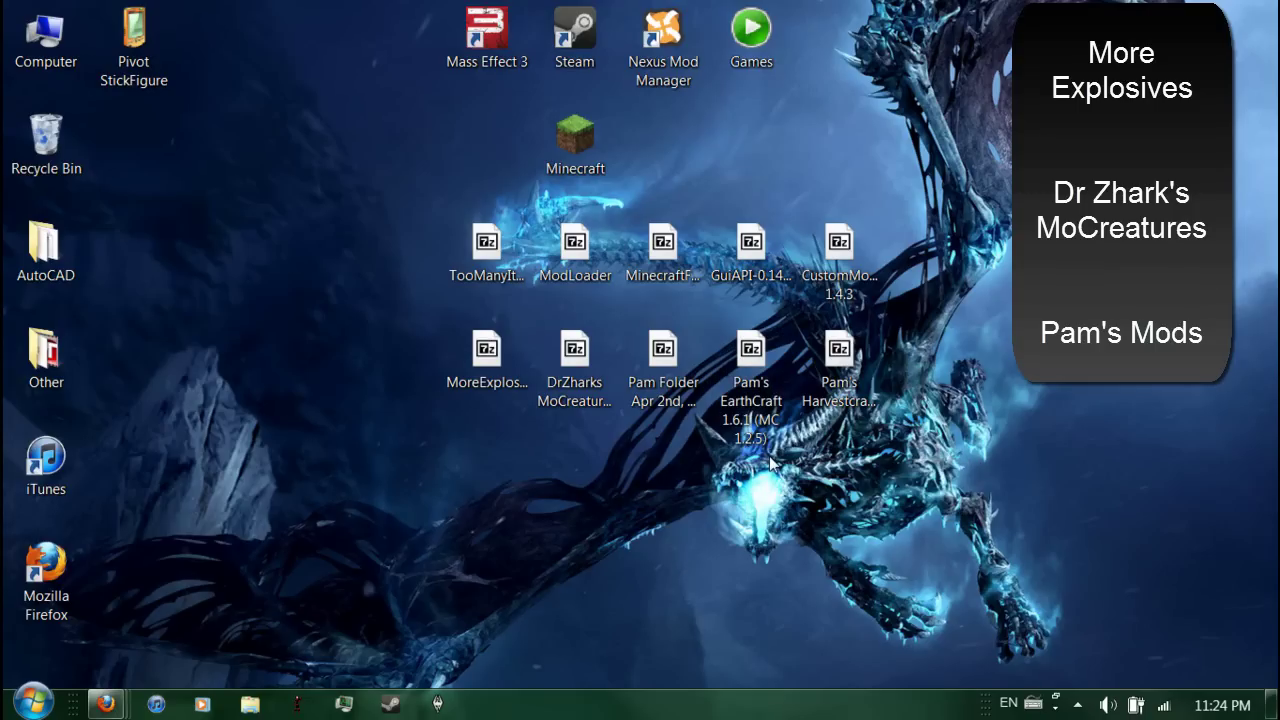
{"action": "mouse_move", "coordinate": [765, 437]}
{"action": "mouse_move", "coordinate": [112, 706]}
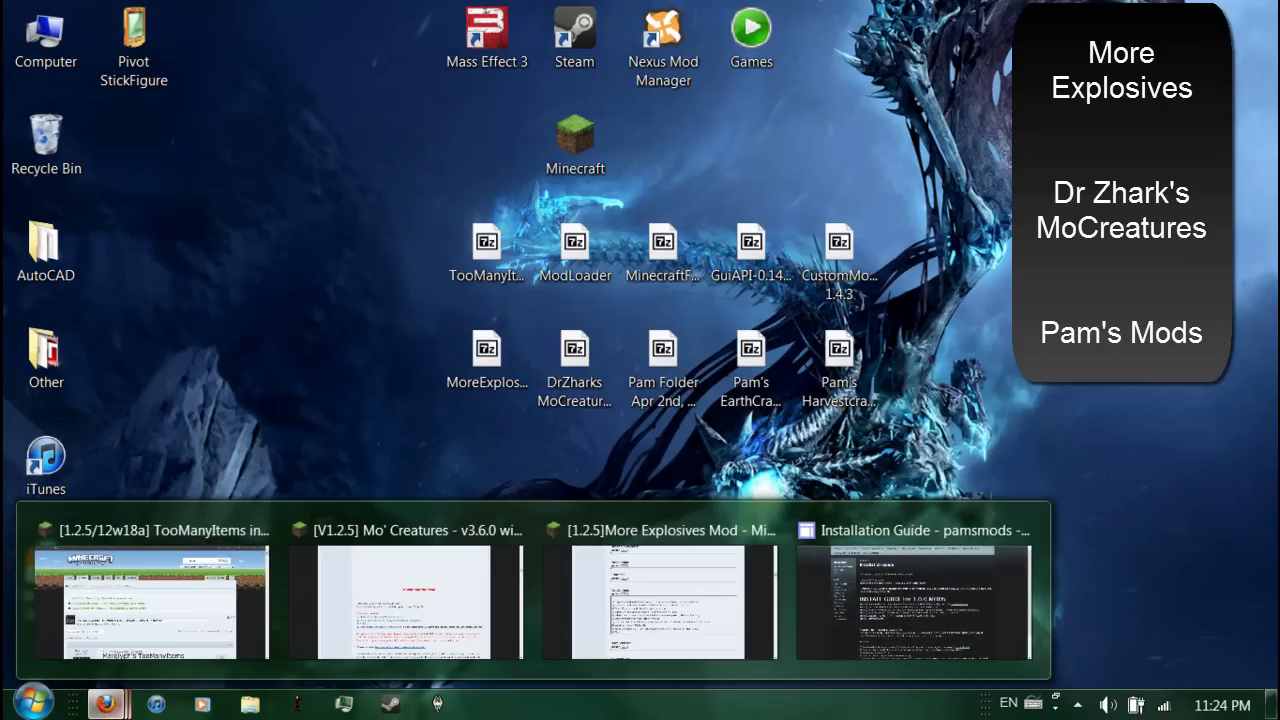
{"action": "left_click", "coordinate": [126, 638]}
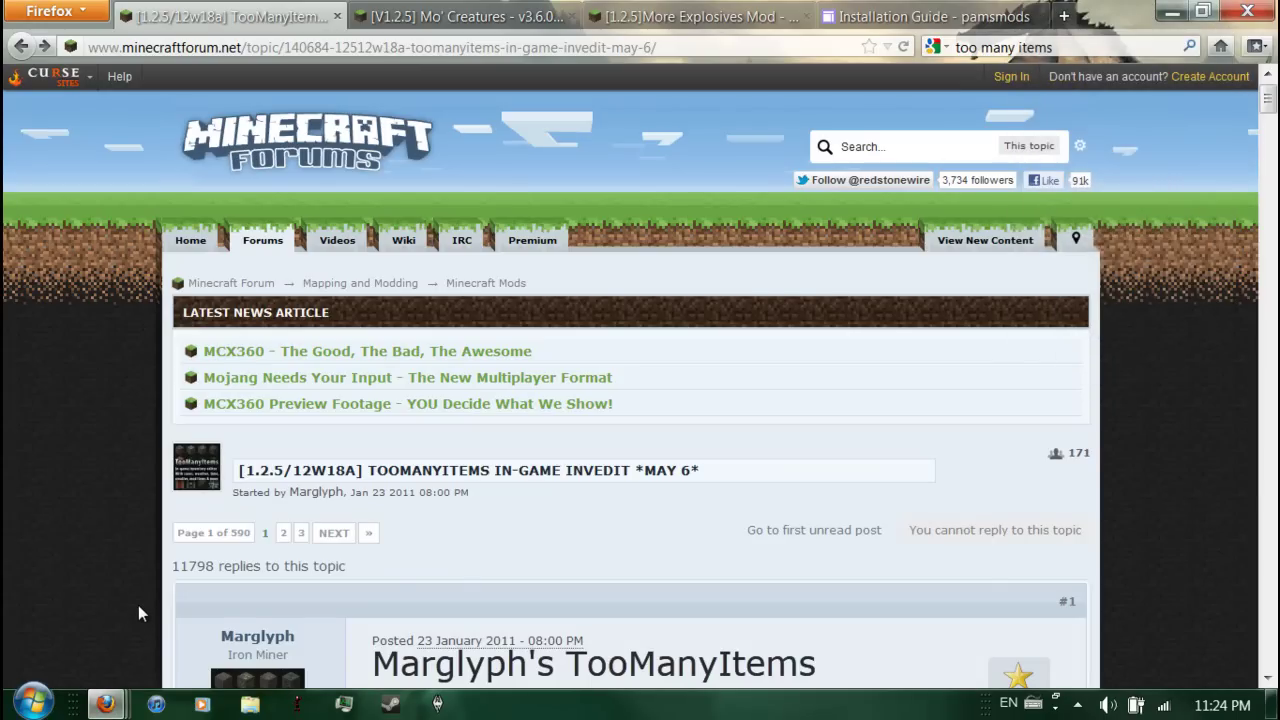
{"action": "scroll", "coordinate": [111, 396], "scroll_direction": "down", "scroll_amount": 2}
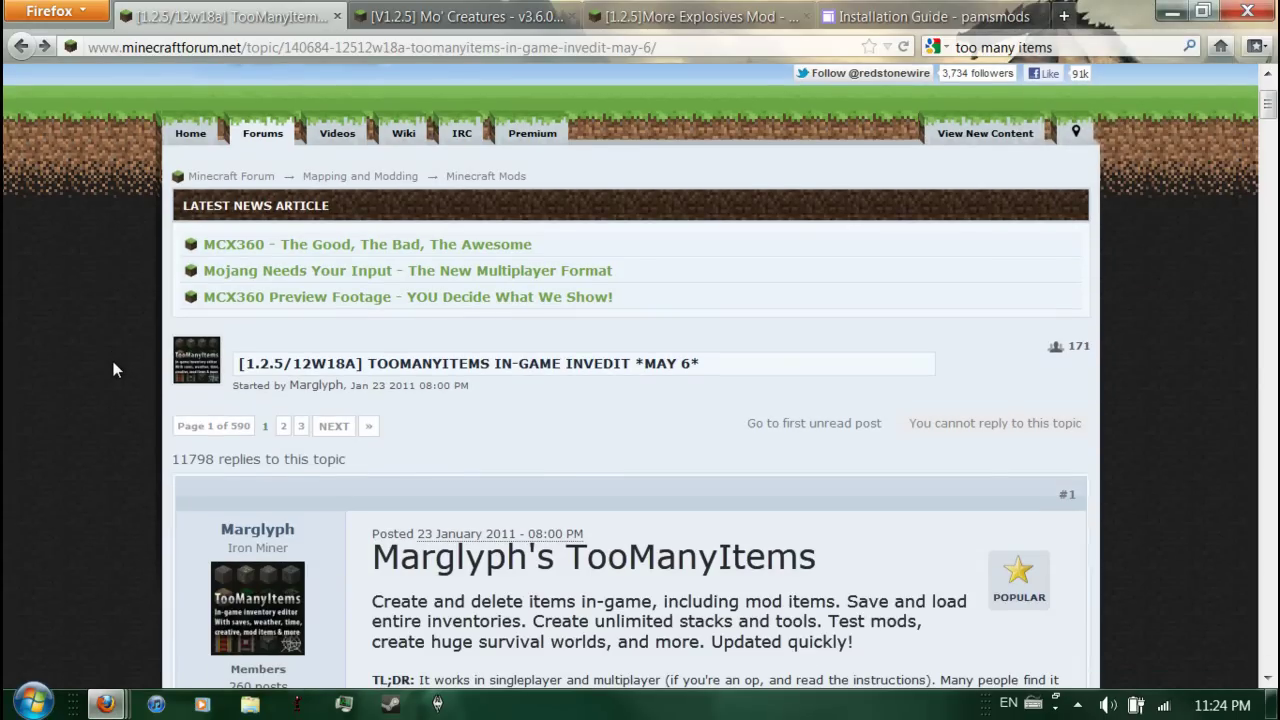
{"action": "scroll", "coordinate": [113, 369], "scroll_direction": "down", "scroll_amount": 2}
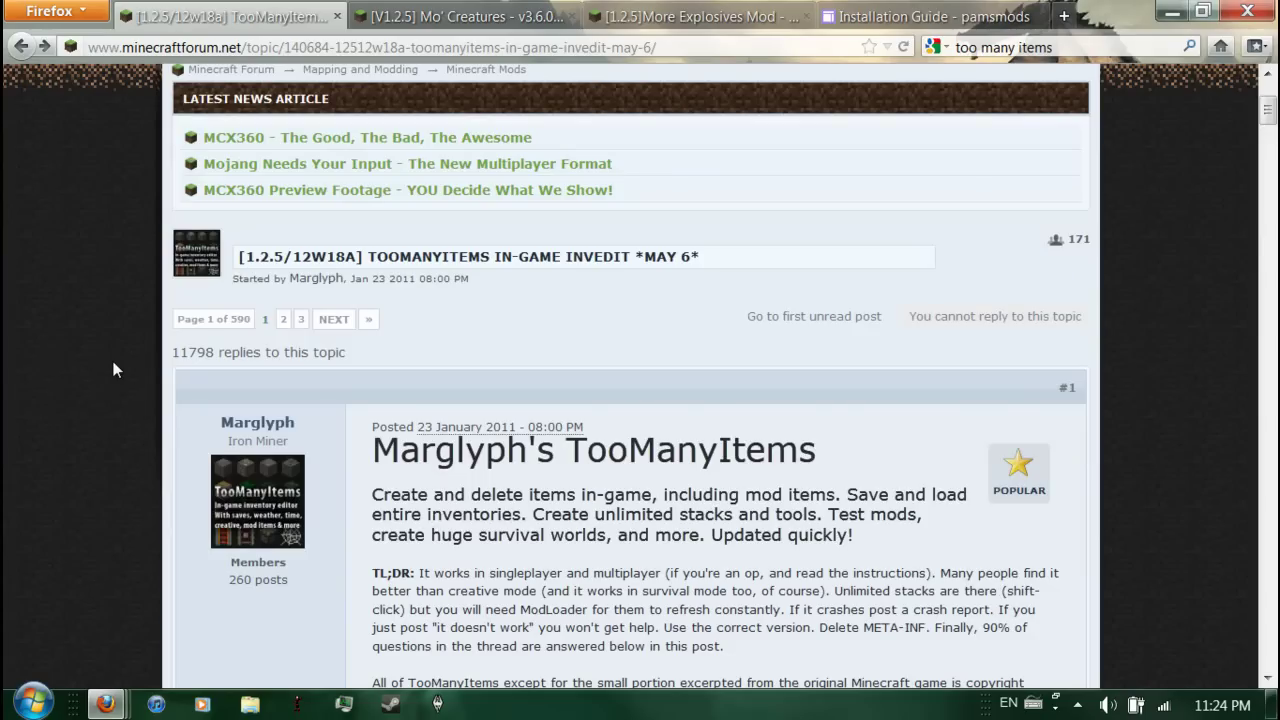
{"action": "scroll", "coordinate": [113, 369], "scroll_direction": "down", "scroll_amount": 8}
{"action": "scroll", "coordinate": [111, 342], "scroll_direction": "down", "scroll_amount": 6}
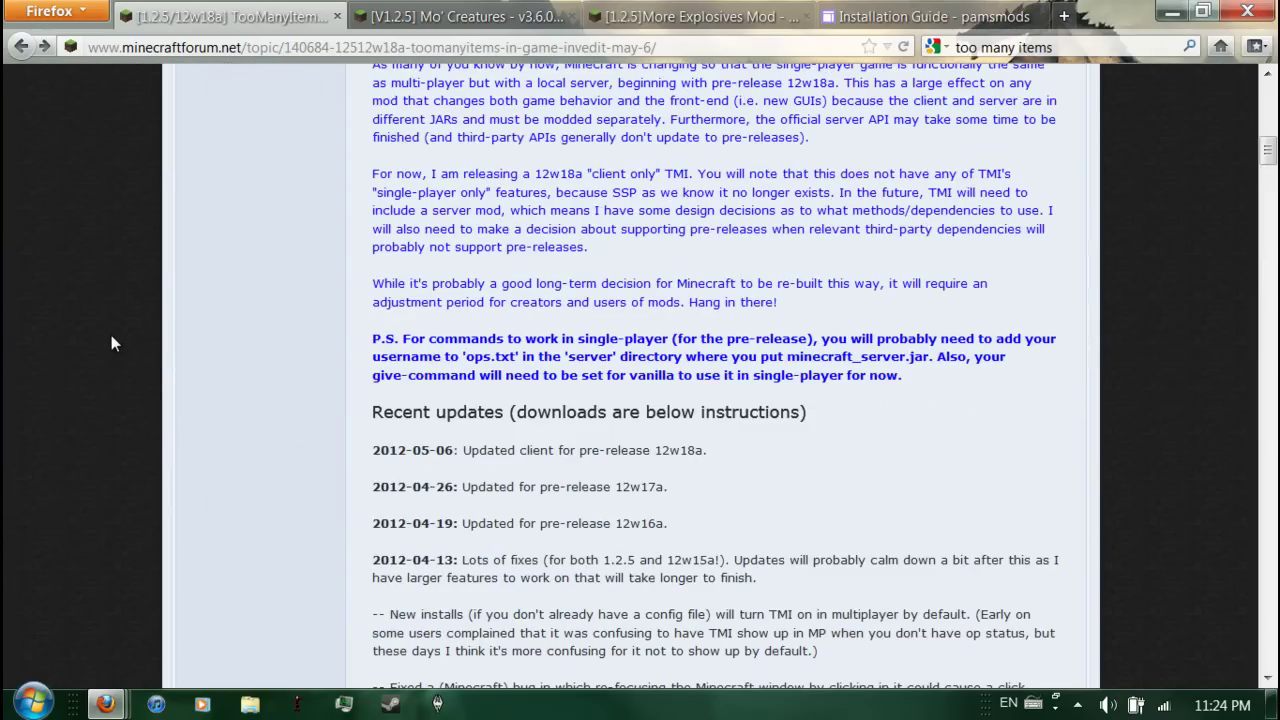
{"action": "scroll", "coordinate": [111, 343], "scroll_direction": "down", "scroll_amount": 4}
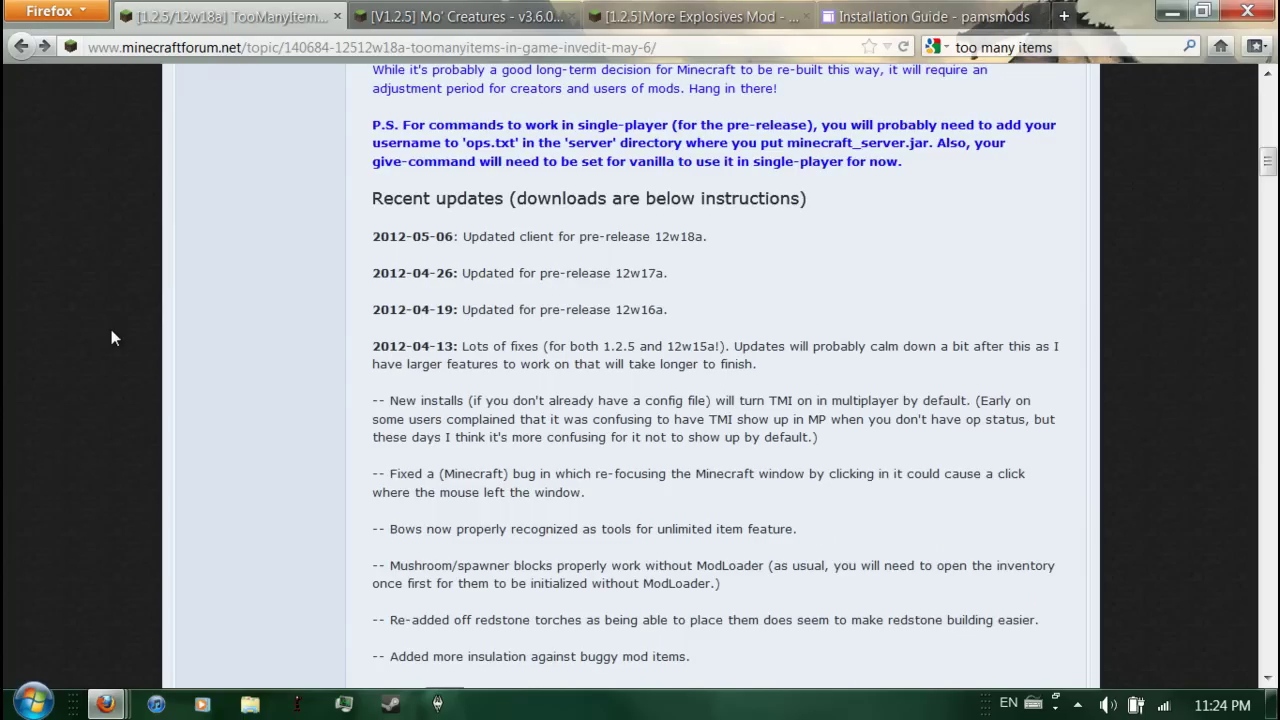
{"action": "scroll", "coordinate": [111, 336], "scroll_direction": "down", "scroll_amount": 8}
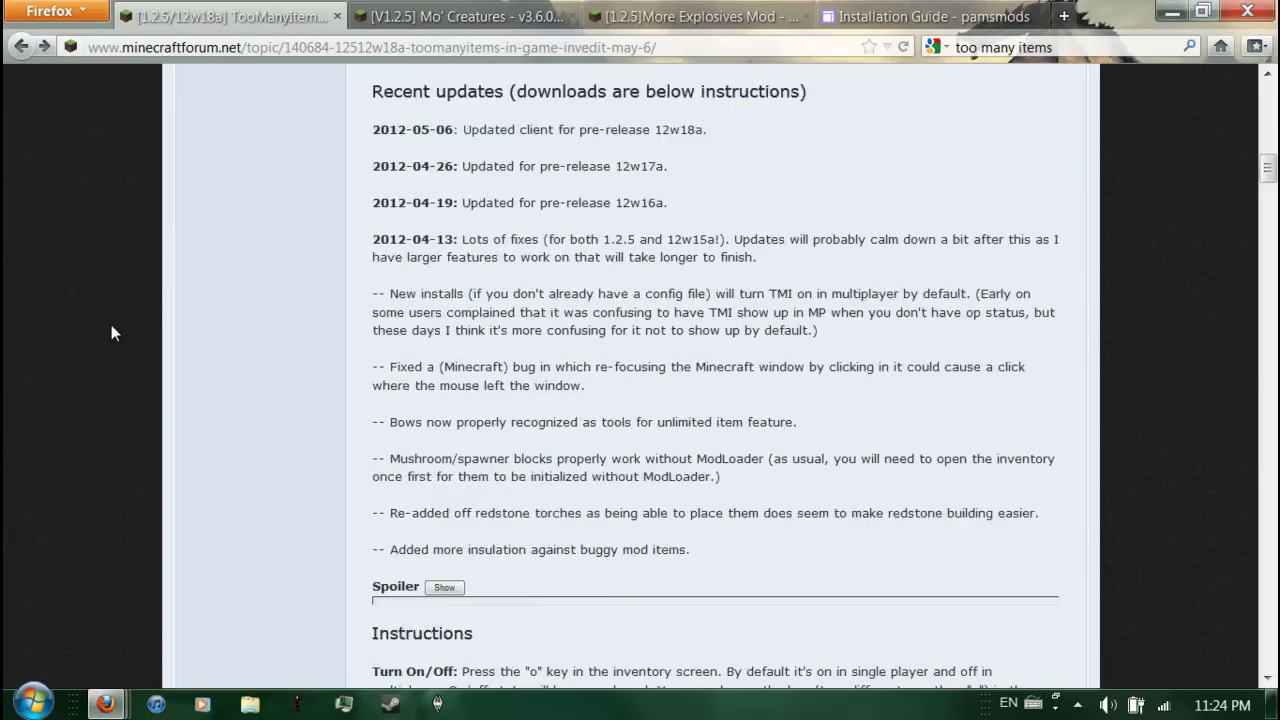
{"action": "scroll", "coordinate": [111, 333], "scroll_direction": "down", "scroll_amount": 18}
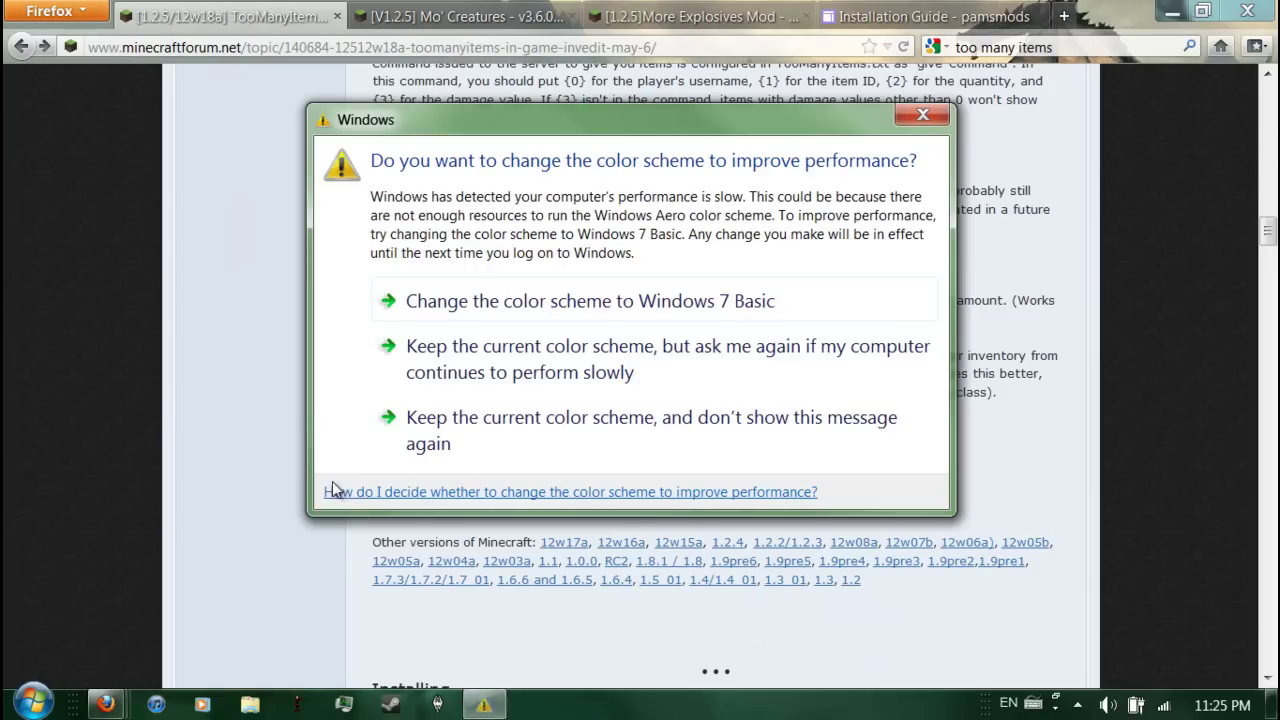
{"action": "left_click", "coordinate": [923, 114]}
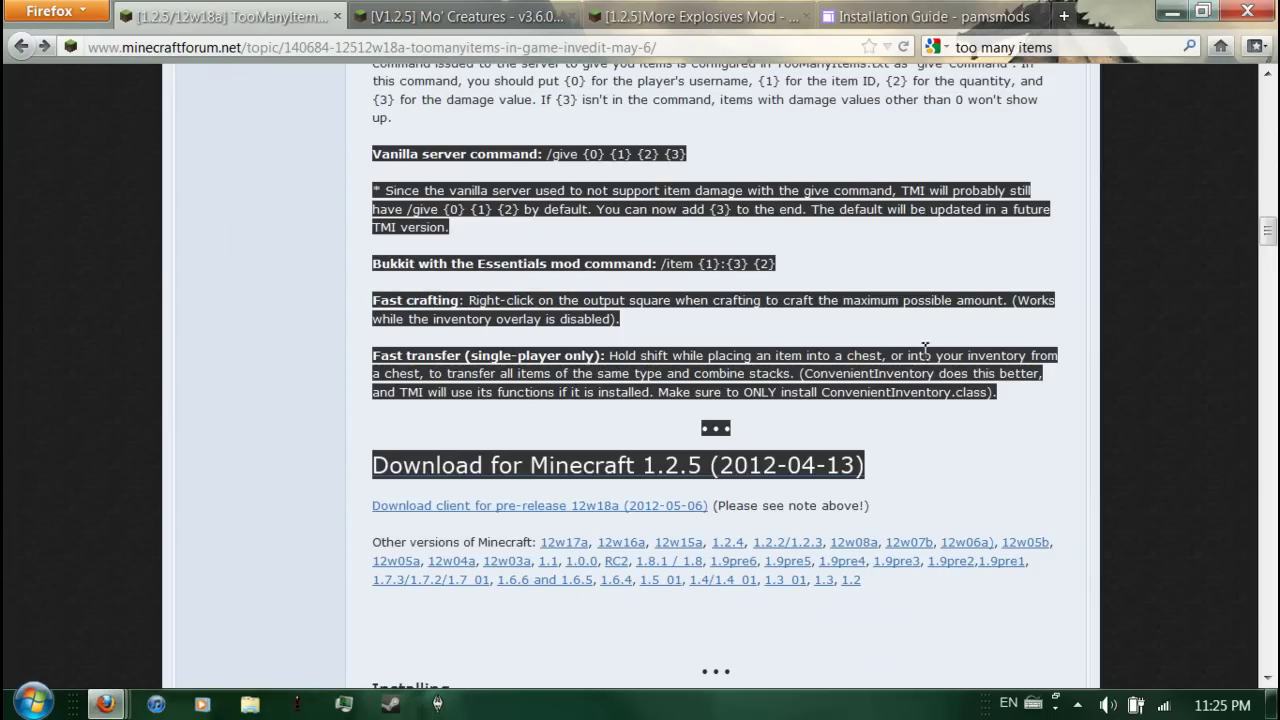
{"action": "left_click", "coordinate": [916, 458]}
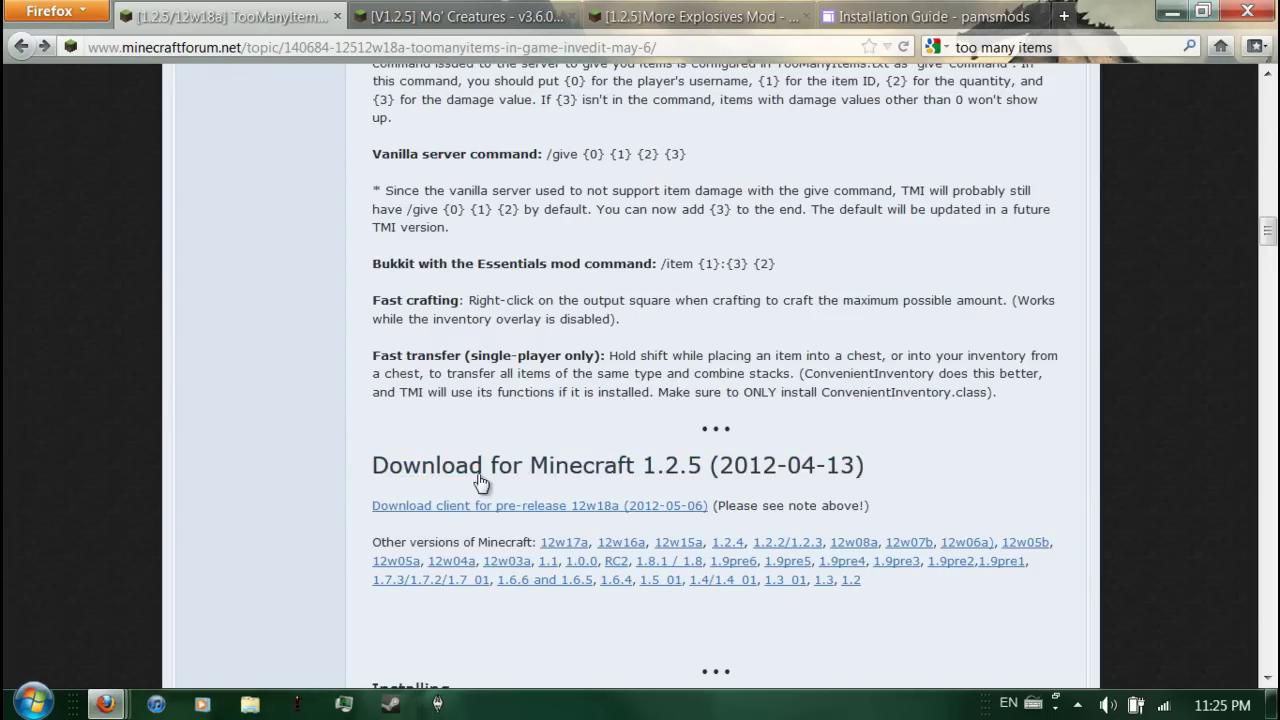
{"action": "left_click", "coordinate": [1170, 11]}
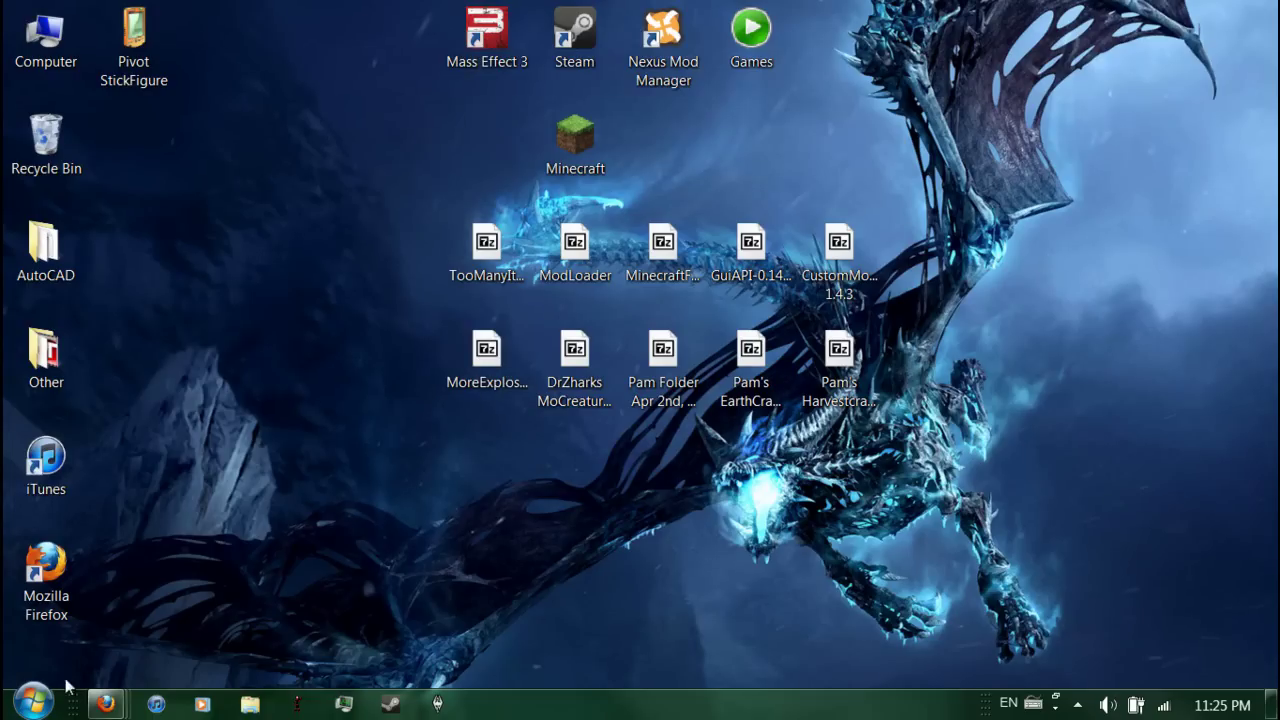
Step: Open the regenerated .minecraft\bin folder through %appdata%
{"action": "left_click", "coordinate": [33, 703]}
{"action": "mouse_move", "coordinate": [251, 557]}
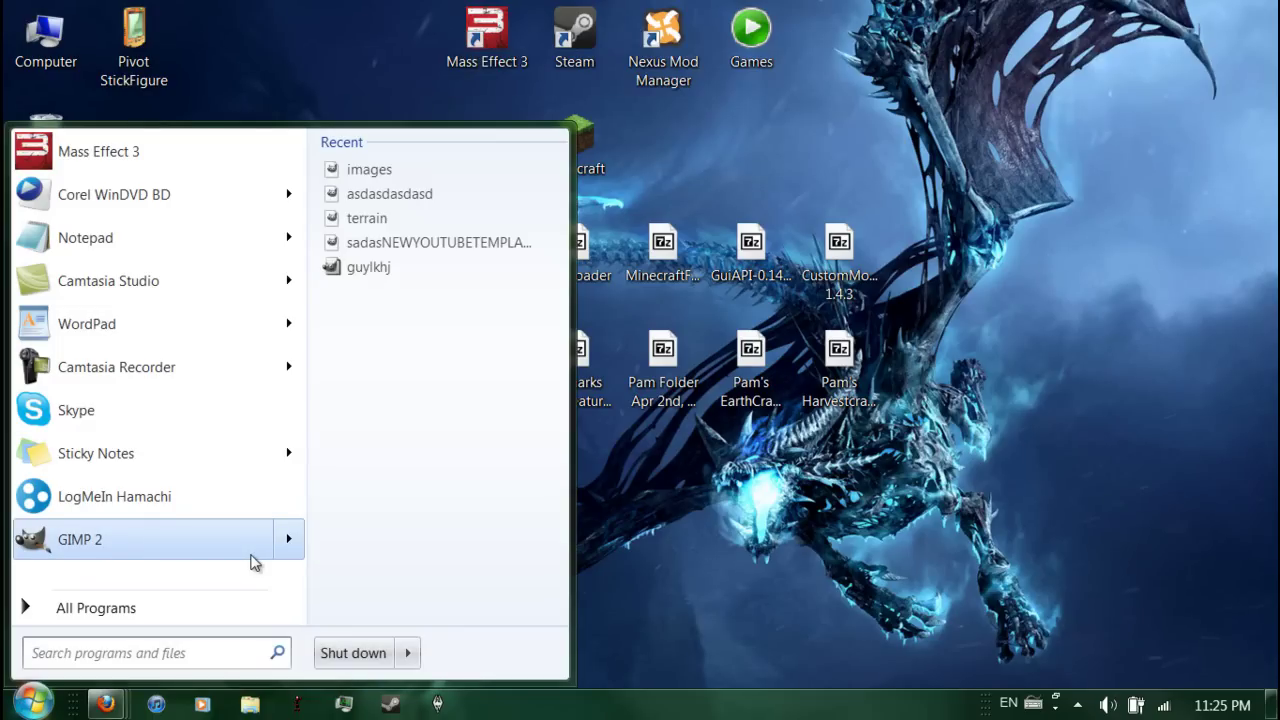
{"action": "left_click", "coordinate": [736, 662]}
{"action": "key", "text": "super"}
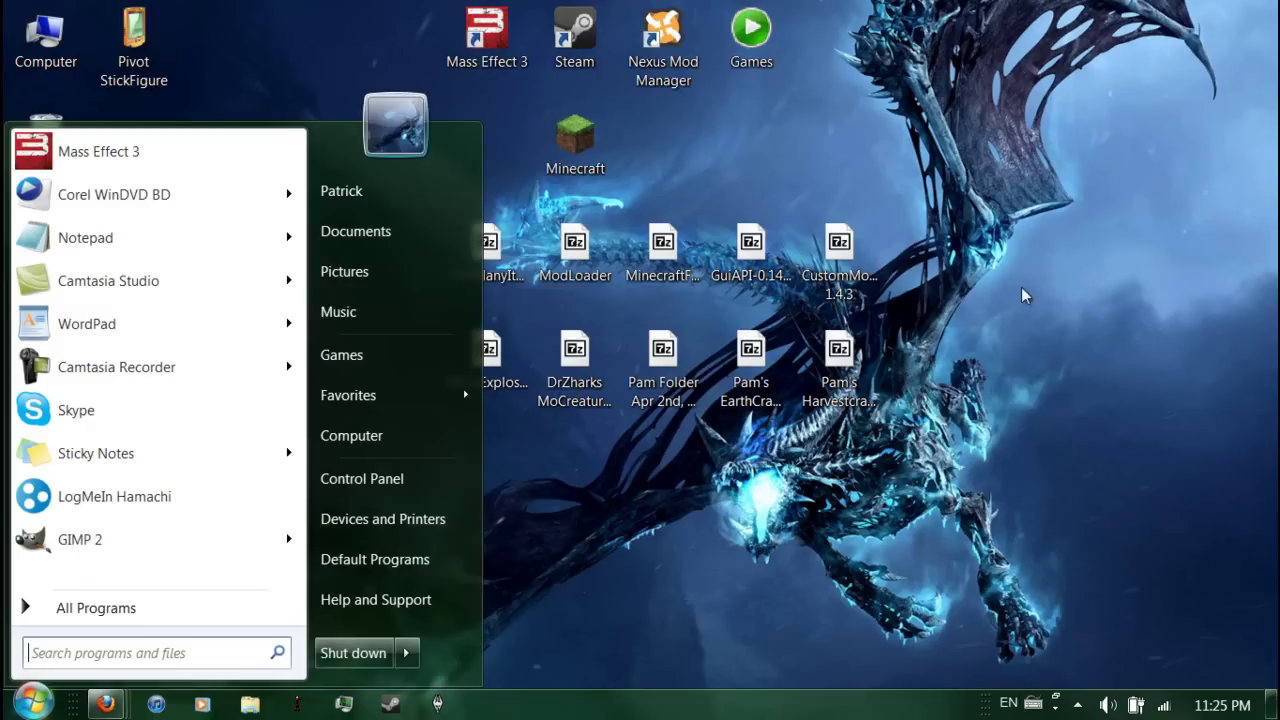
{"action": "type", "text": "%app"}
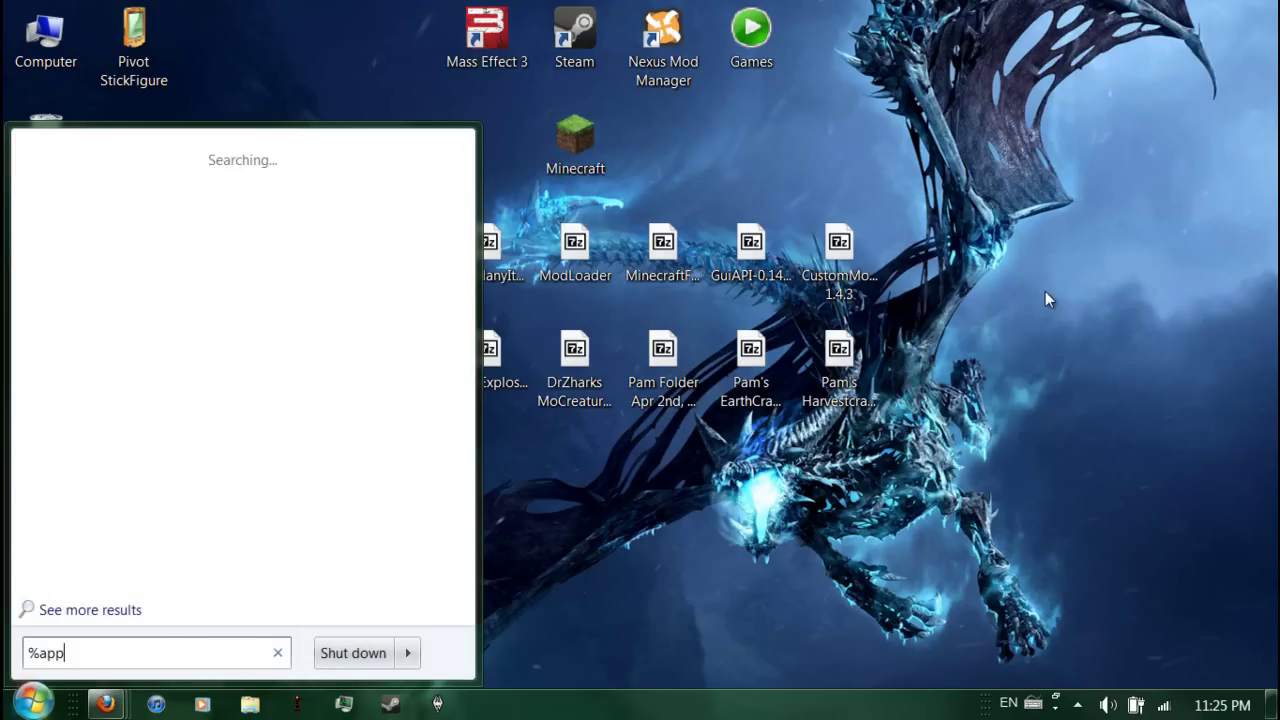
{"action": "type", "text": "data%"}
{"action": "key", "text": "Return"}
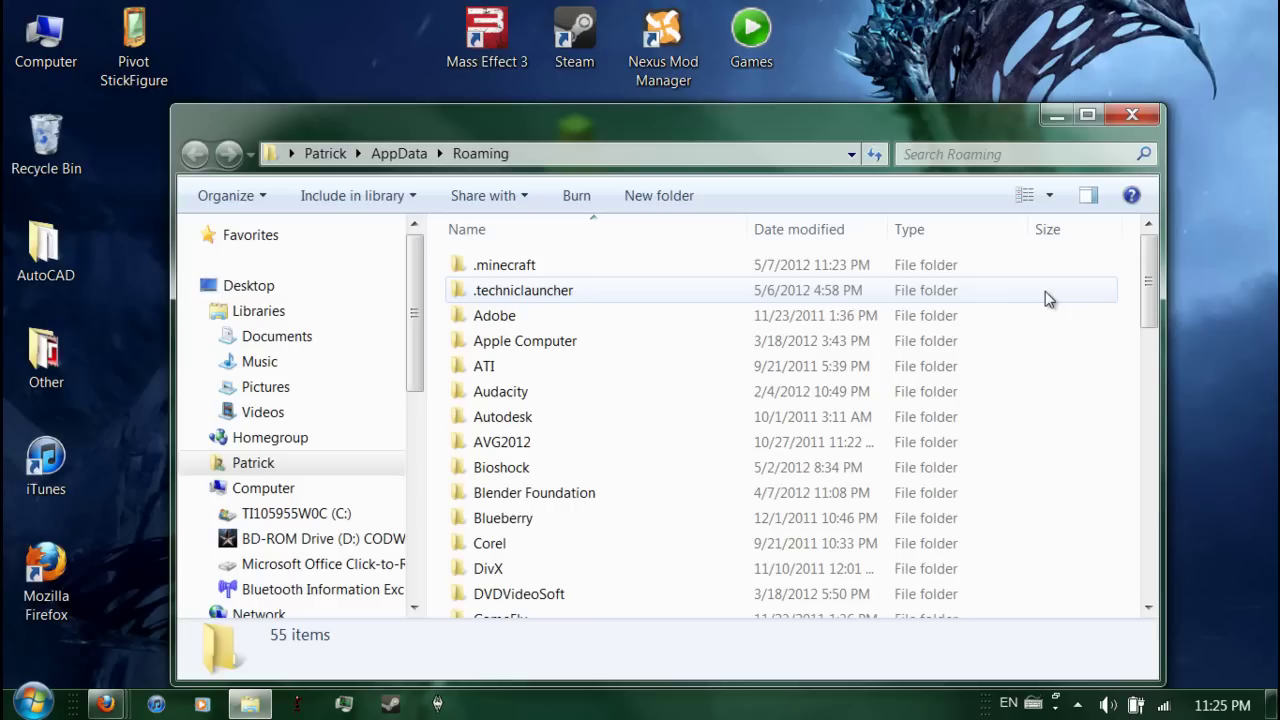
{"action": "double_click", "coordinate": [617, 268]}
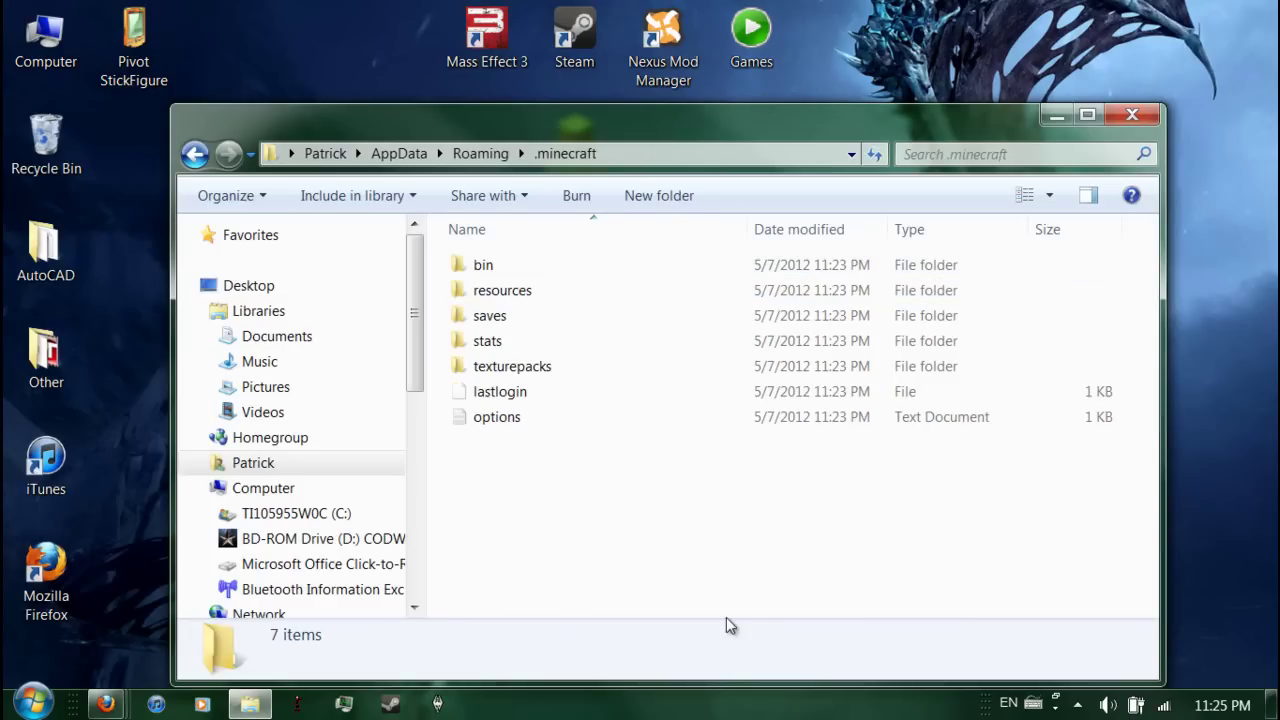
{"action": "double_click", "coordinate": [530, 272]}
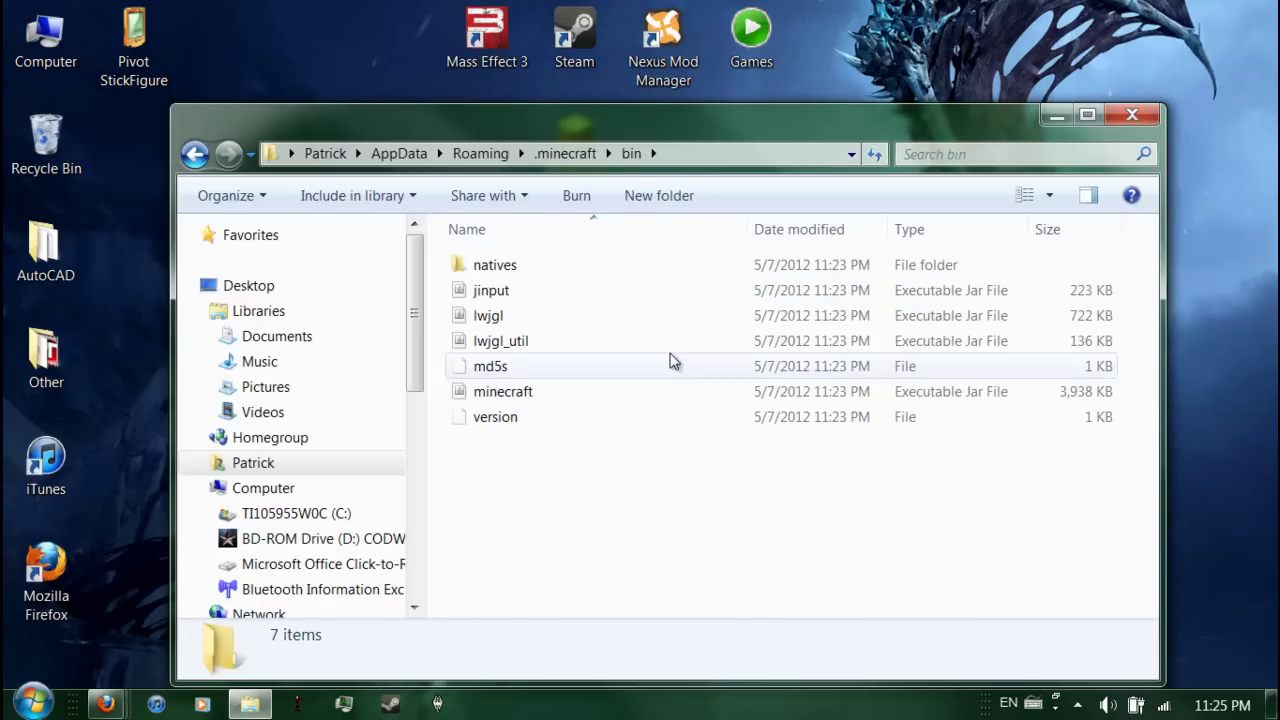
{"action": "left_click", "coordinate": [194, 154]}
{"action": "left_click", "coordinate": [194, 154]}
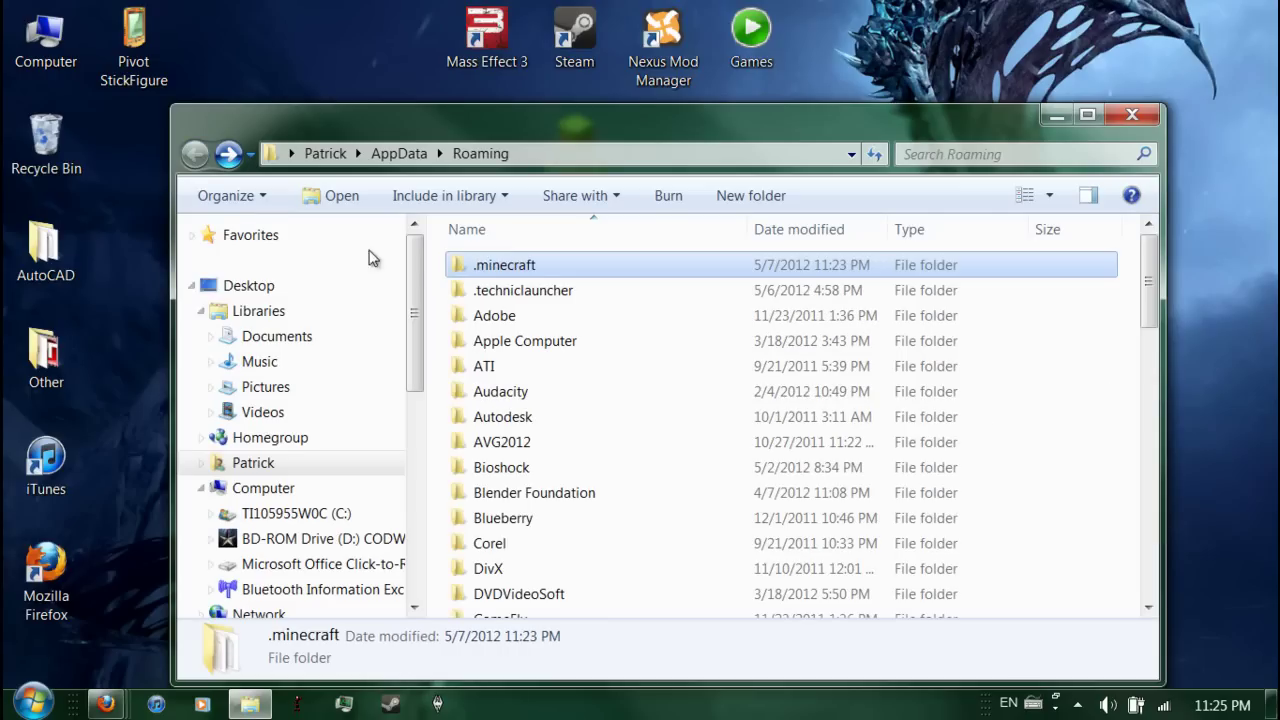
{"action": "double_click", "coordinate": [475, 276]}
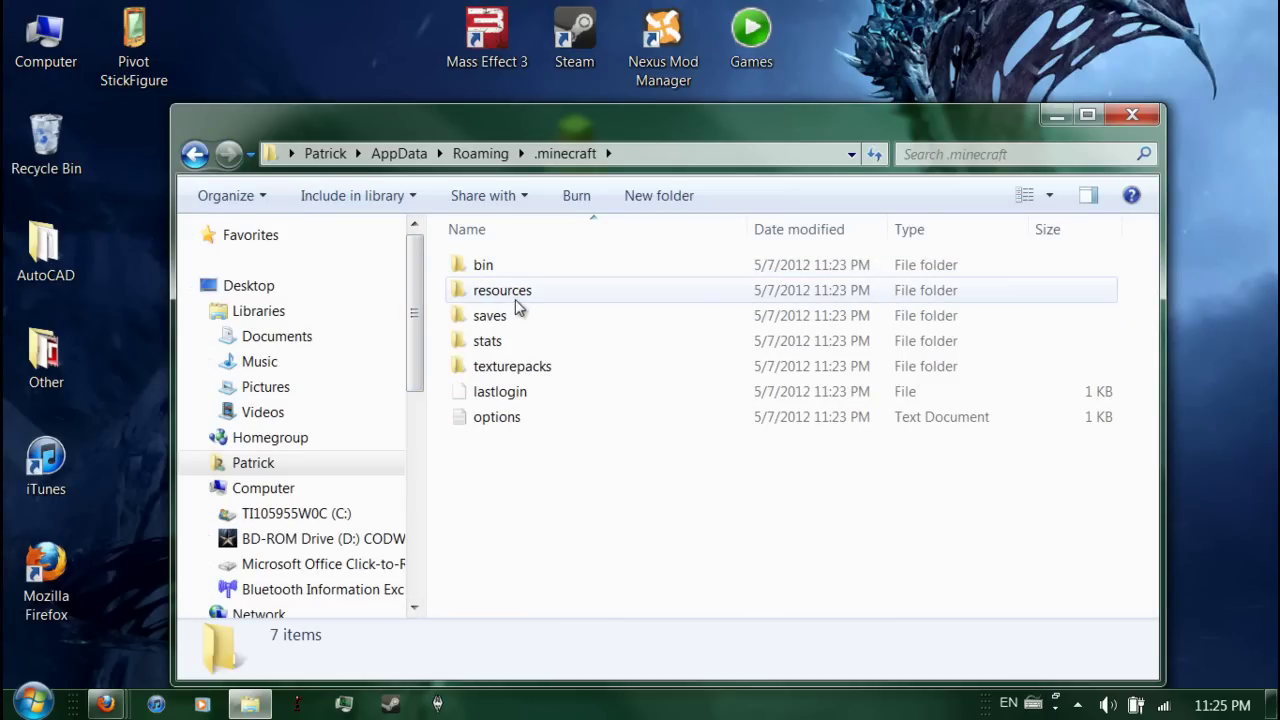
{"action": "double_click", "coordinate": [516, 272]}
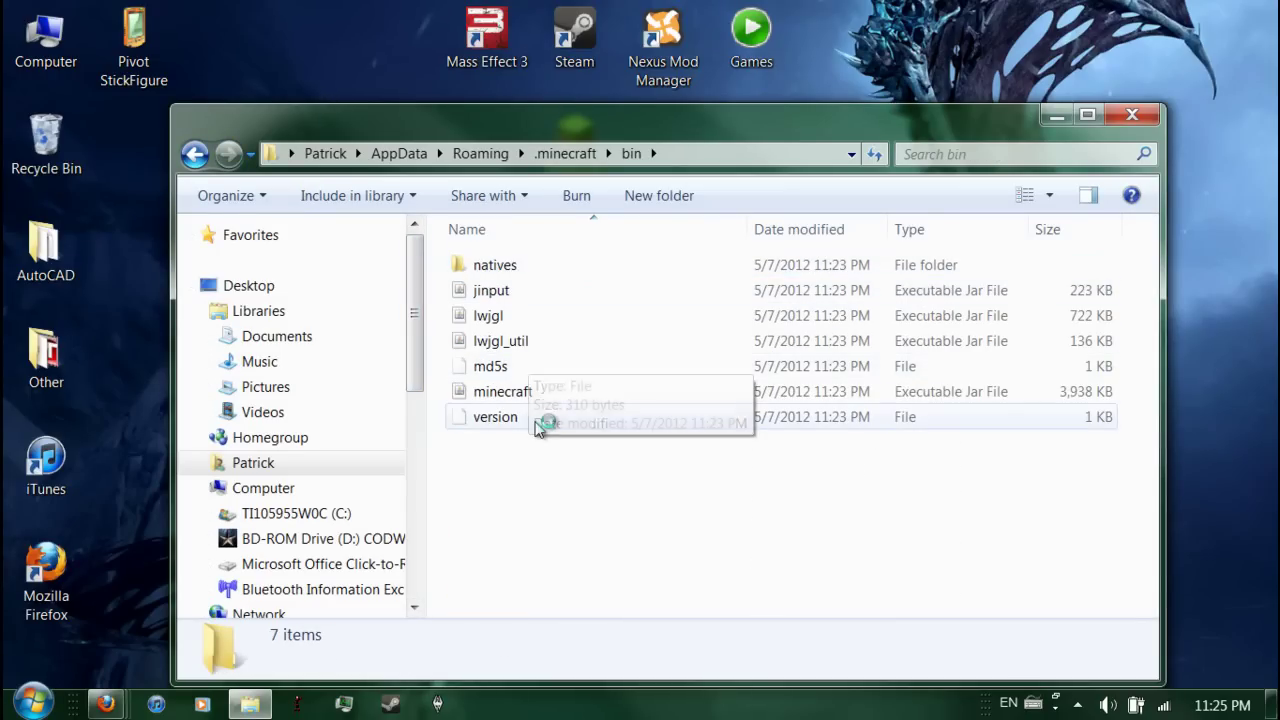
Step: Show the Open with program list for minecraft.jar
{"action": "left_click", "coordinate": [541, 394]}
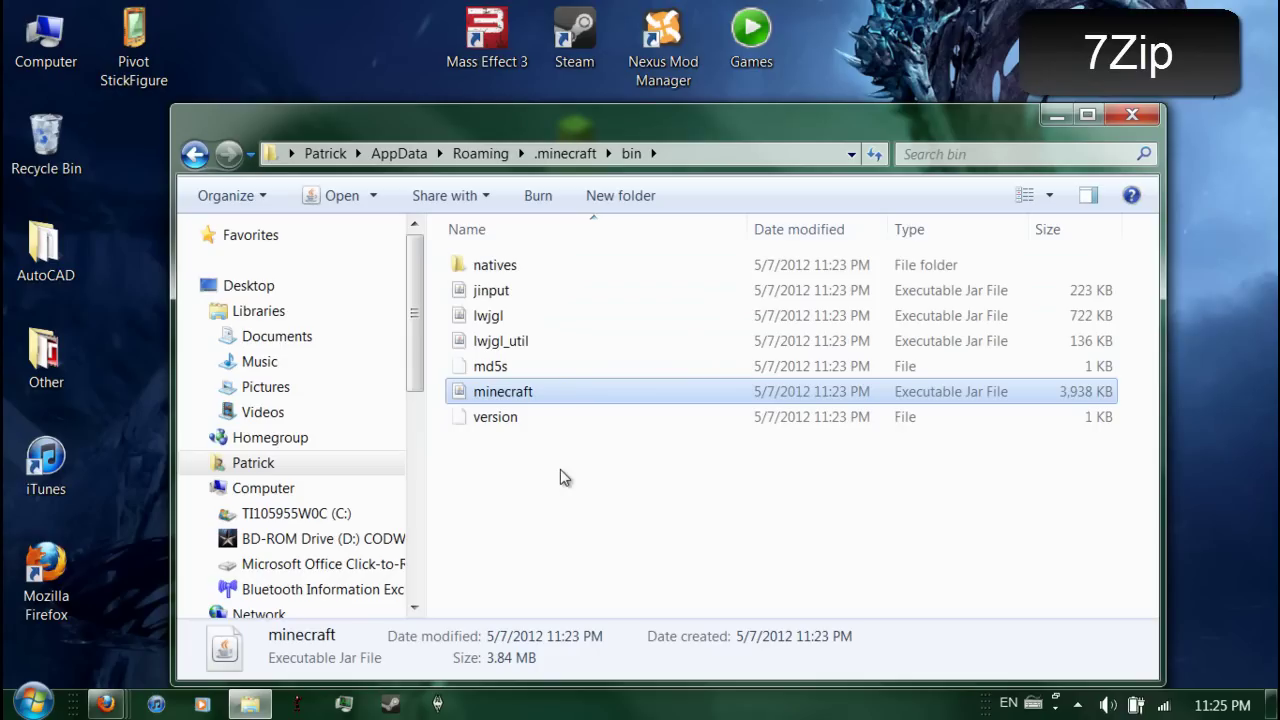
{"action": "right_click", "coordinate": [536, 404]}
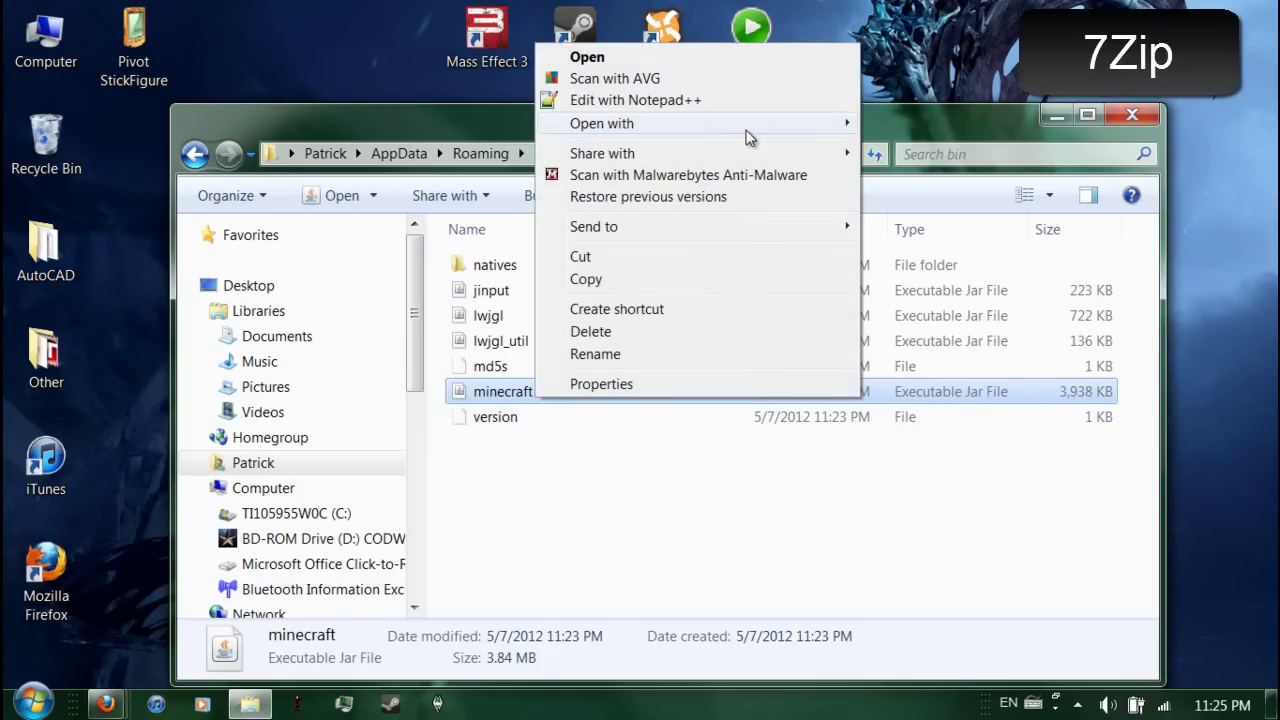
{"action": "mouse_move", "coordinate": [750, 128]}
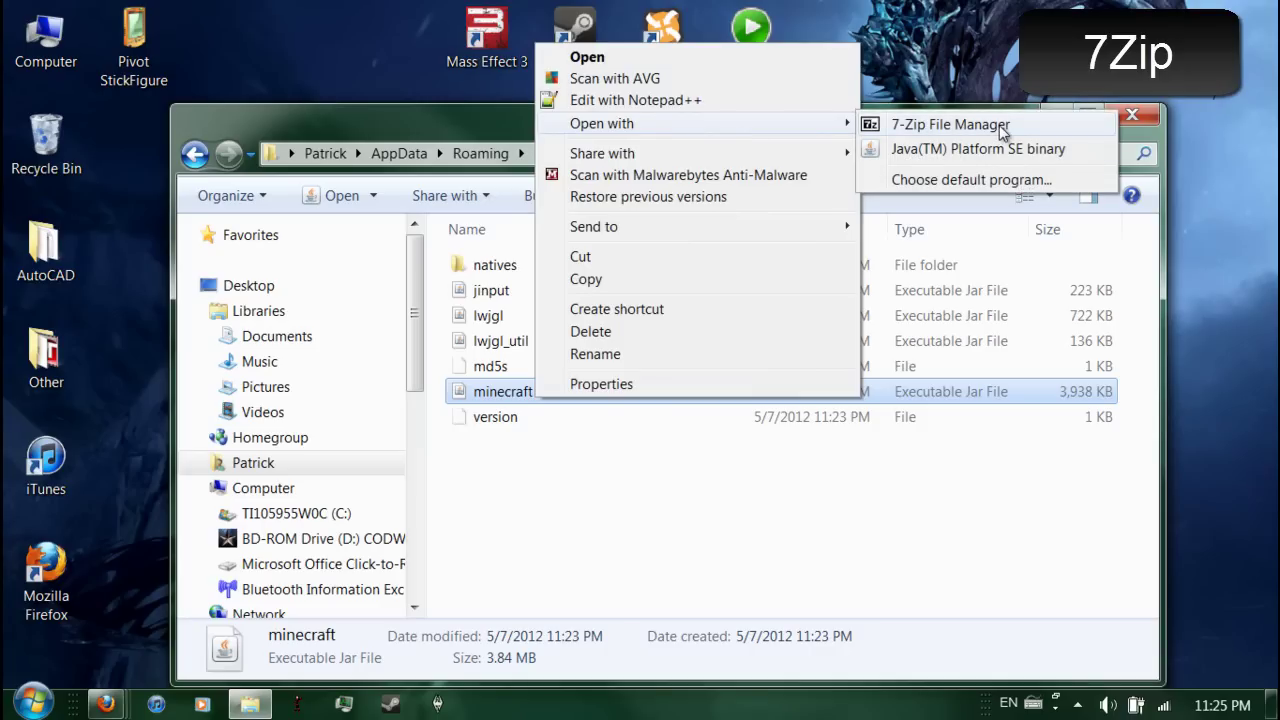
Step: Open minecraft.jar in 7-Zip File Manager and position its window on the screen's right side
{"action": "left_click", "coordinate": [1003, 131]}
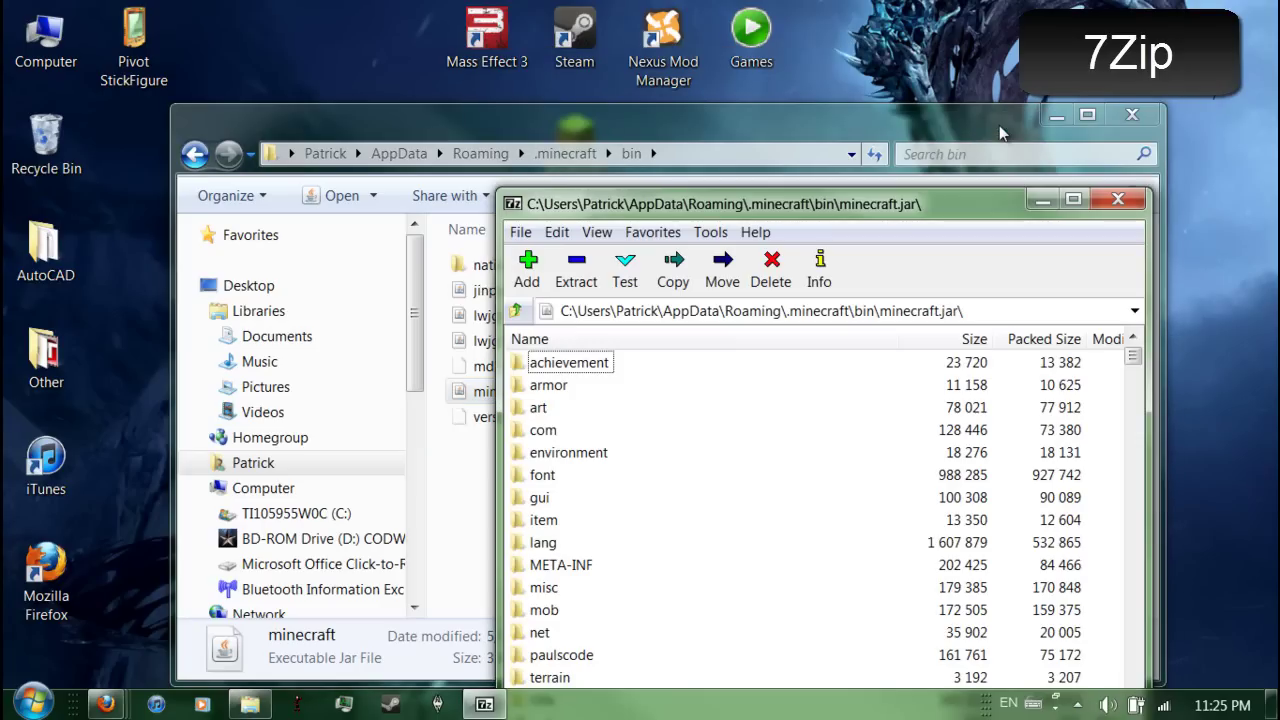
{"action": "left_click_drag", "start_coordinate": [873, 118], "coordinate": [895, 8]}
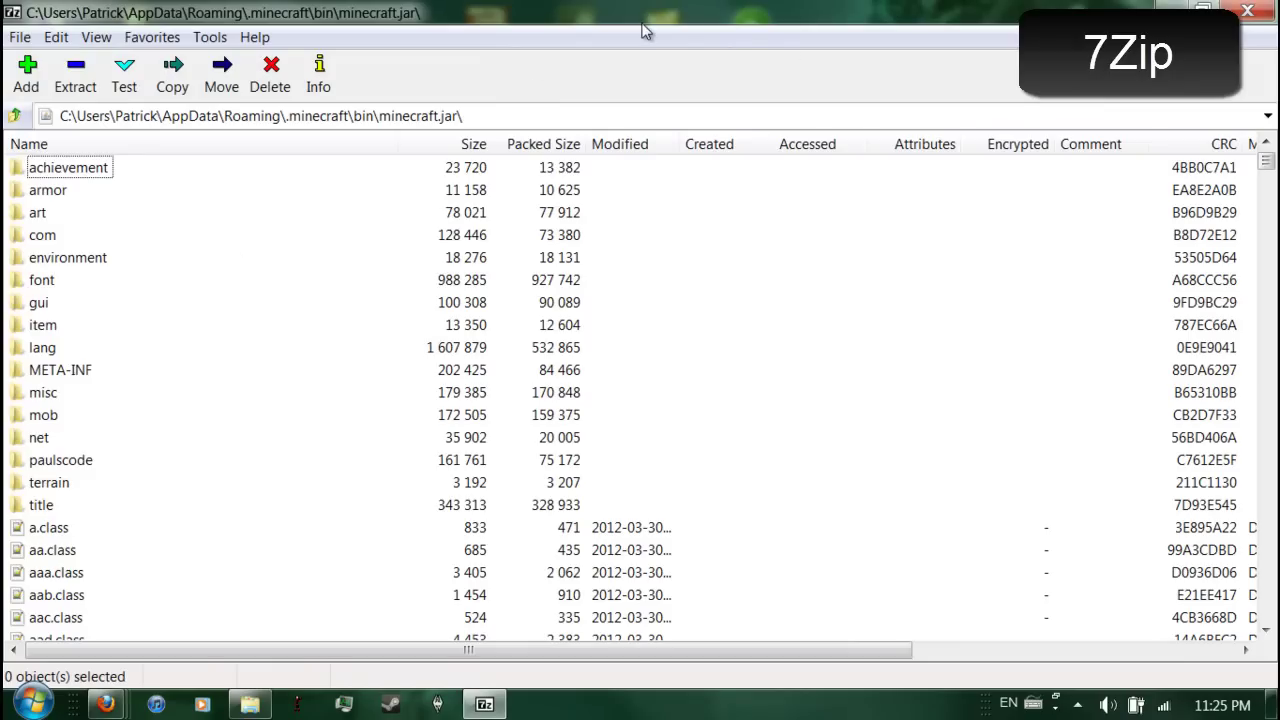
{"action": "left_click_drag", "start_coordinate": [665, 14], "coordinate": [1048, 16]}
{"action": "left_click_drag", "start_coordinate": [473, 248], "coordinate": [377, 245]}
{"action": "left_click", "coordinate": [408, 415]}
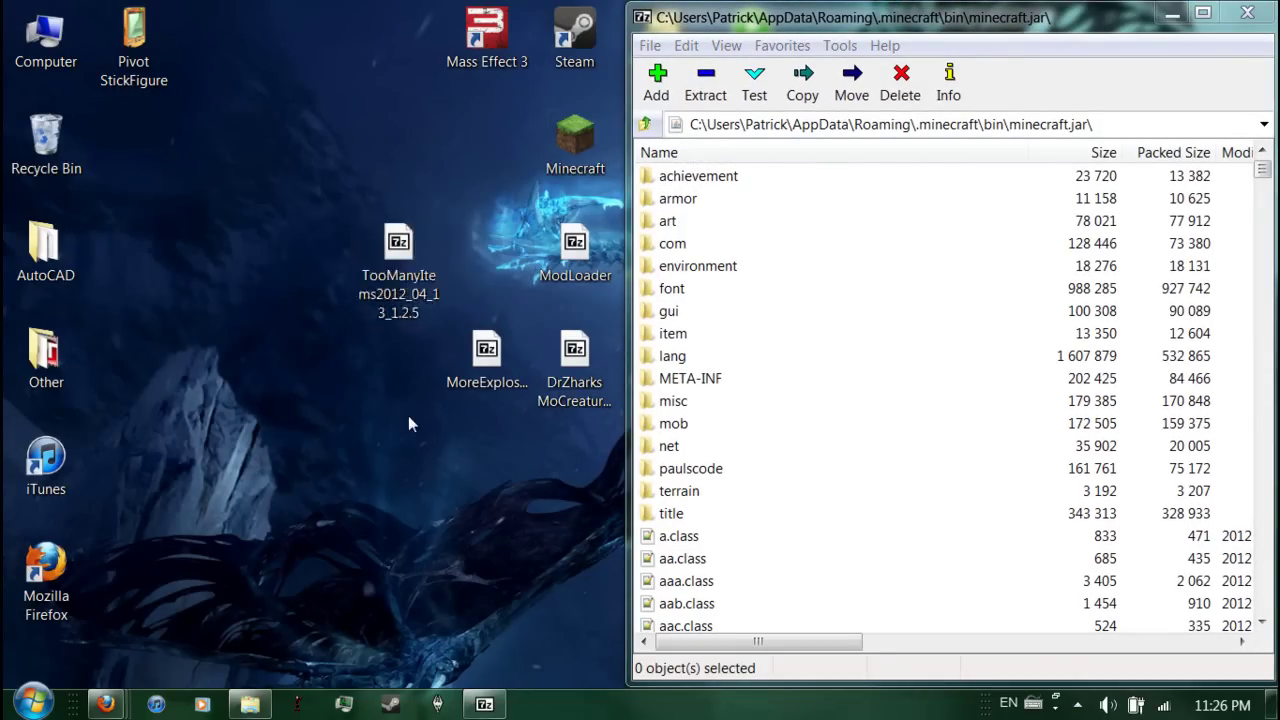
Step: Open the TooManyItems zip in a second 7-Zip window snapped to the left half
{"action": "left_click", "coordinate": [388, 262]}
{"action": "double_click", "coordinate": [388, 262]}
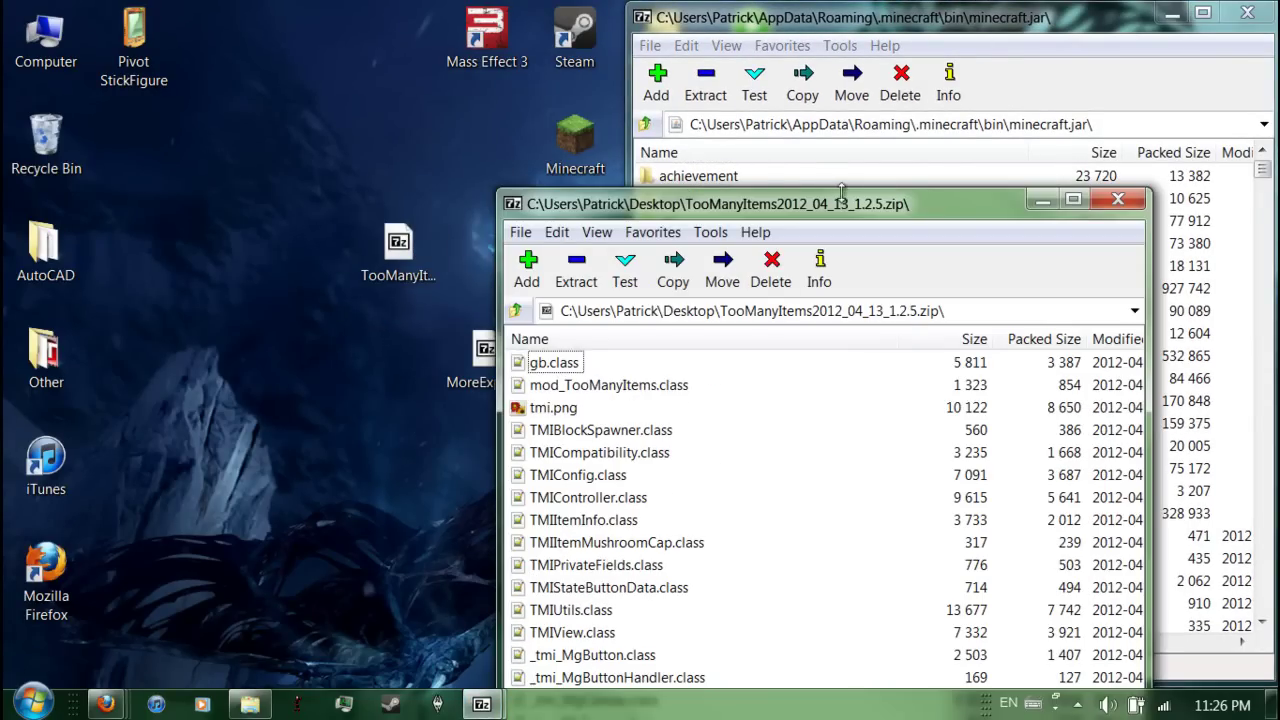
{"action": "left_click_drag", "start_coordinate": [539, 205], "coordinate": [2, 210]}
{"action": "scroll", "coordinate": [322, 346], "scroll_direction": "down", "scroll_amount": 1}
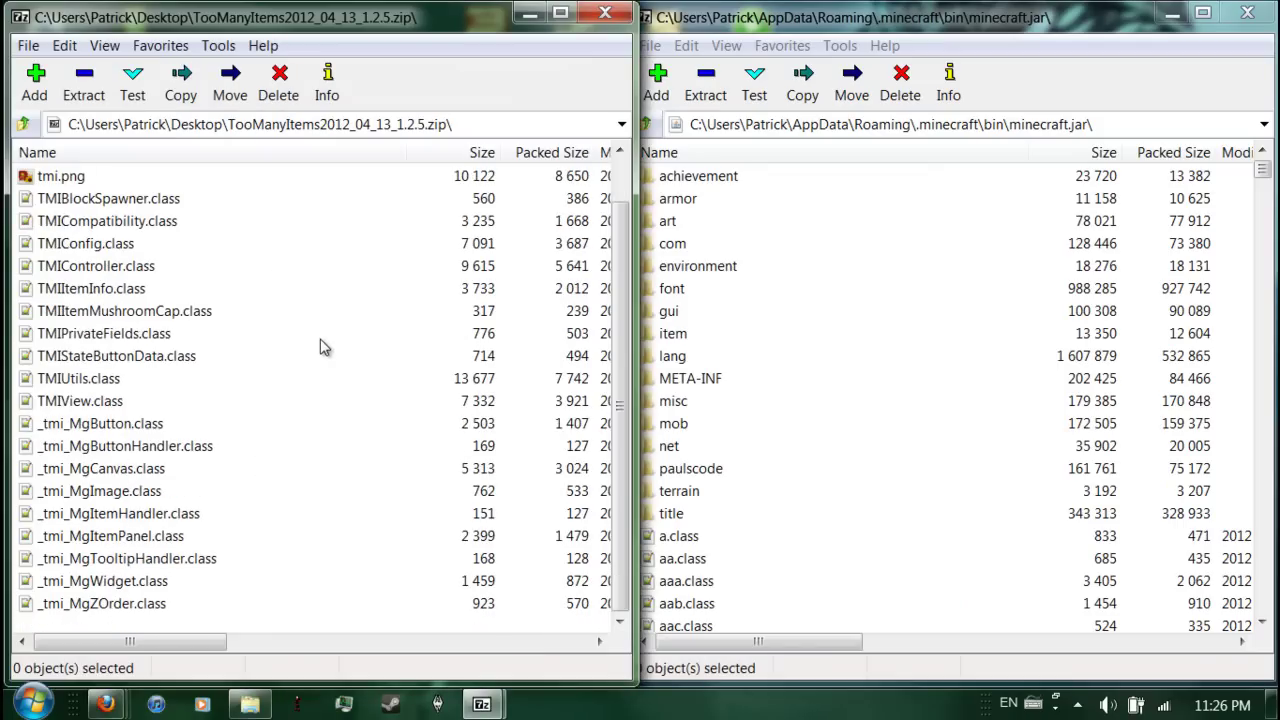
{"action": "scroll", "coordinate": [320, 347], "scroll_direction": "up", "scroll_amount": 1}
{"action": "scroll", "coordinate": [322, 334], "scroll_direction": "down", "scroll_amount": 1}
Step: Select the META-INF folder inside minecraft.jar
{"action": "key", "text": "ctrl+a"}
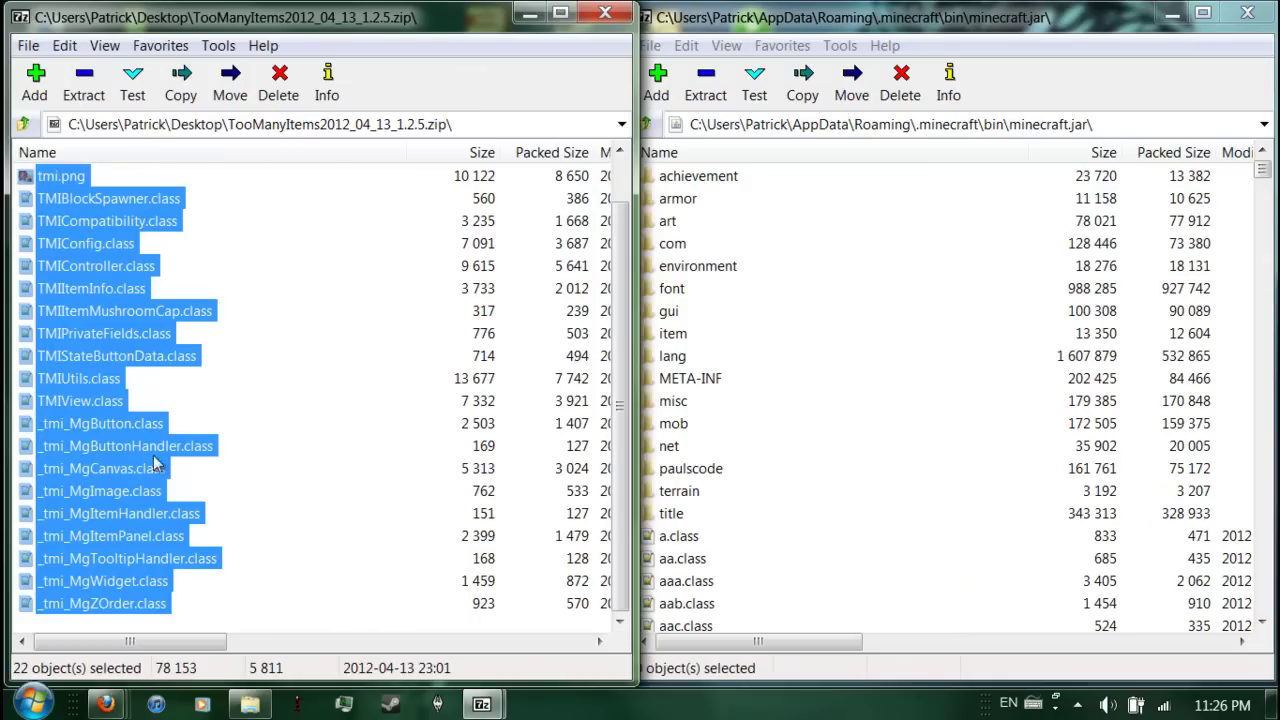
{"action": "left_click", "coordinate": [305, 369]}
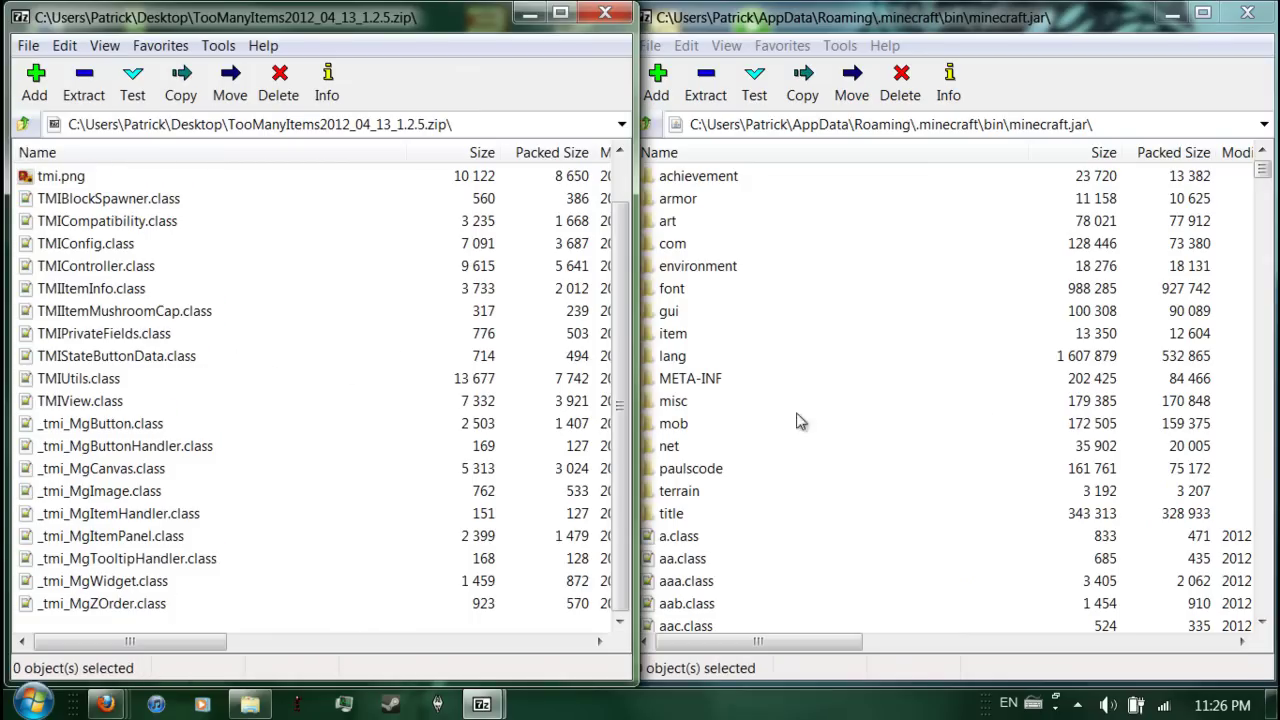
{"action": "left_click", "coordinate": [675, 381]}
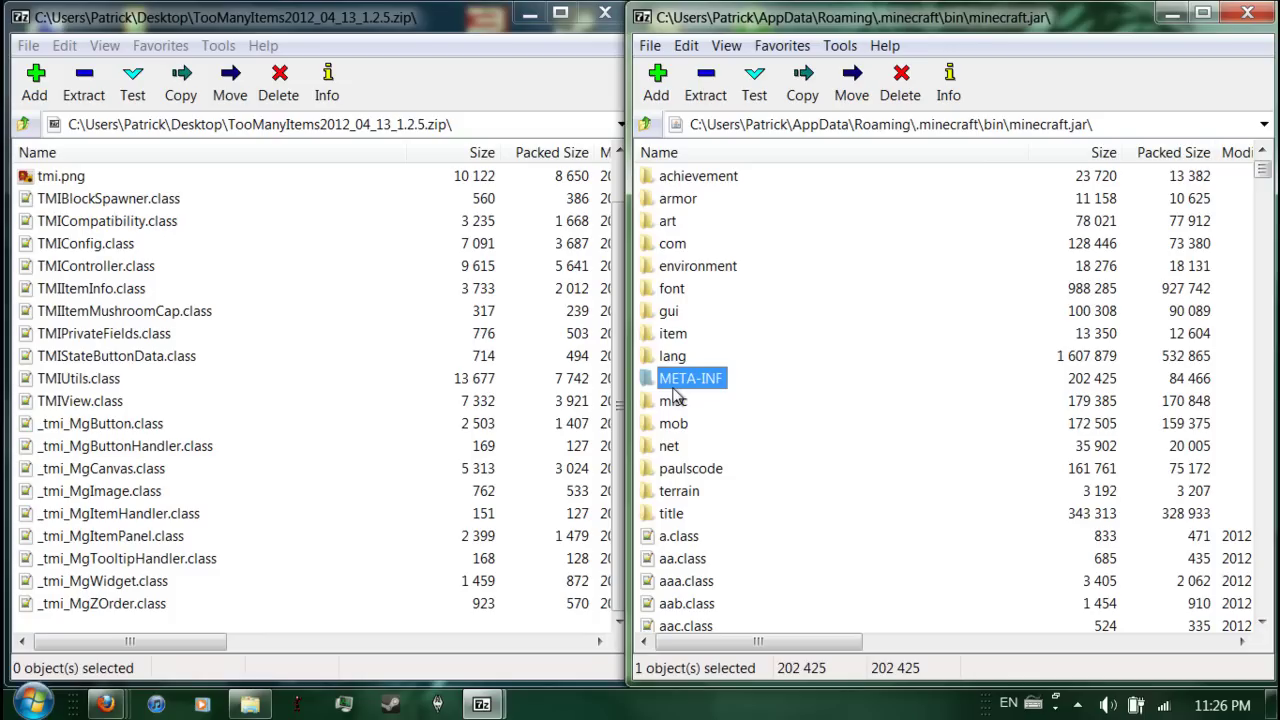
Step: Delete META-INF from minecraft.jar, then copy all 22 TooManyItems files into the jar
{"action": "key", "text": "Delete"}
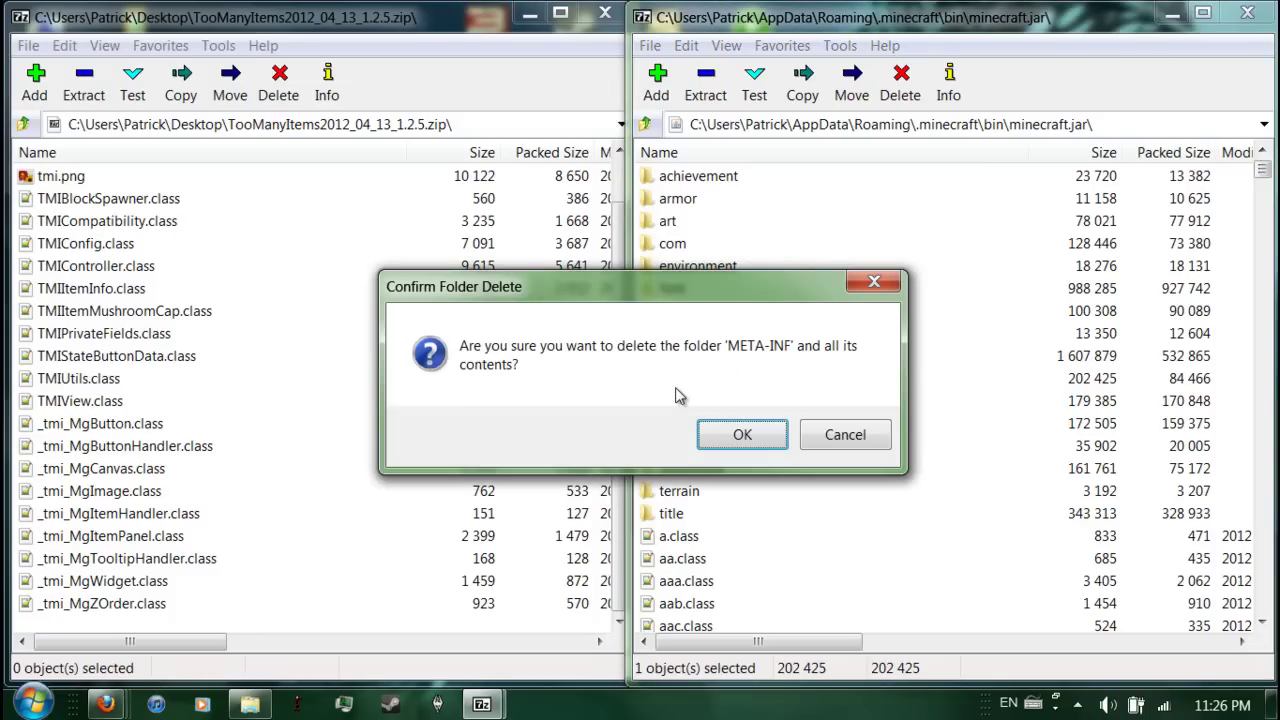
{"action": "key", "text": "Return"}
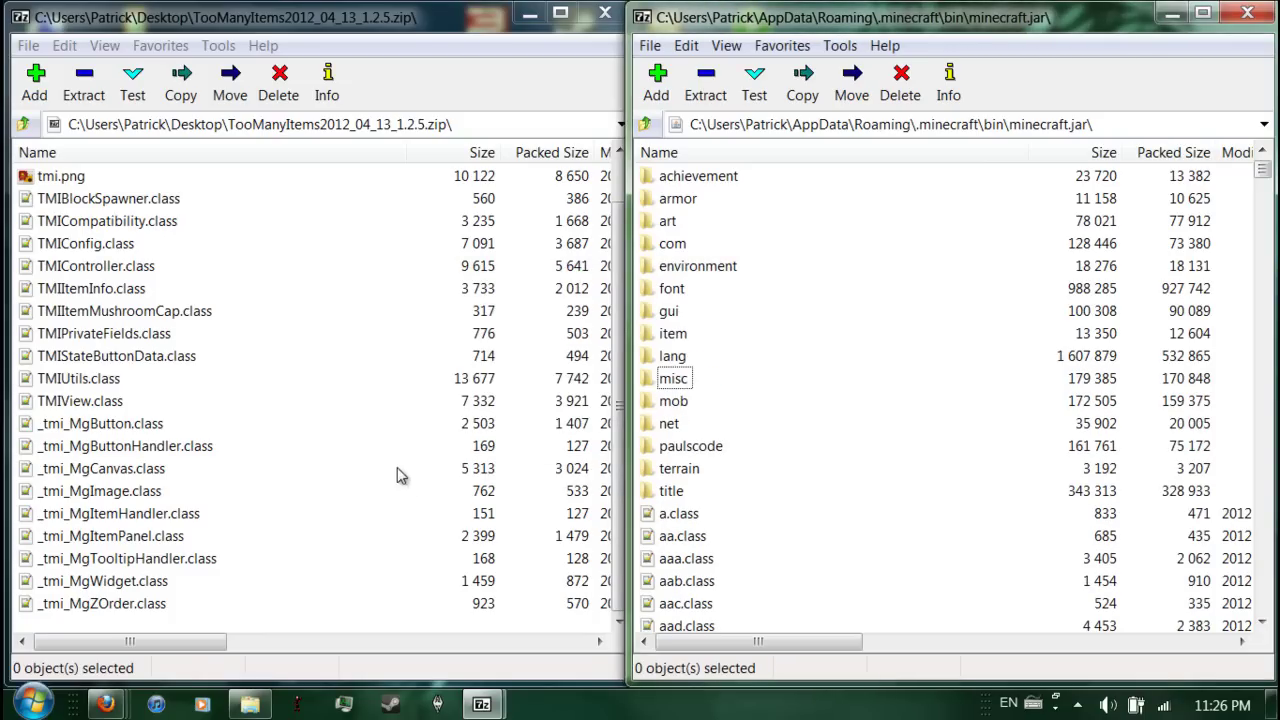
{"action": "left_click", "coordinate": [393, 413]}
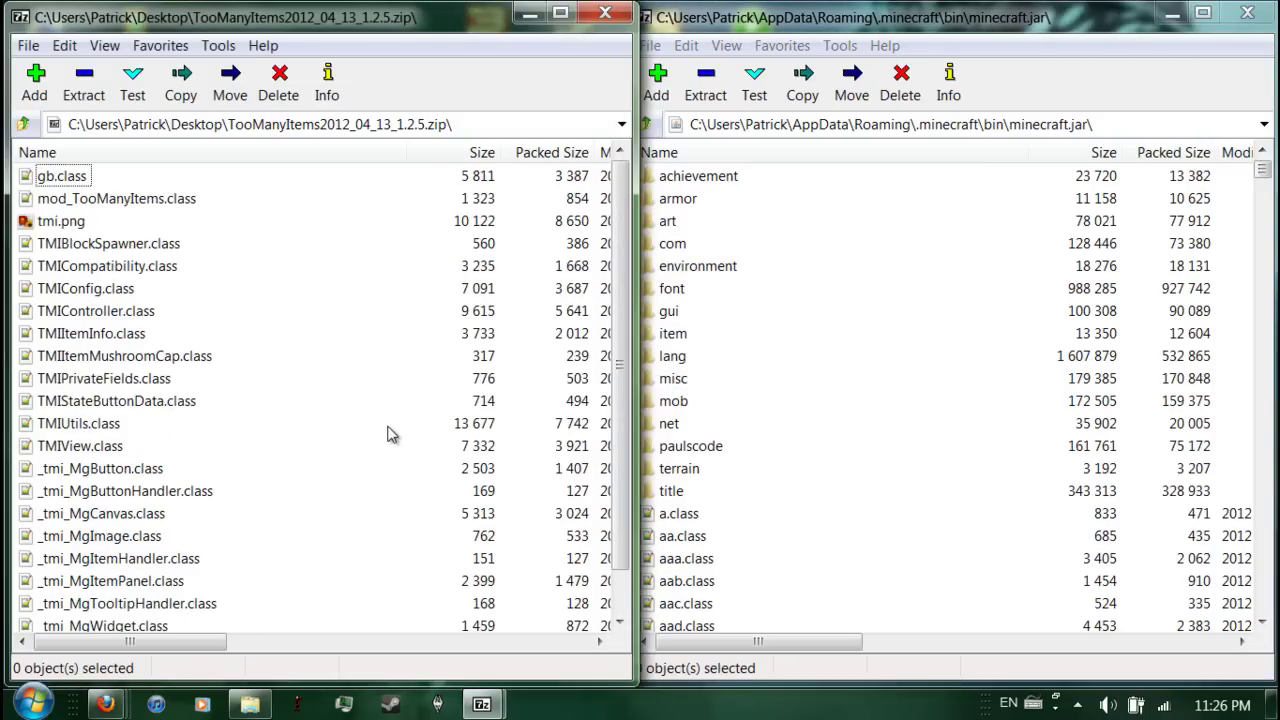
{"action": "key", "text": "ctrl+a"}
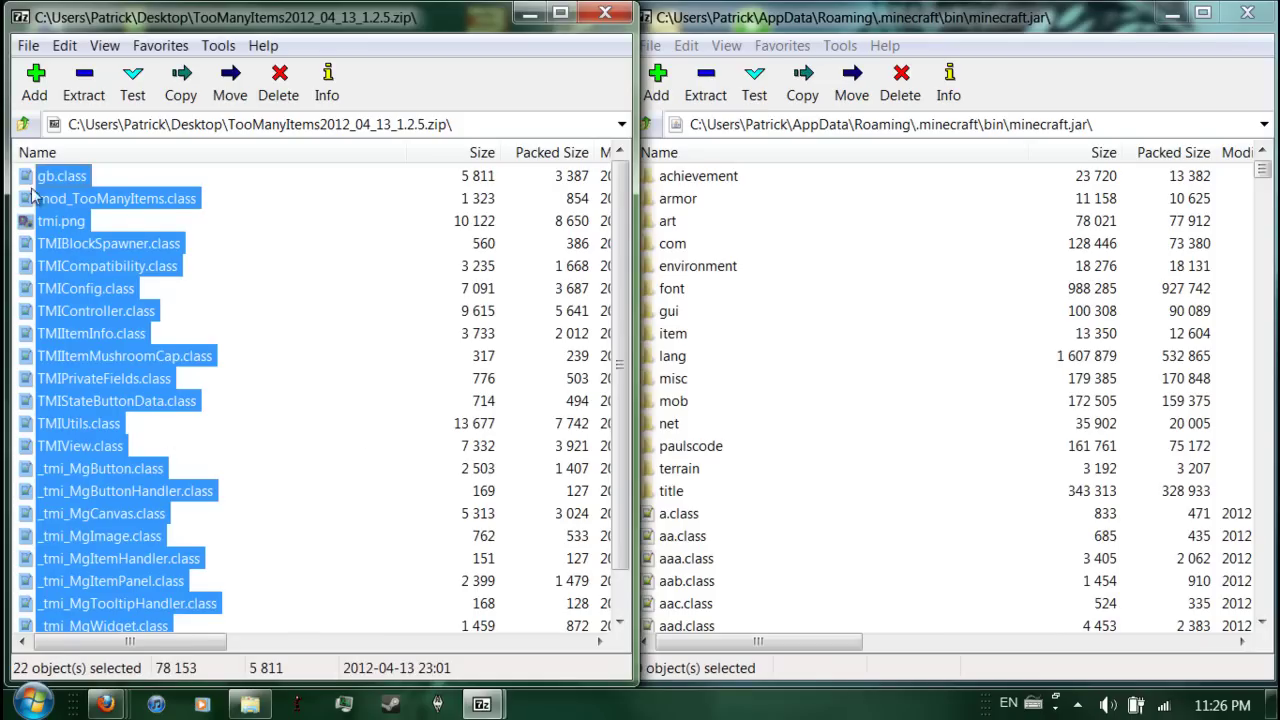
{"action": "scroll", "coordinate": [127, 563], "scroll_direction": "down", "scroll_amount": 1}
{"action": "left_click_drag", "start_coordinate": [100, 628], "coordinate": [40, 150]}
{"action": "left_click_drag", "start_coordinate": [50, 344], "coordinate": [818, 503]}
{"action": "left_click_drag", "start_coordinate": [910, 543], "coordinate": [910, 543]}
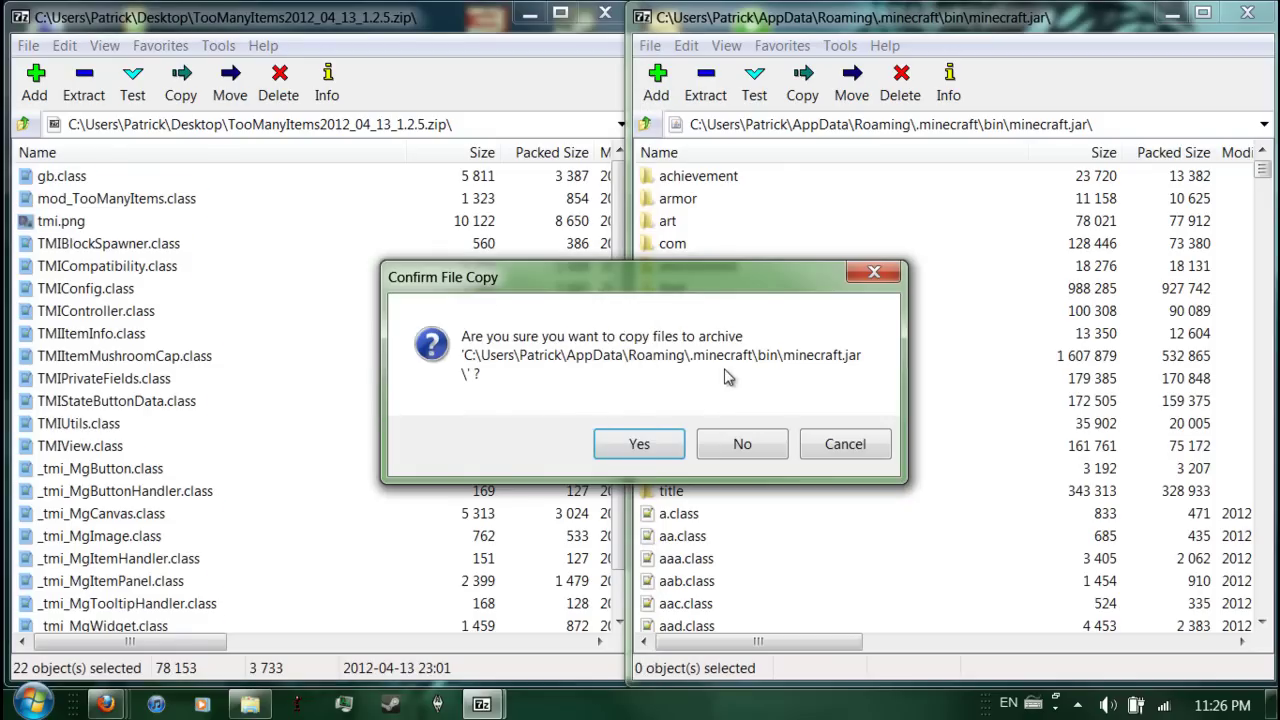
{"action": "left_click", "coordinate": [636, 446]}
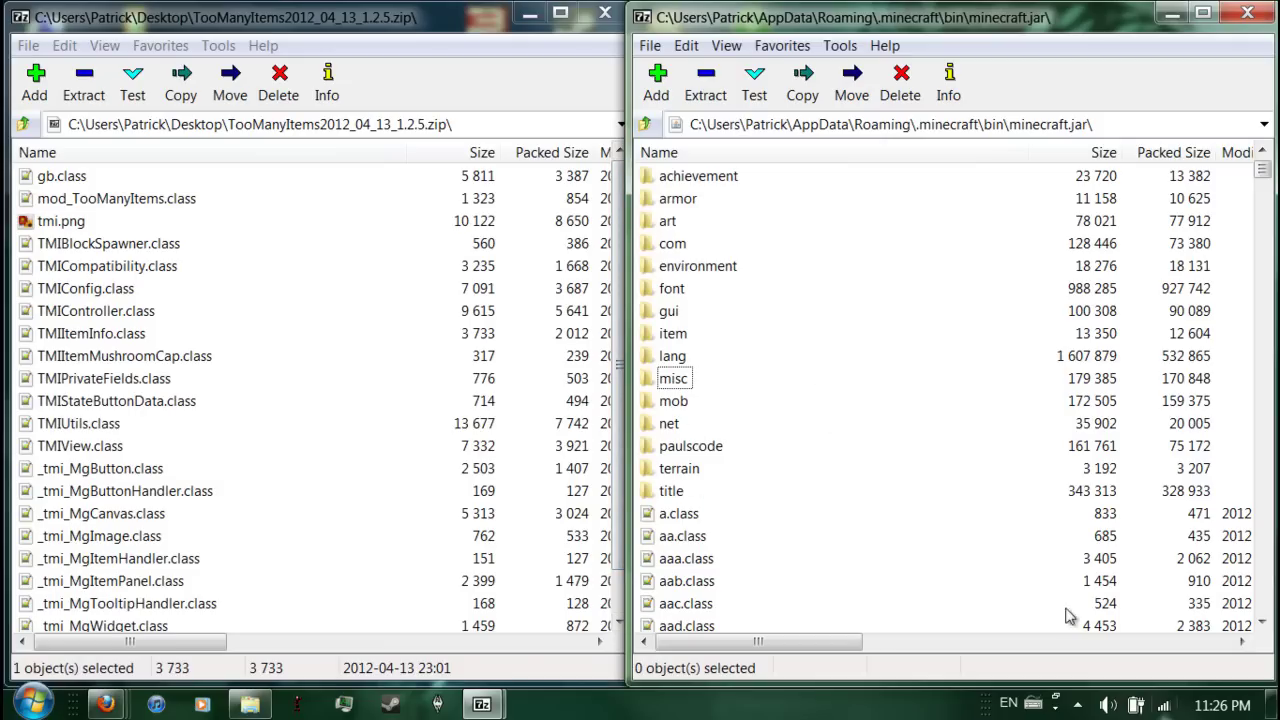
{"action": "left_click", "coordinate": [690, 449]}
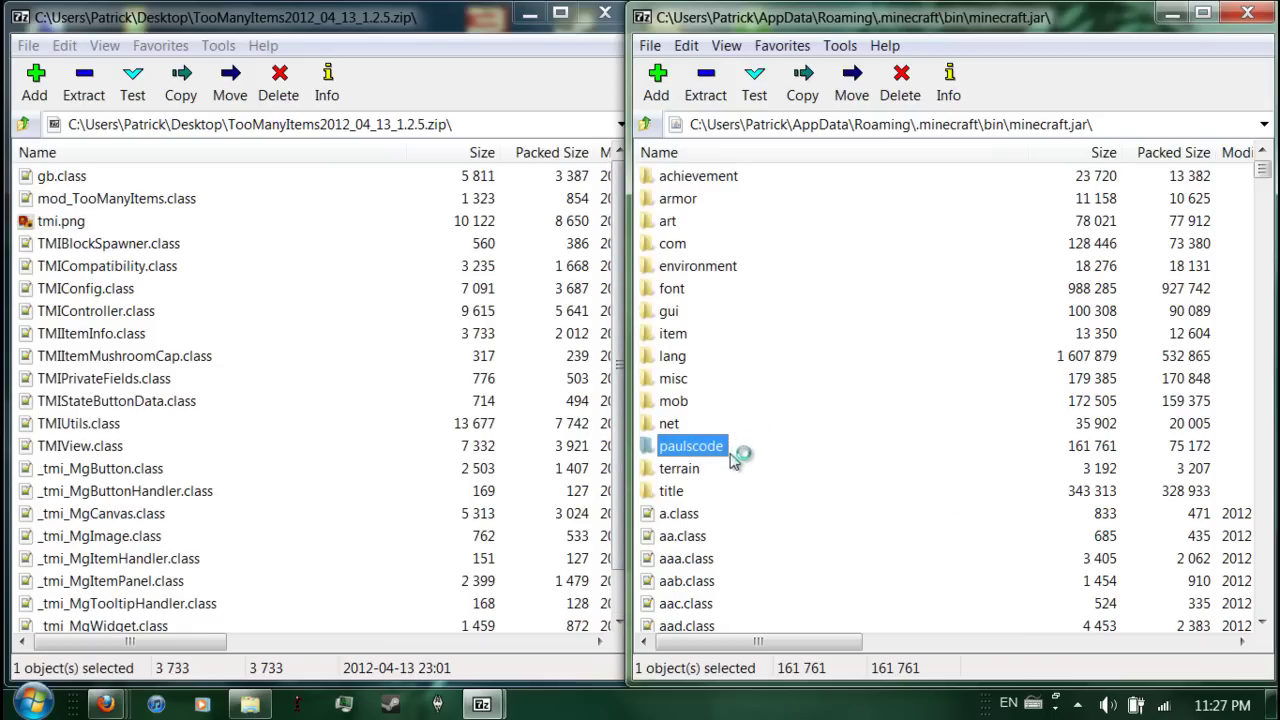
{"action": "left_click", "coordinate": [1052, 578]}
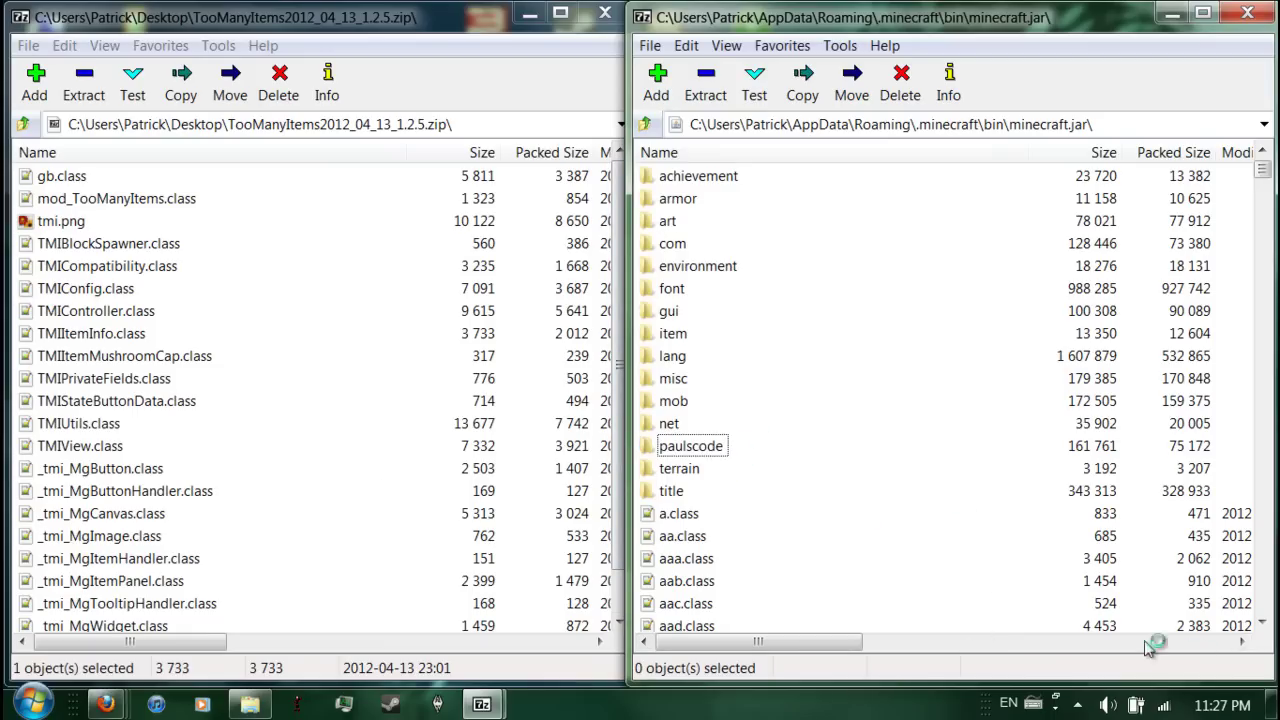
Step: Launch the modded Minecraft from the desktop, log in, and maximise the game window
{"action": "left_click", "coordinate": [1273, 704]}
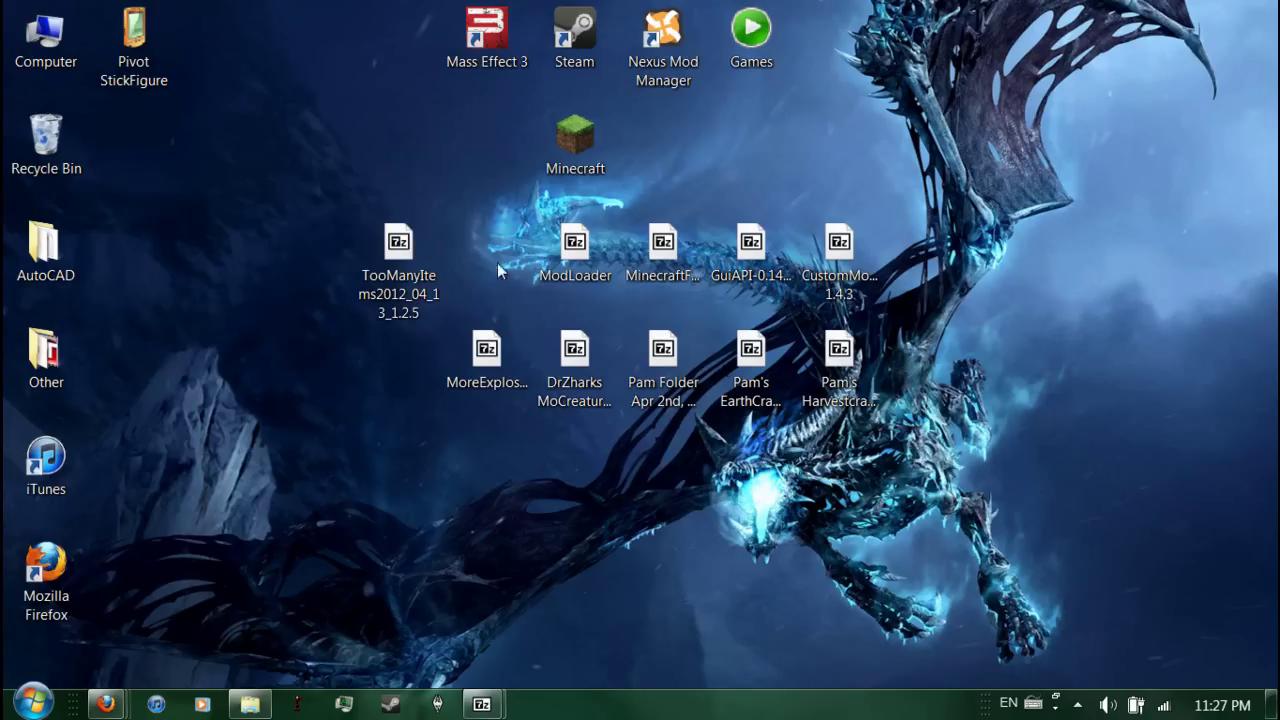
{"action": "double_click", "coordinate": [558, 168]}
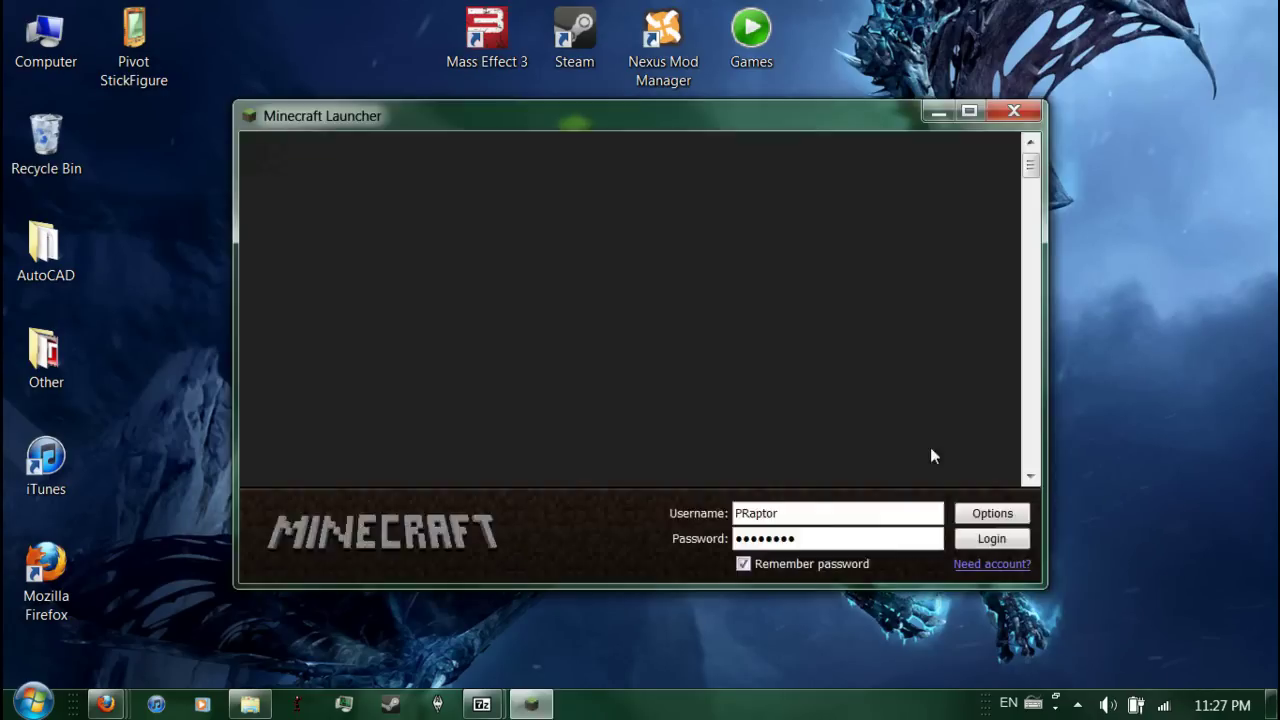
{"action": "left_click", "coordinate": [988, 537]}
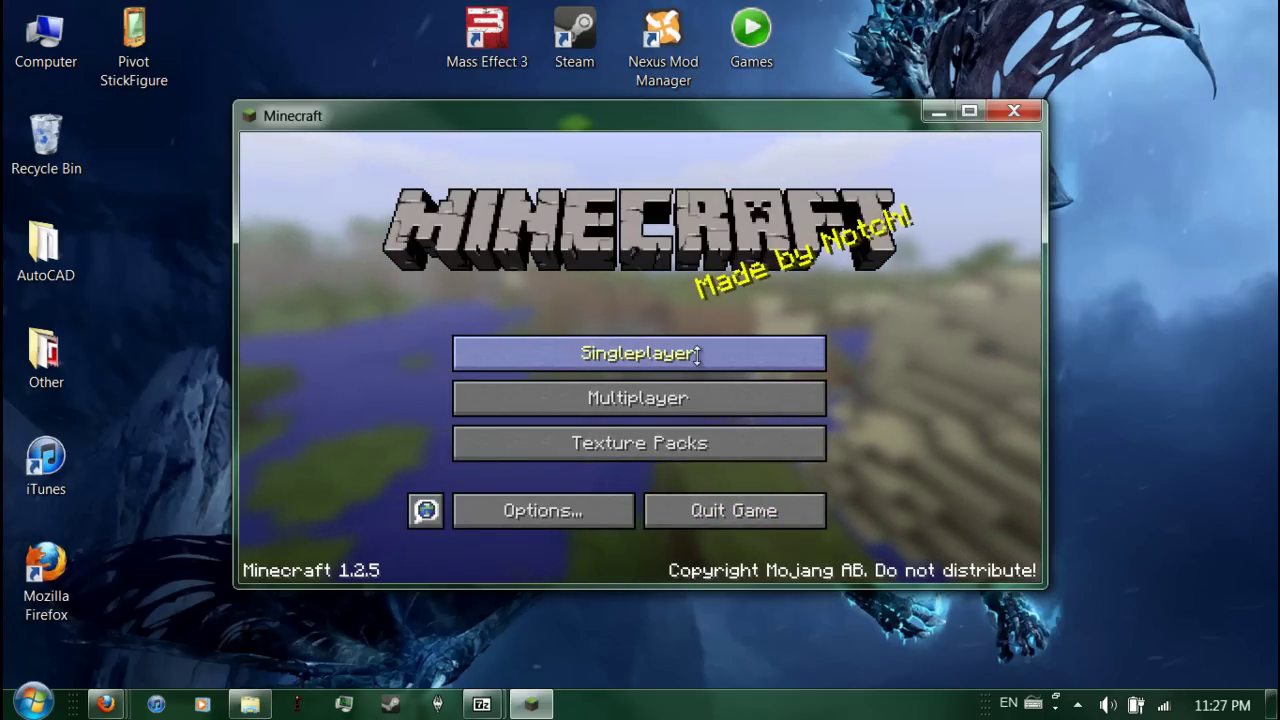
{"action": "left_click", "coordinate": [962, 113]}
Step: Create a new Creative-mode singleplayer world named New World
{"action": "left_click", "coordinate": [713, 294]}
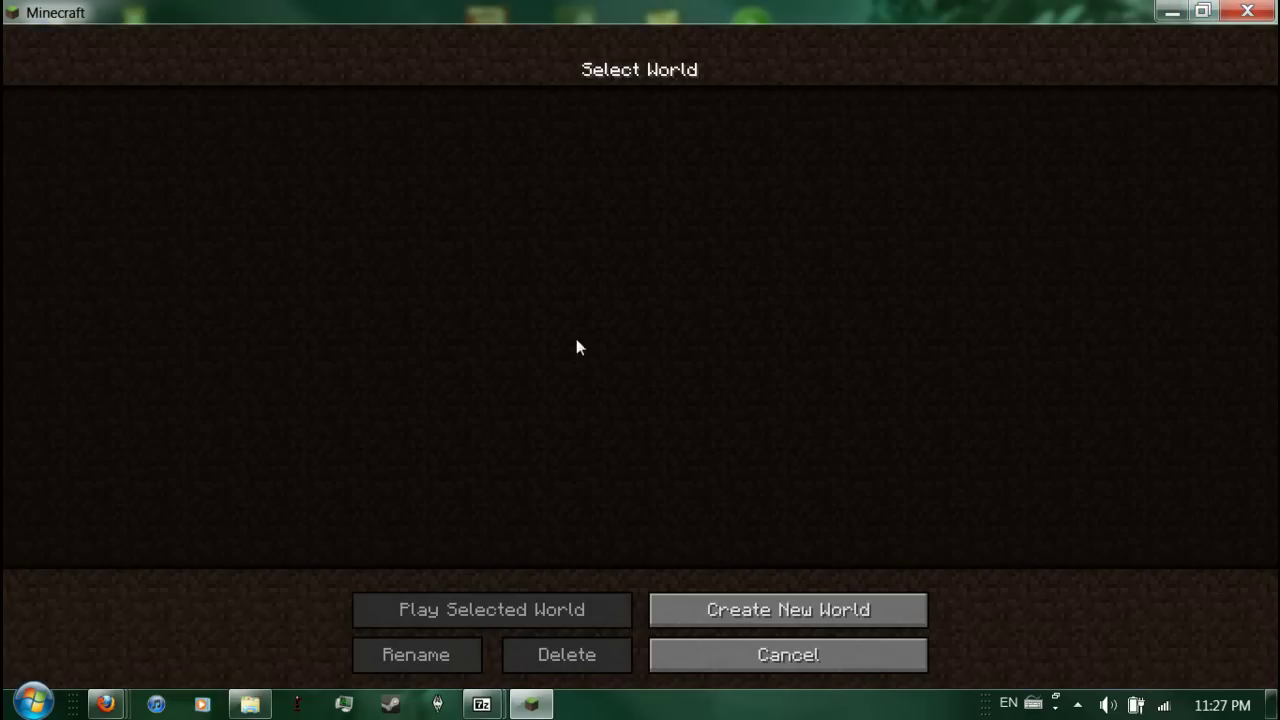
{"action": "left_click", "coordinate": [770, 605]}
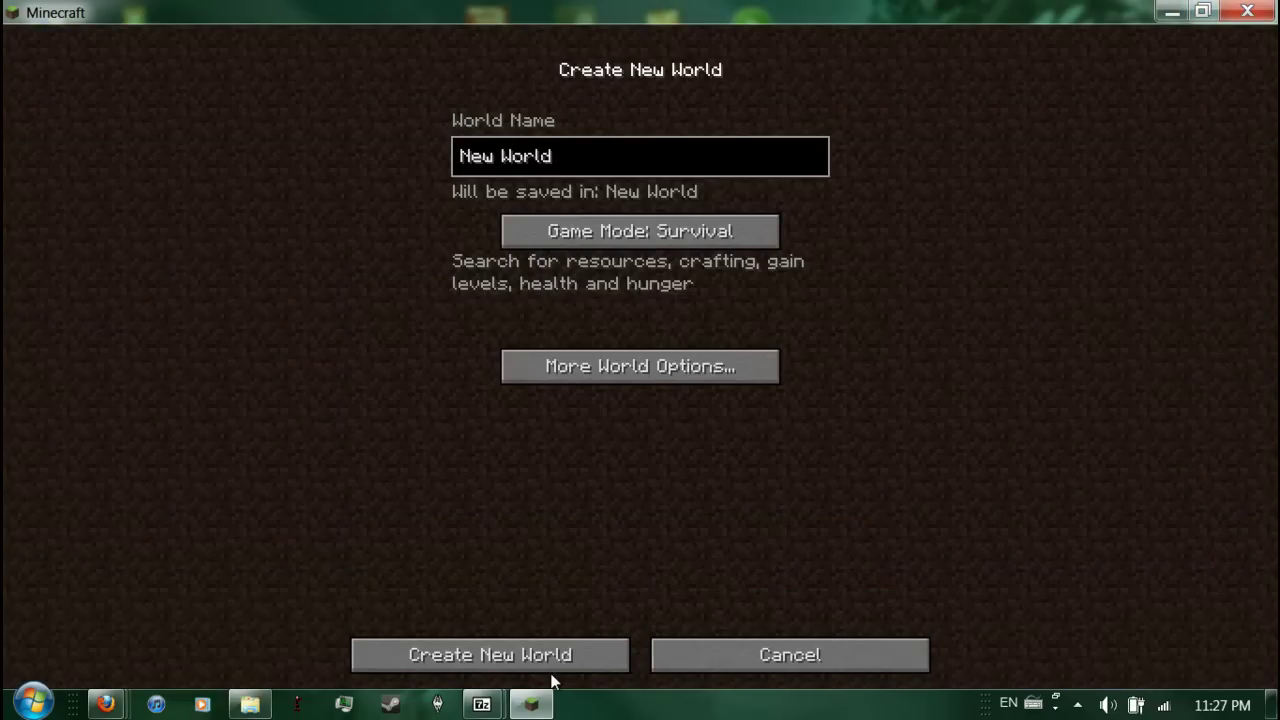
{"action": "left_click", "coordinate": [737, 231]}
{"action": "left_click", "coordinate": [716, 231]}
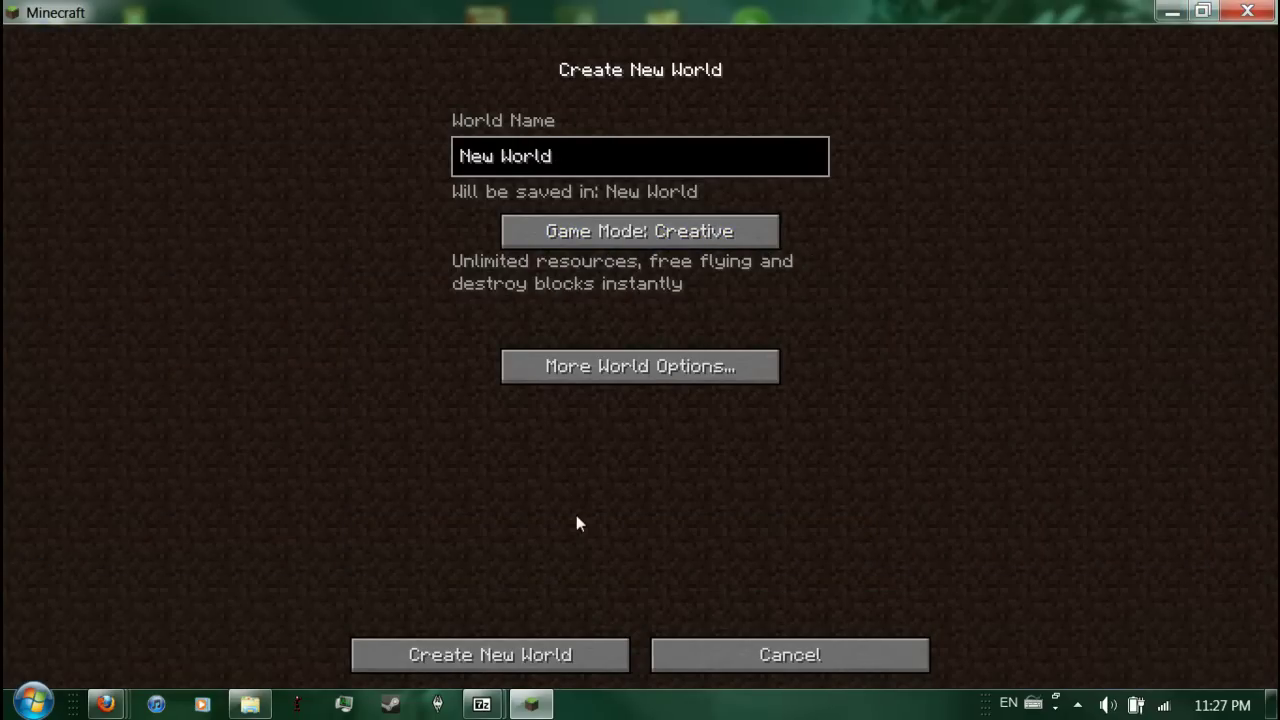
{"action": "left_click", "coordinate": [490, 655]}
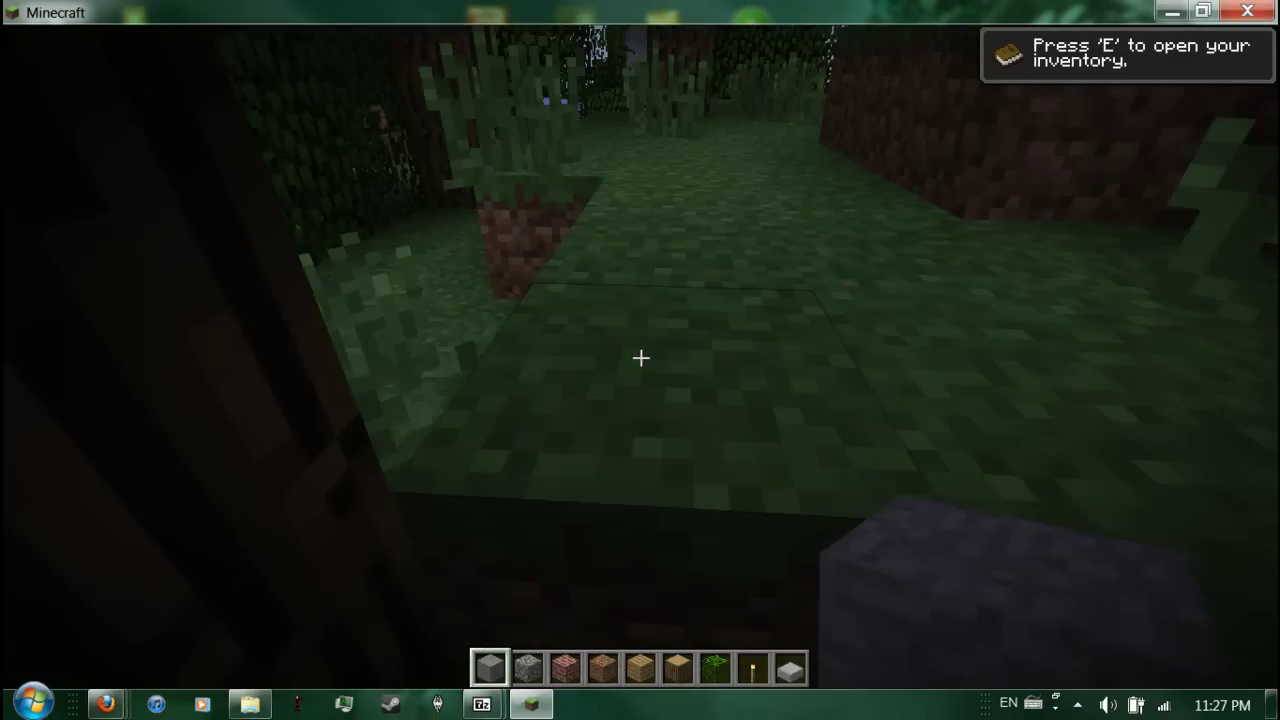
Step: Break two dirt blocks and walk forward through the forest
{"action": "left_click", "coordinate": [640, 357]}
{"action": "left_click", "coordinate": [640, 357]}
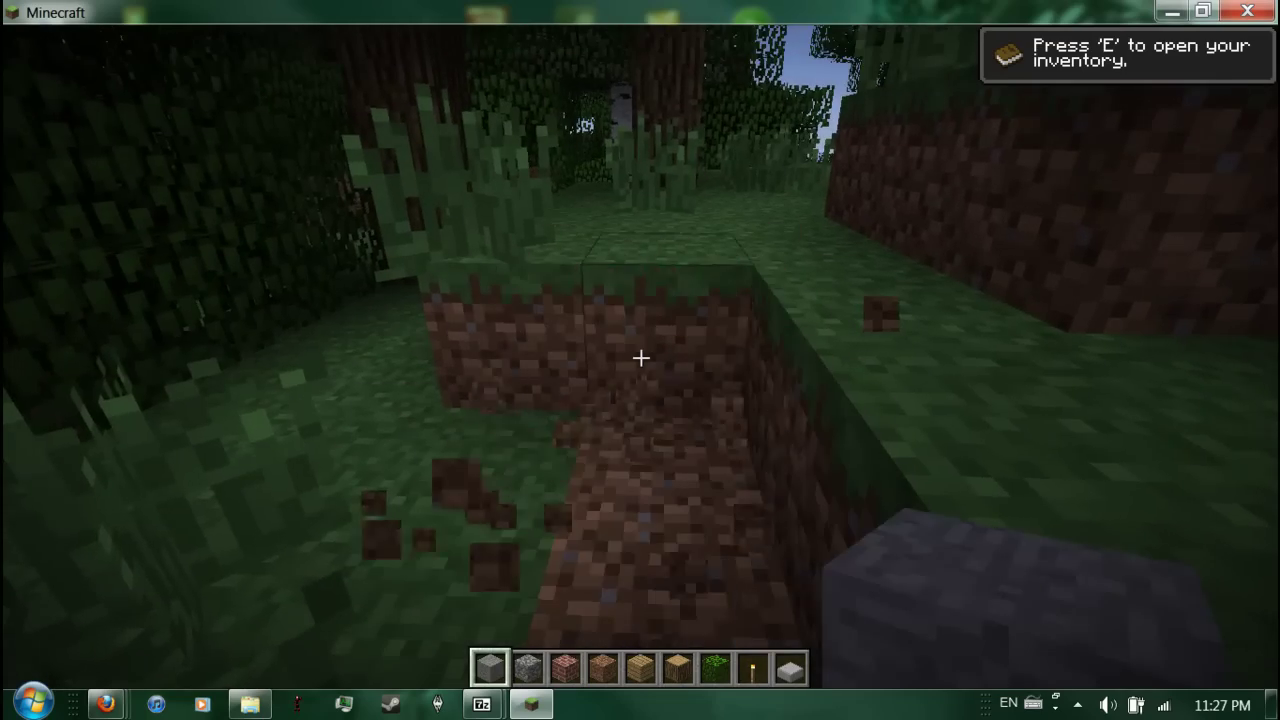
{"action": "key", "text": "w"}
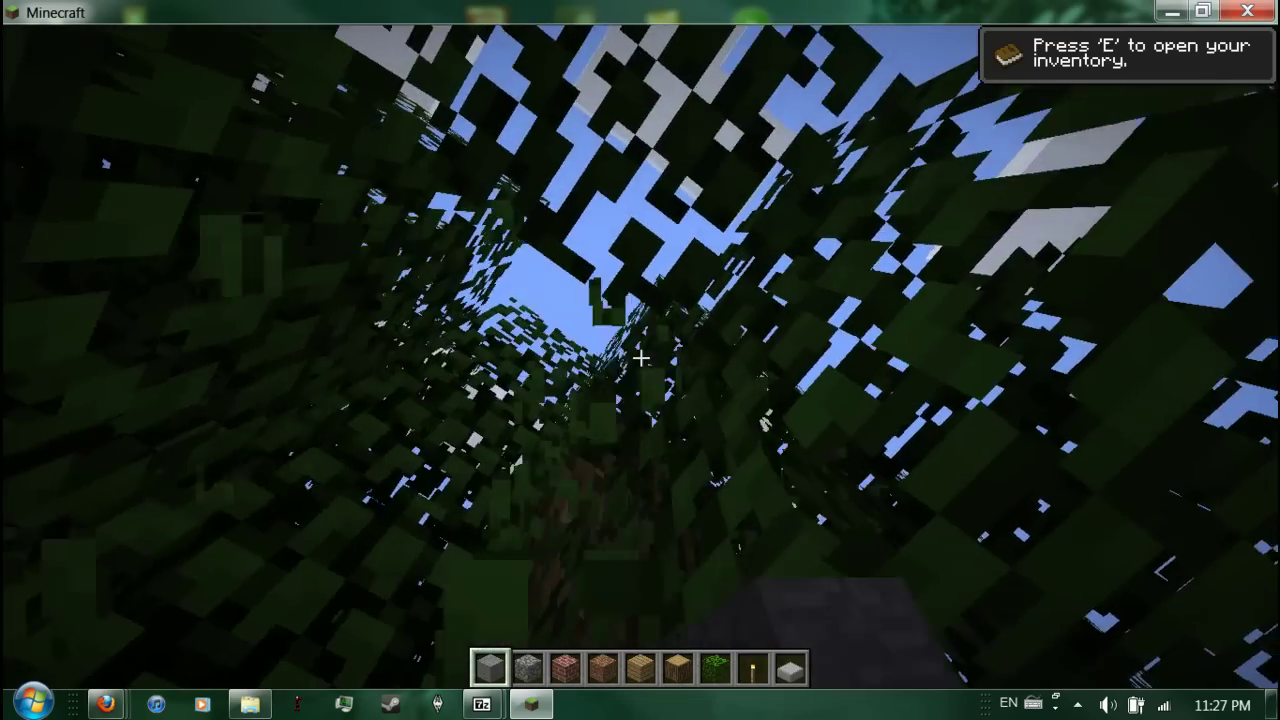
{"action": "key", "text": "w"}
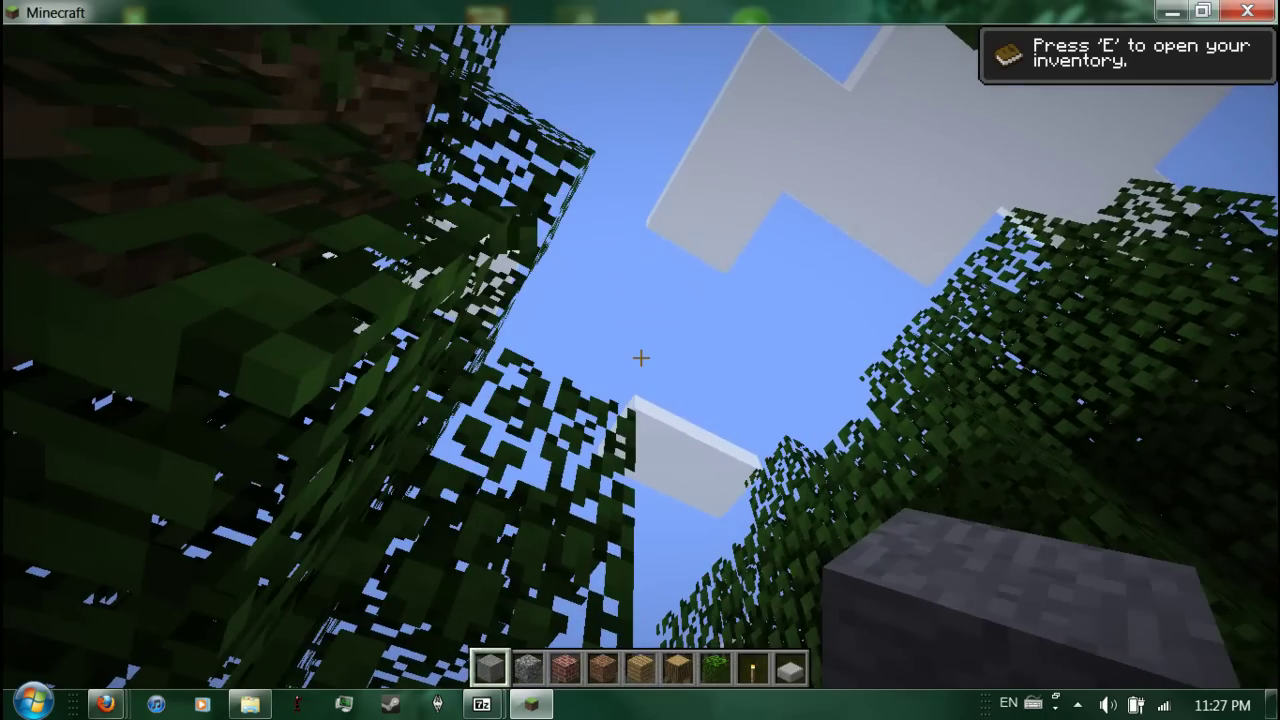
Step: Check the TooManyItems overlay in the inventory and cycle the difficulty to Peaceful
{"action": "key", "text": "e"}
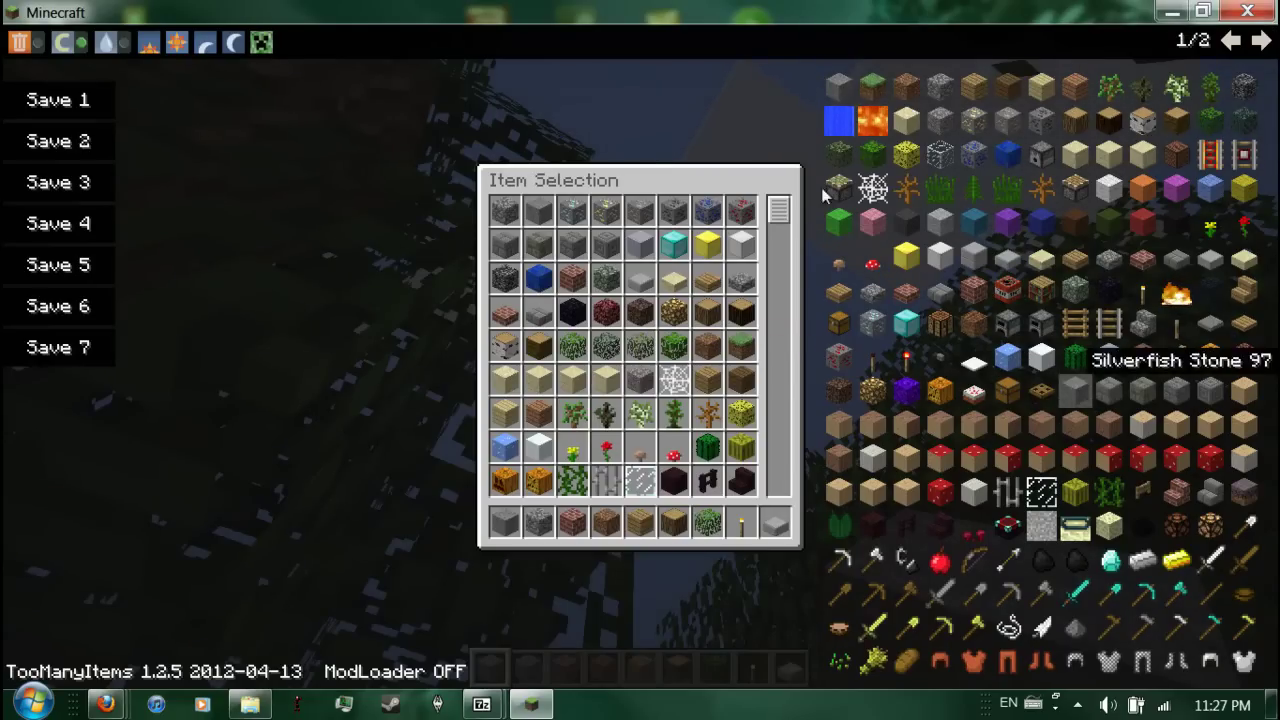
{"action": "left_click", "coordinate": [263, 50]}
{"action": "left_click", "coordinate": [263, 50]}
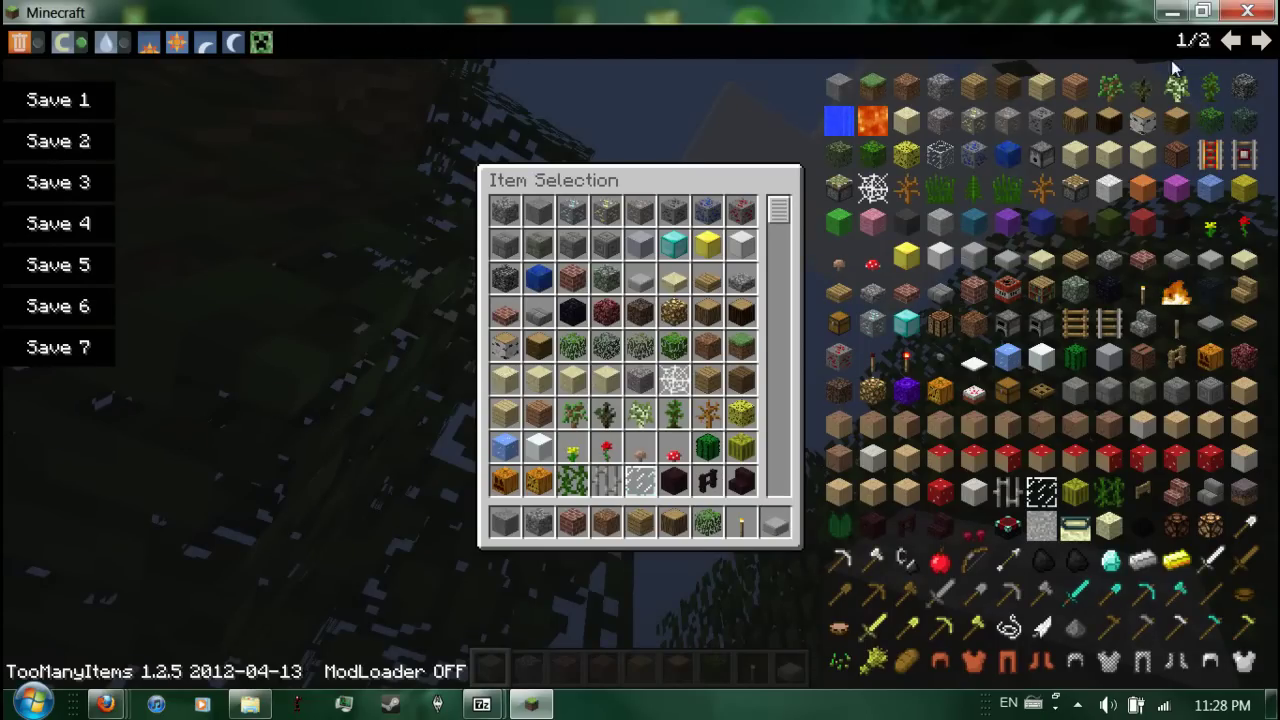
{"action": "key", "text": "e"}
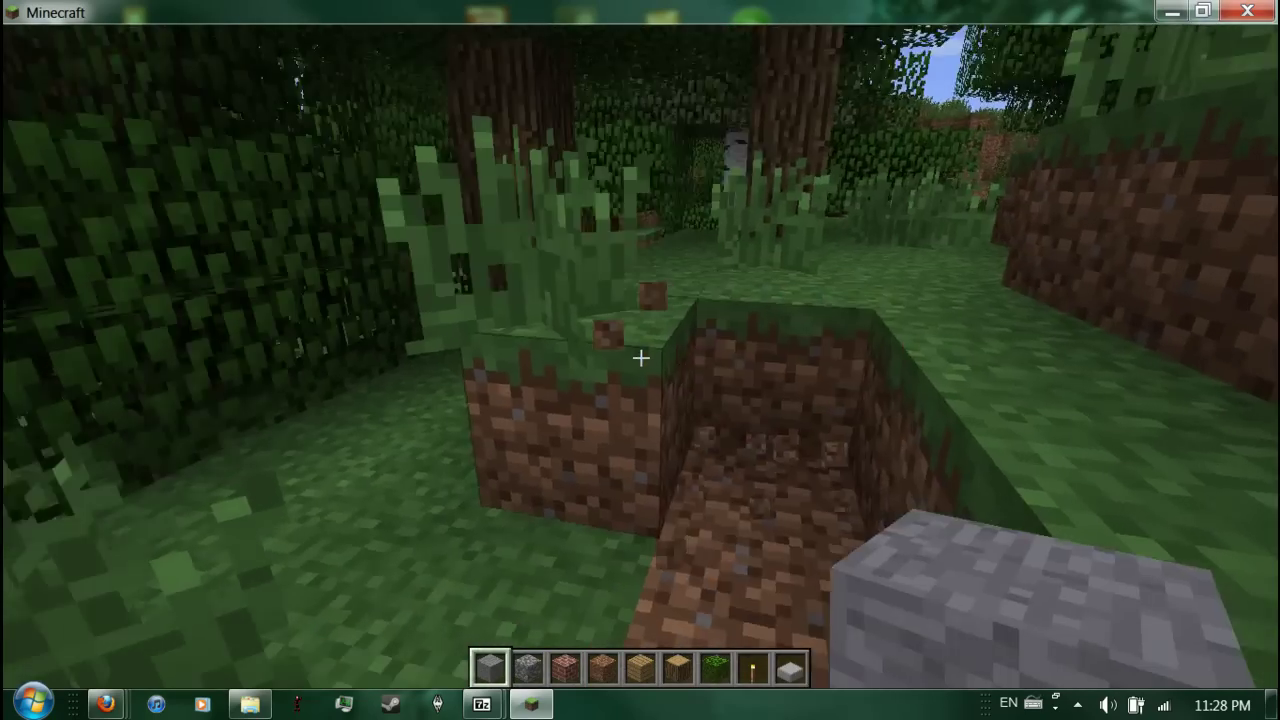
Step: Break another dirt block, then save and quit to the title screen
{"action": "left_click", "coordinate": [640, 357]}
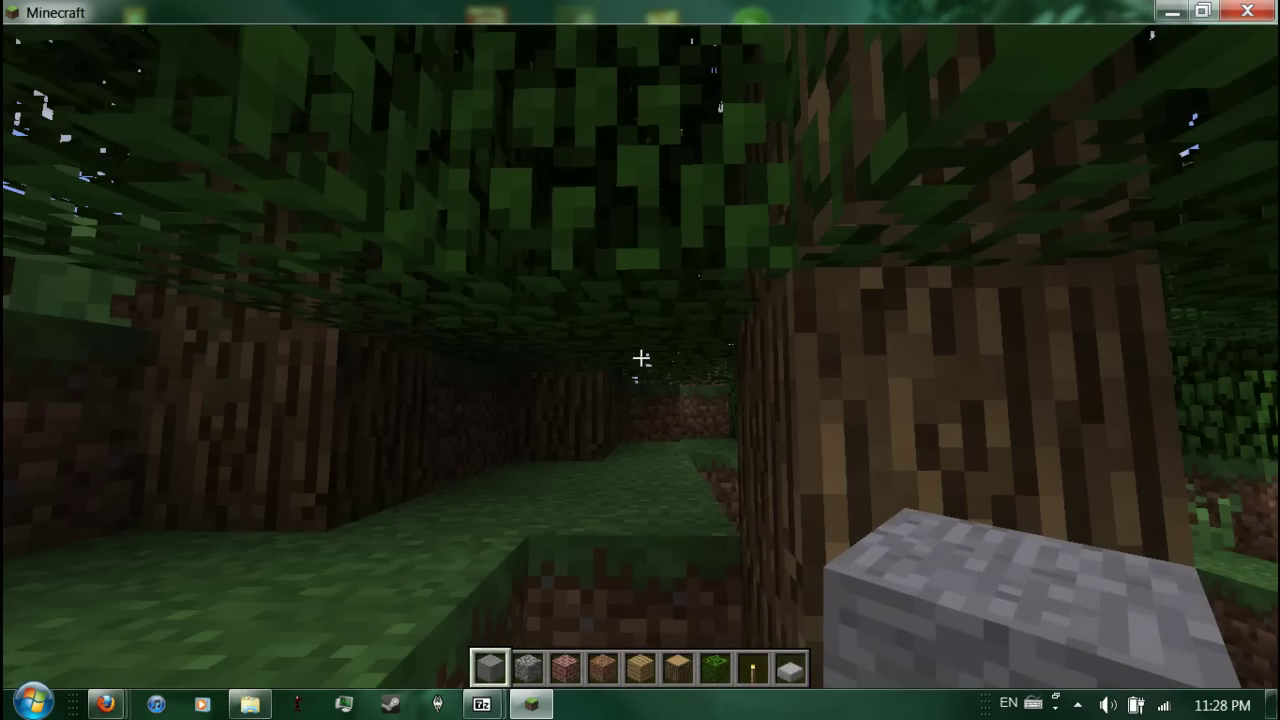
{"action": "key", "text": "Escape"}
{"action": "left_click", "coordinate": [670, 413]}
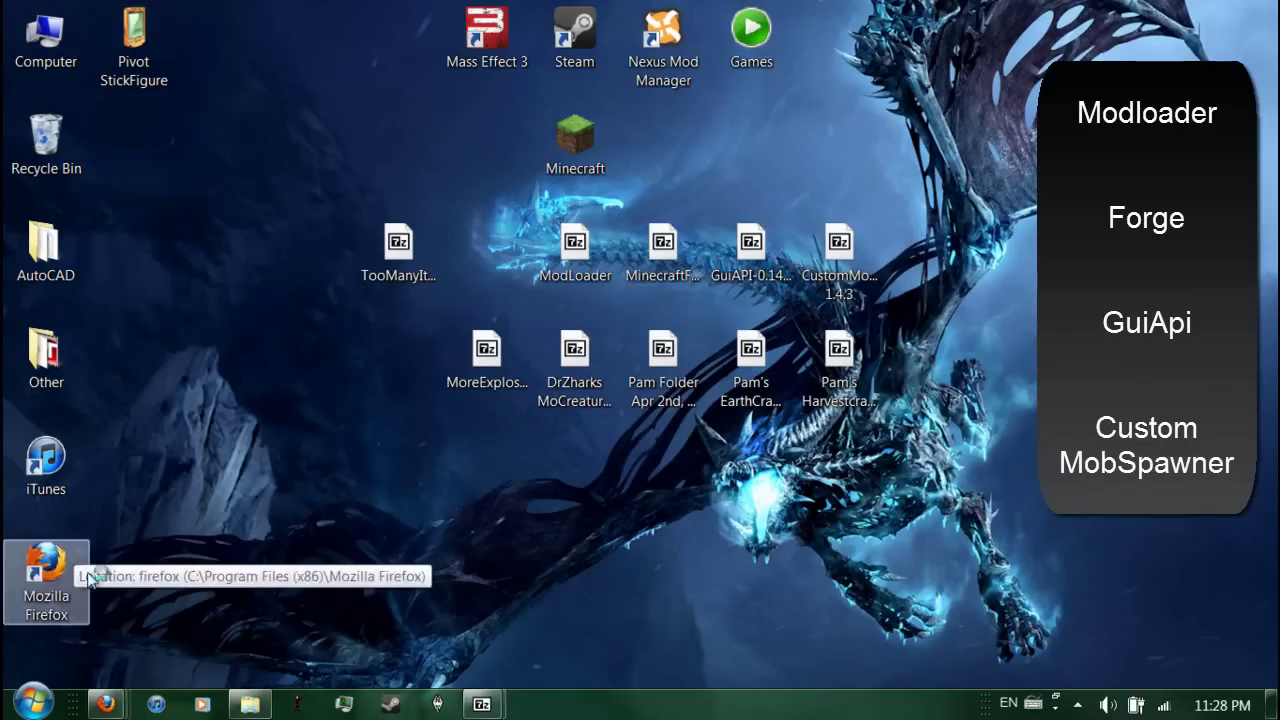
Step: Select the ModLoader, Forge, GuiAPI and CustomMobSpawner archives, then browse Firefox's mod forum tabs
{"action": "left_click_drag", "start_coordinate": [903, 201], "coordinate": [884, 180]}
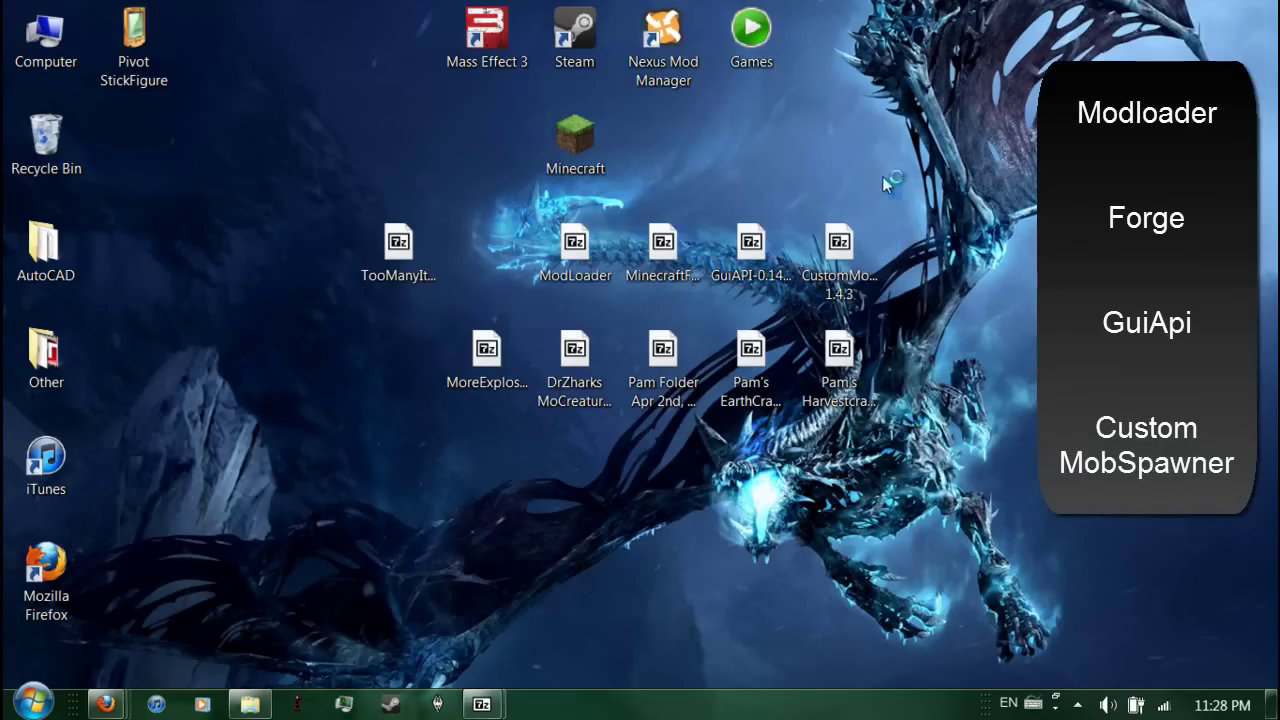
{"action": "left_click", "coordinate": [104, 704]}
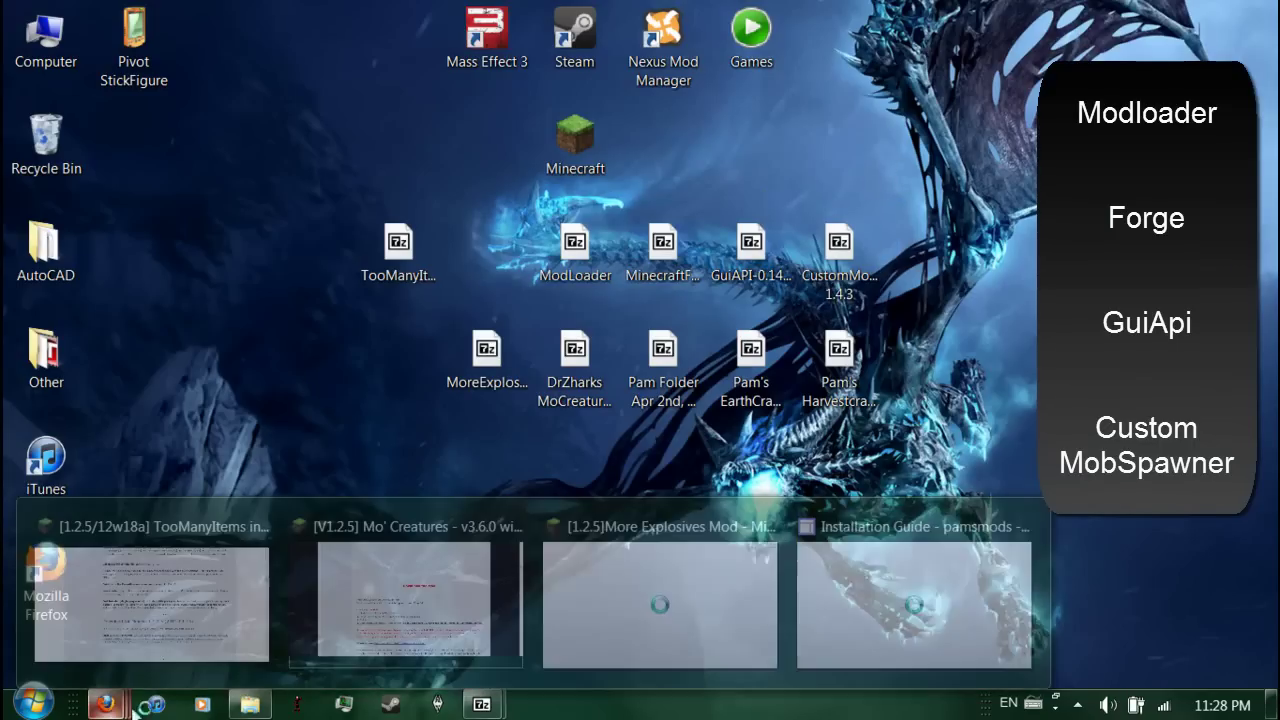
{"action": "left_click", "coordinate": [251, 558]}
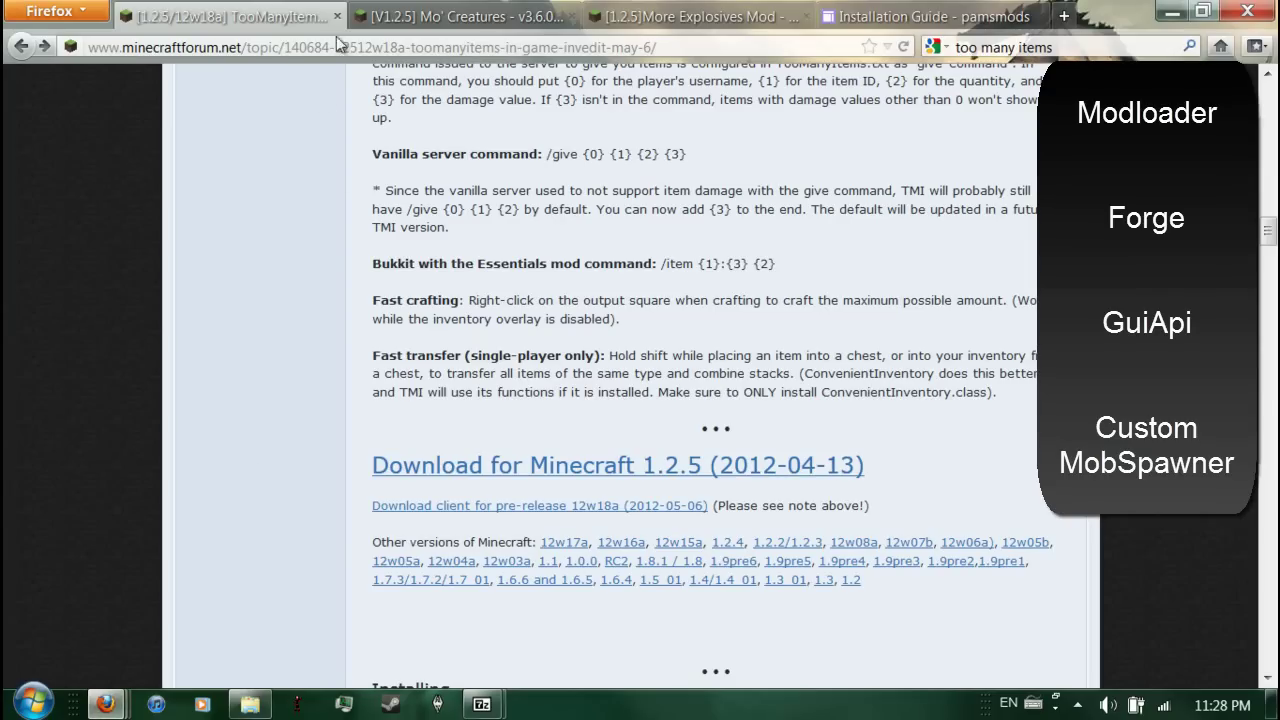
{"action": "left_click", "coordinate": [460, 16]}
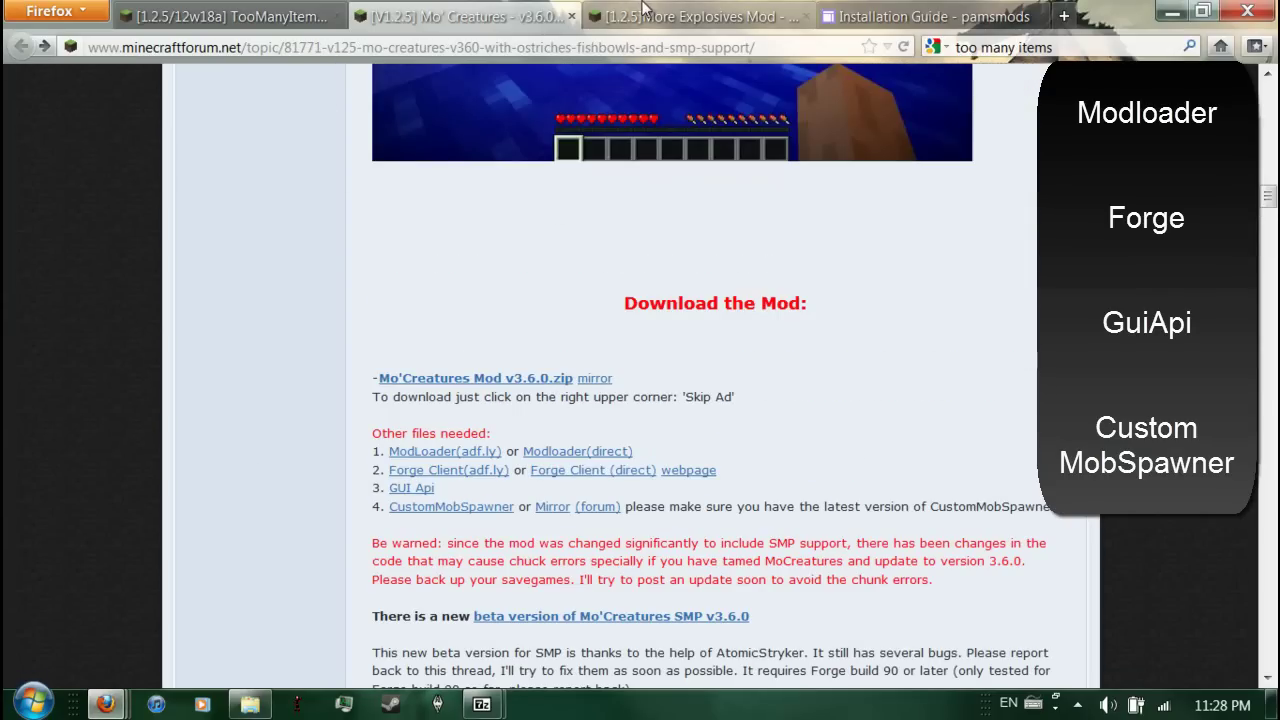
{"action": "left_click", "coordinate": [648, 12]}
{"action": "left_click", "coordinate": [921, 10]}
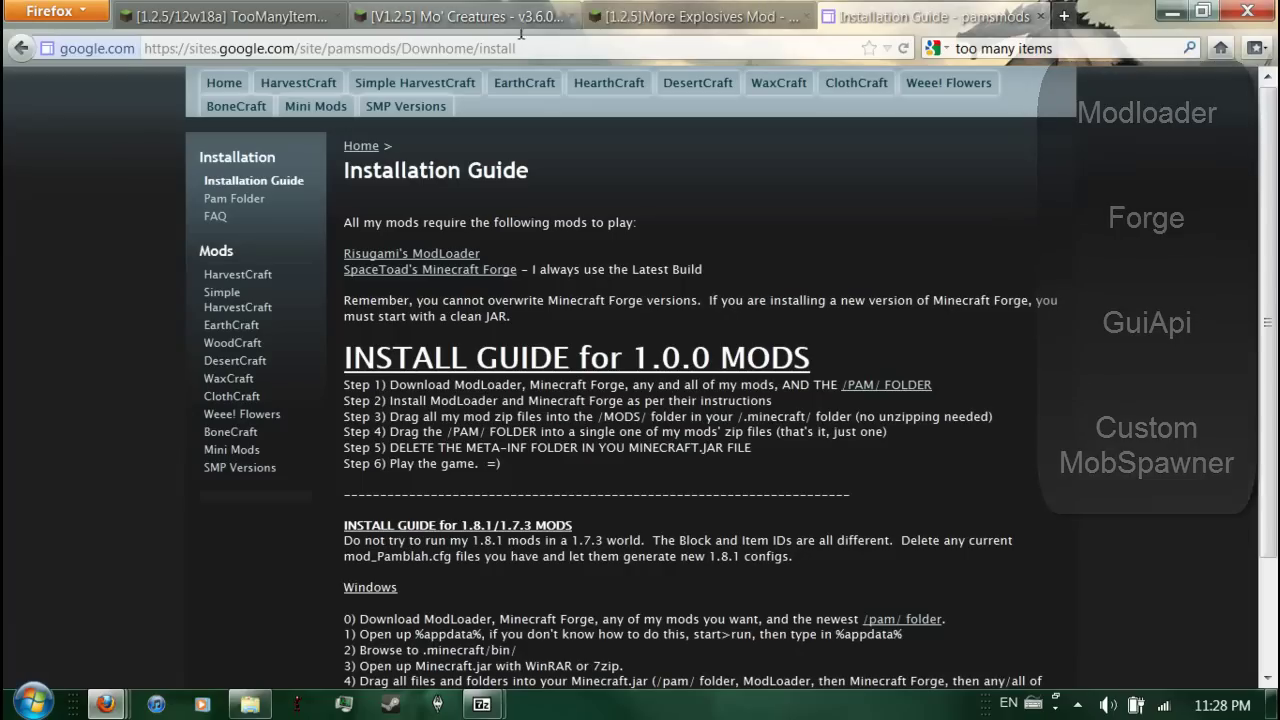
Step: Review the Mo' Creatures page's required-files list, then minimise Firefox
{"action": "left_click", "coordinate": [433, 24]}
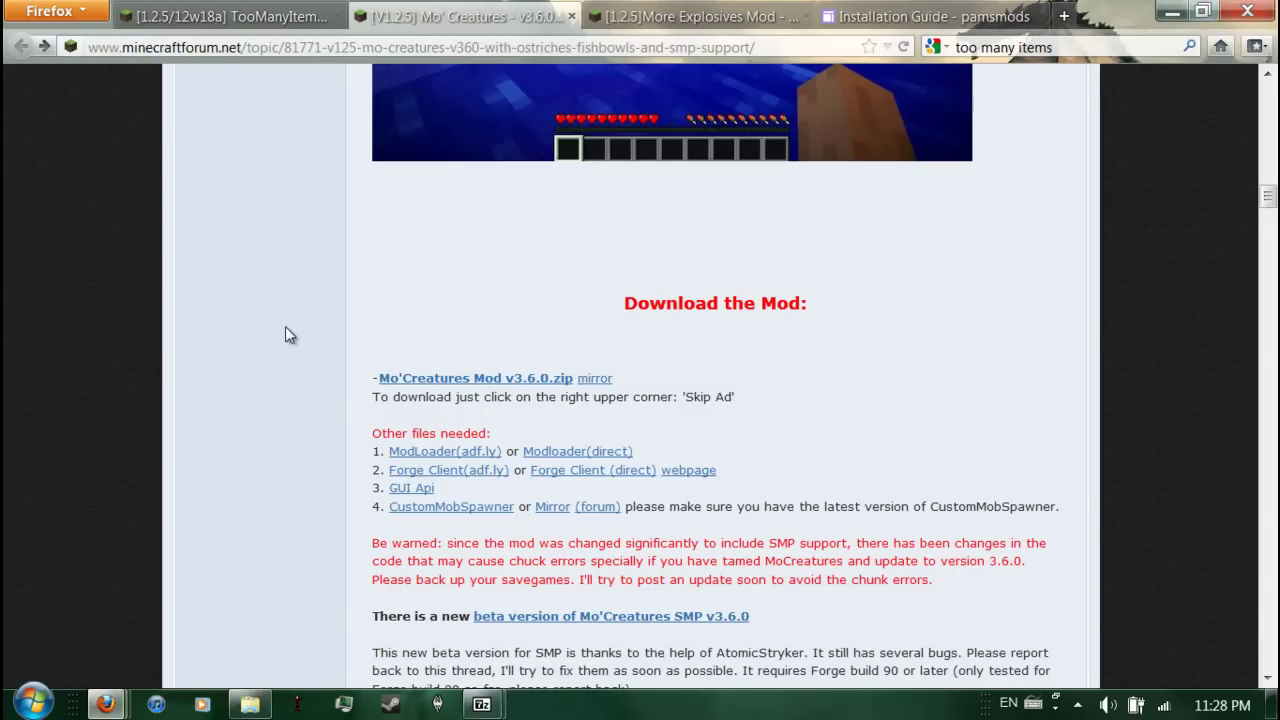
{"action": "scroll", "coordinate": [271, 270], "scroll_direction": "up", "scroll_amount": 20}
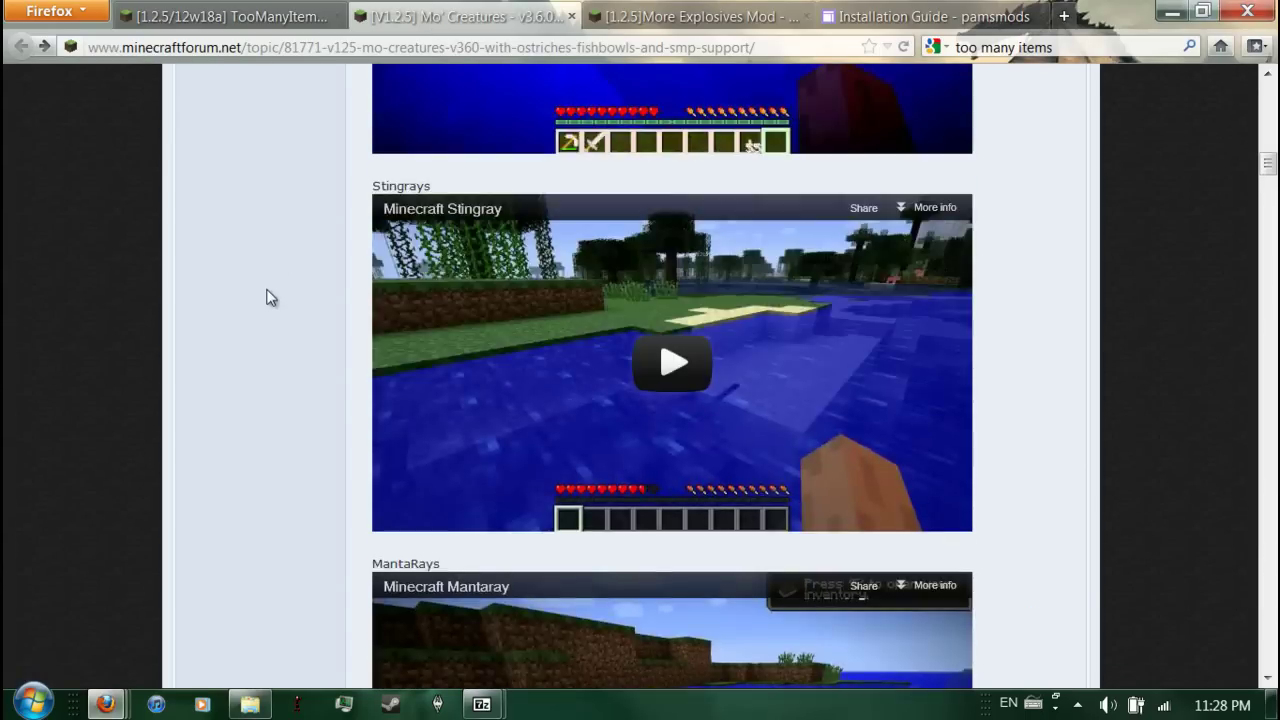
{"action": "scroll", "coordinate": [86, 313], "scroll_direction": "down", "scroll_amount": 7}
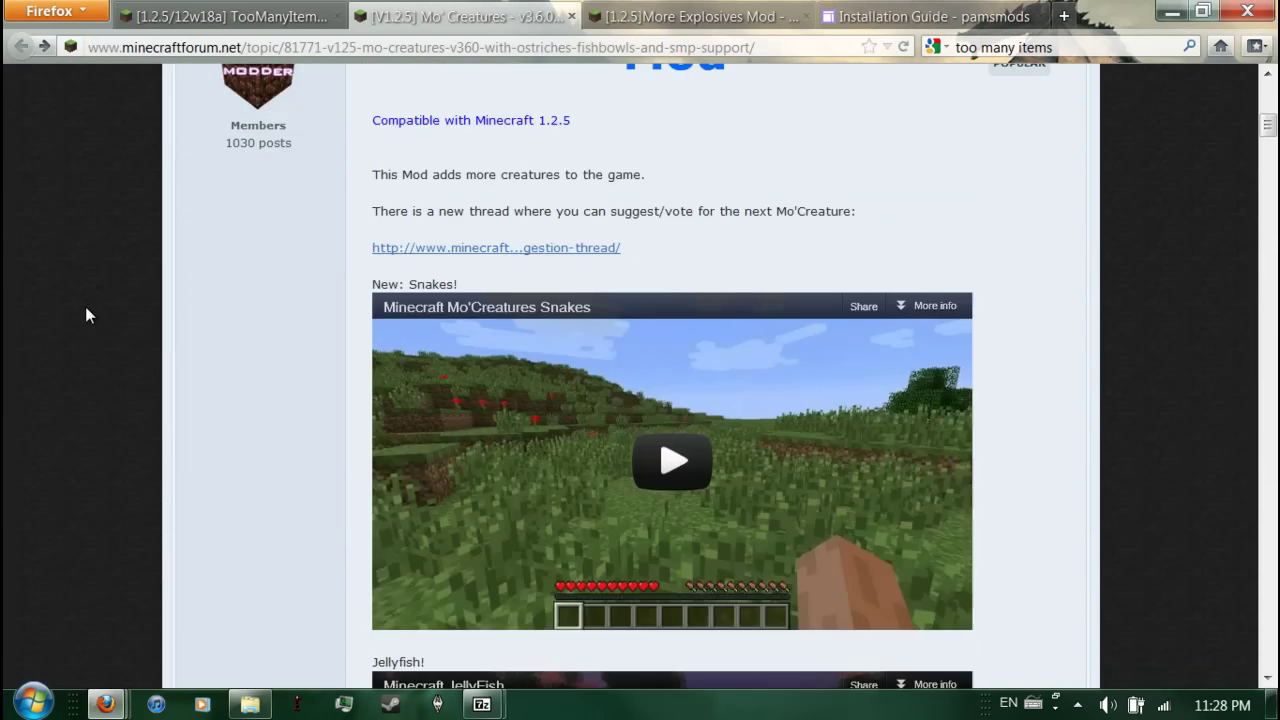
{"action": "scroll", "coordinate": [85, 306], "scroll_direction": "up", "scroll_amount": 4}
{"action": "scroll", "coordinate": [85, 305], "scroll_direction": "down", "scroll_amount": 15}
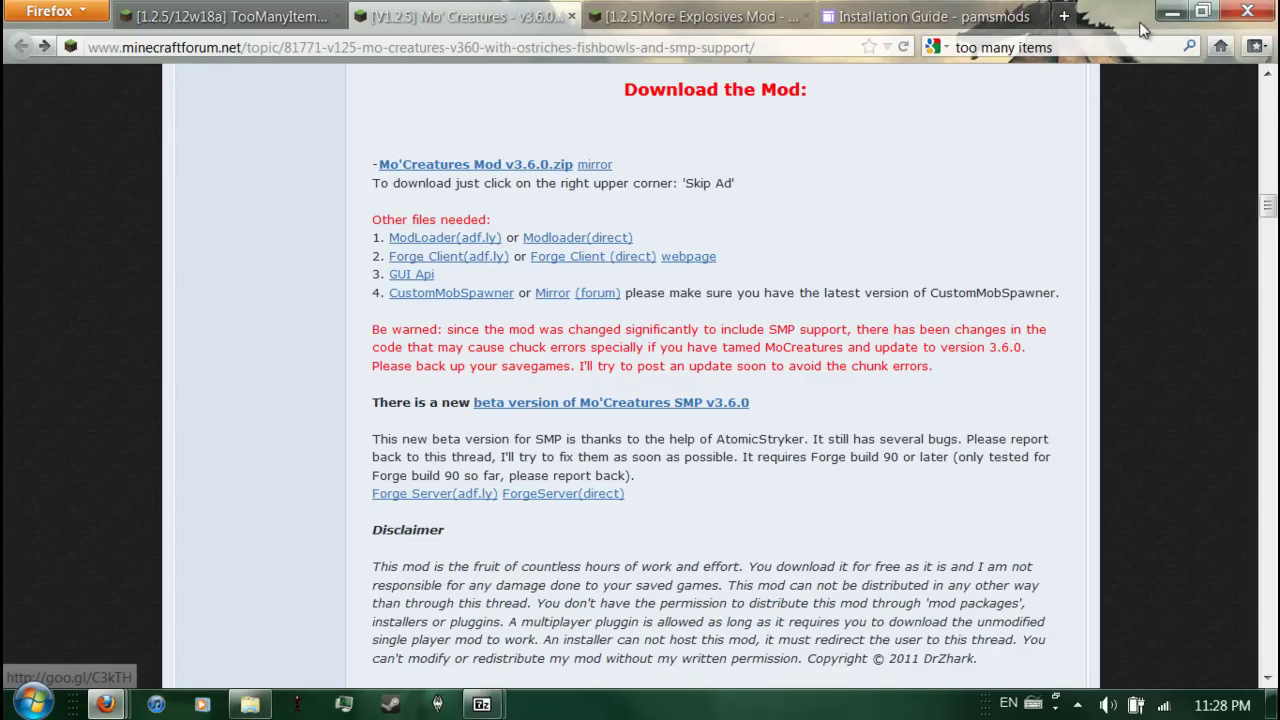
{"action": "left_click", "coordinate": [1168, 17]}
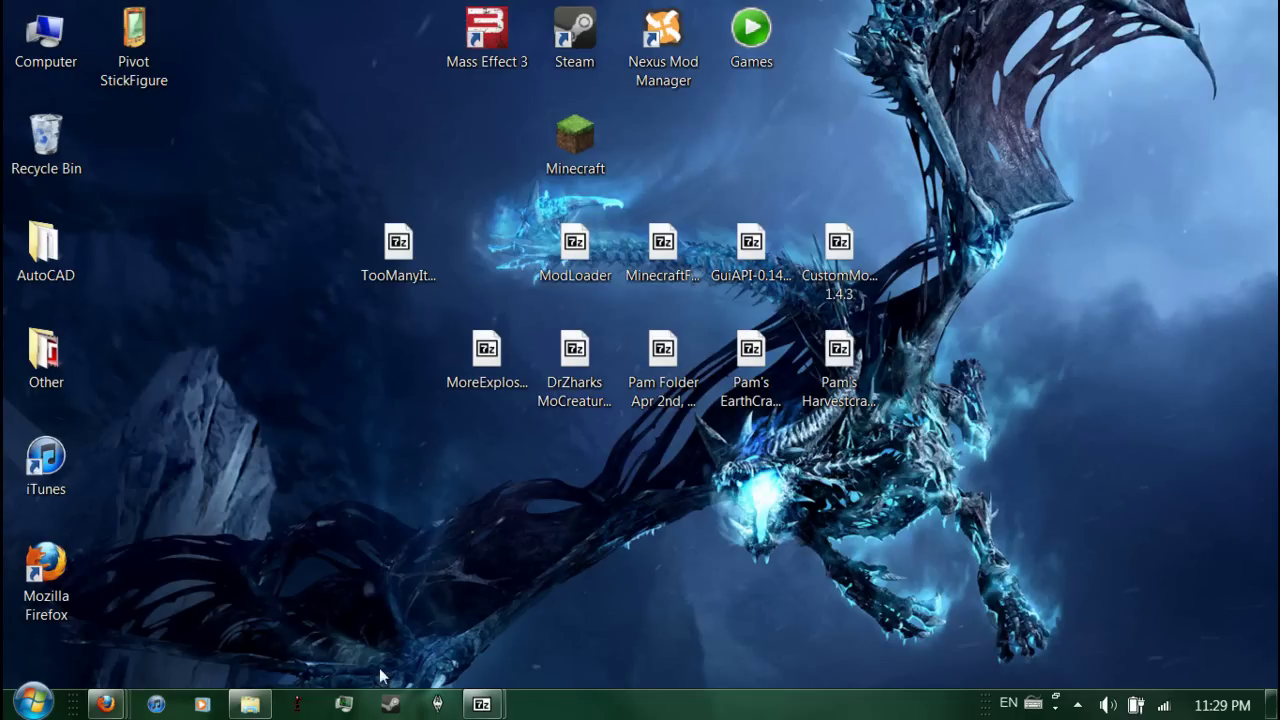
Step: Close the TooManyItems archive window and open ModLoader.zip snapped to the left half
{"action": "mouse_move", "coordinate": [481, 704]}
{"action": "left_click", "coordinate": [437, 611]}
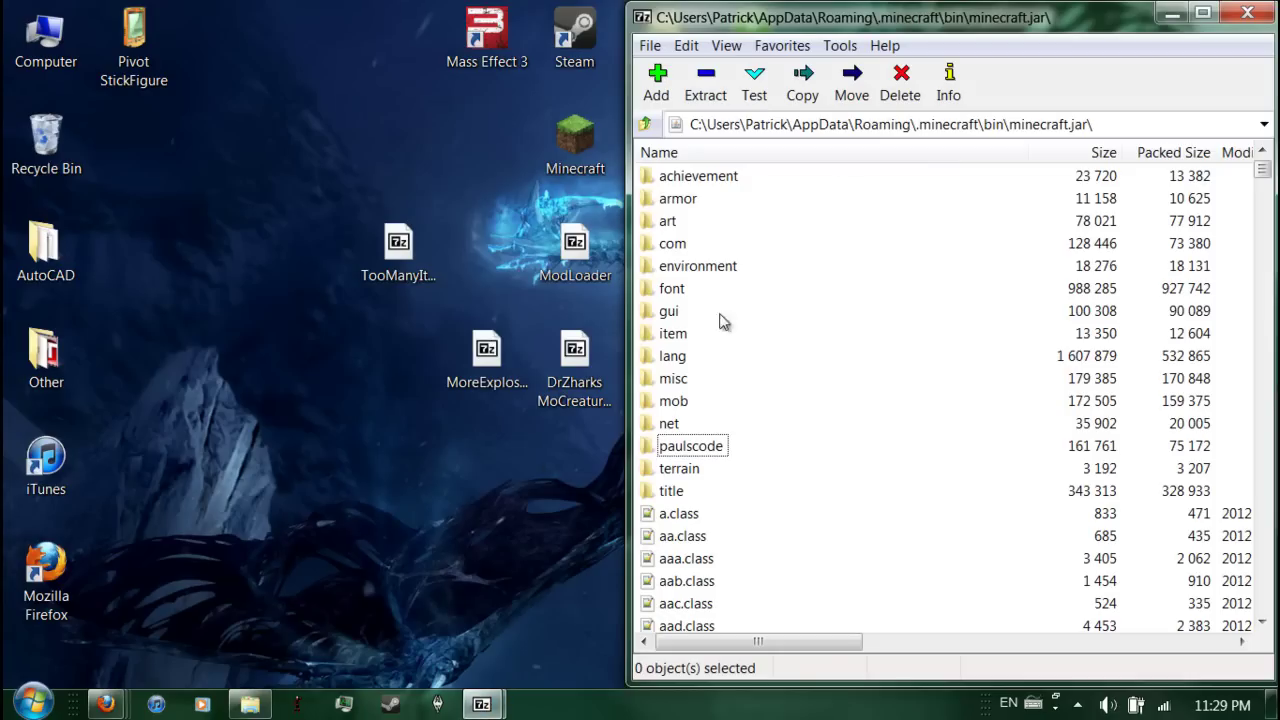
{"action": "left_click", "coordinate": [483, 705]}
{"action": "left_click", "coordinate": [345, 590]}
{"action": "left_click", "coordinate": [486, 707]}
{"action": "left_click", "coordinate": [620, 595]}
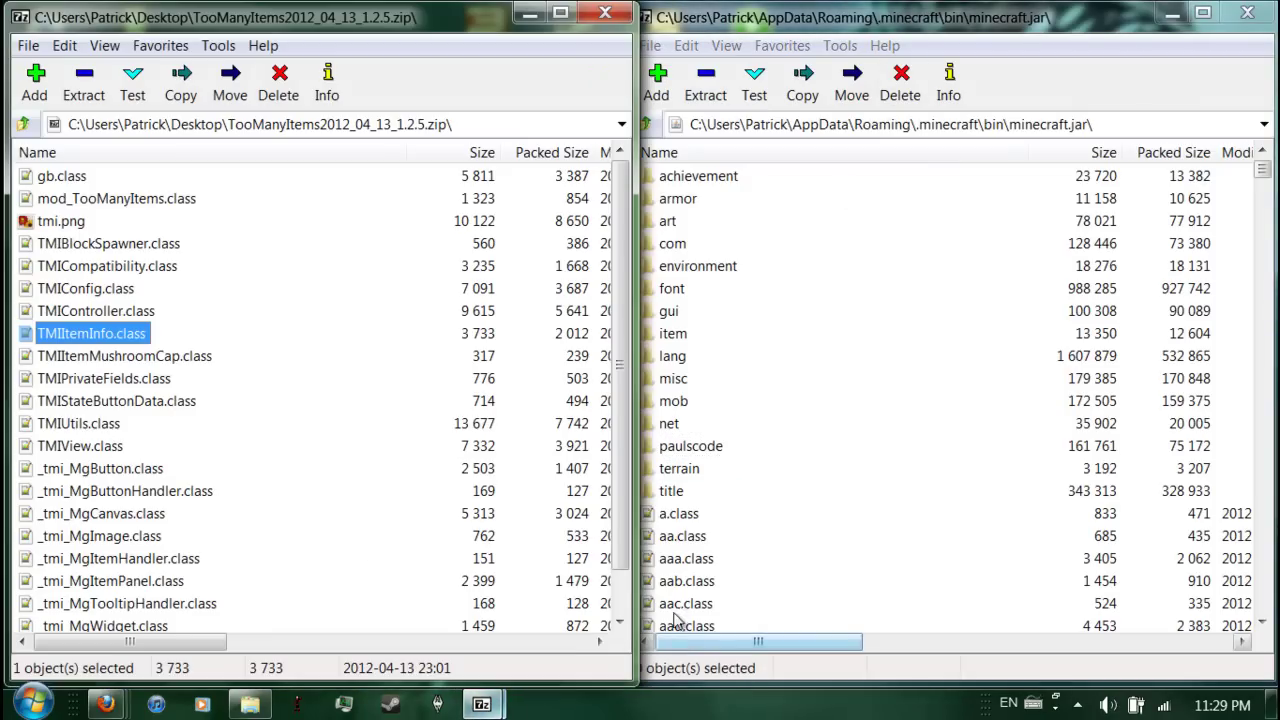
{"action": "left_click", "coordinate": [600, 14]}
{"action": "double_click", "coordinate": [575, 250]}
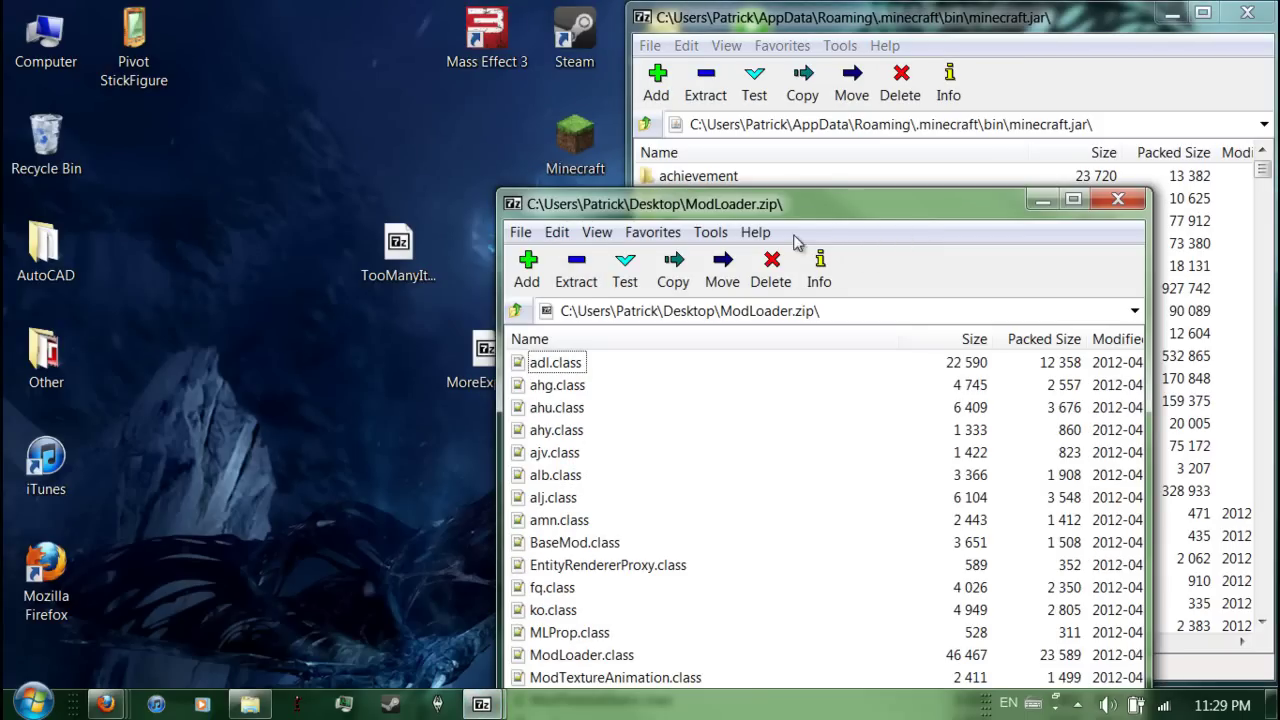
{"action": "key", "text": "super+Left"}
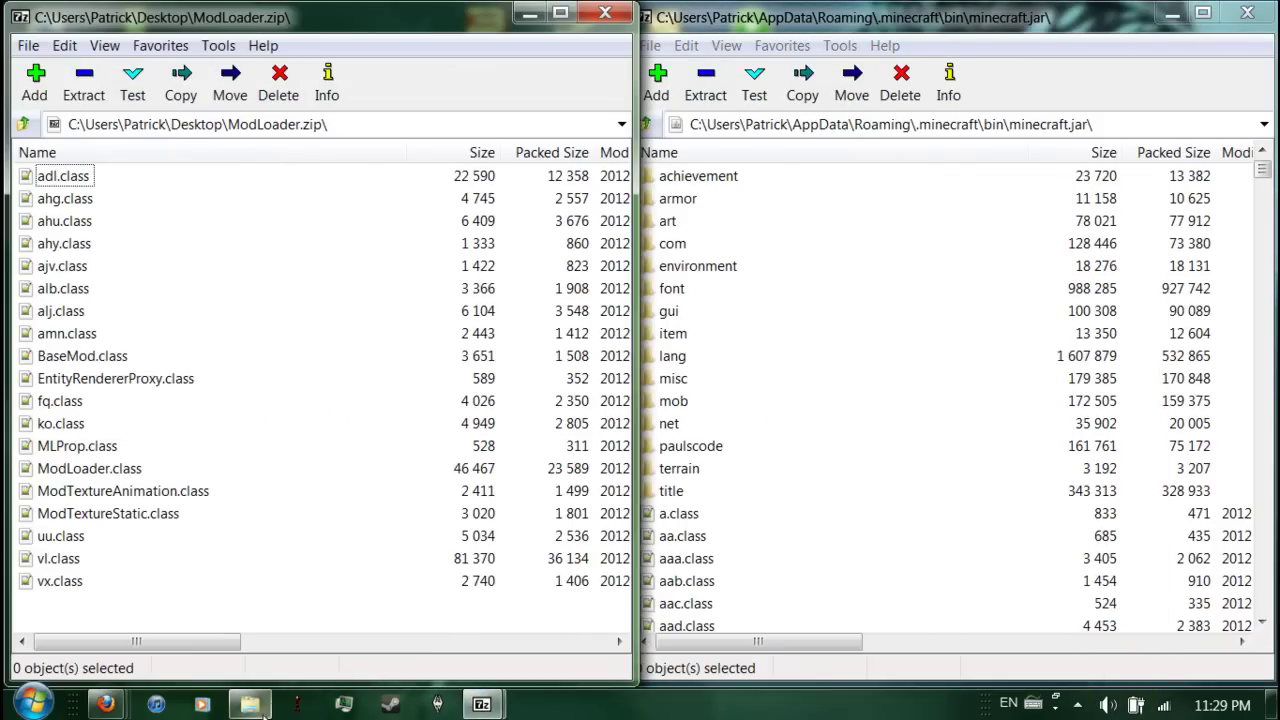
{"action": "left_click", "coordinate": [252, 705]}
{"action": "double_click", "coordinate": [466, 138]}
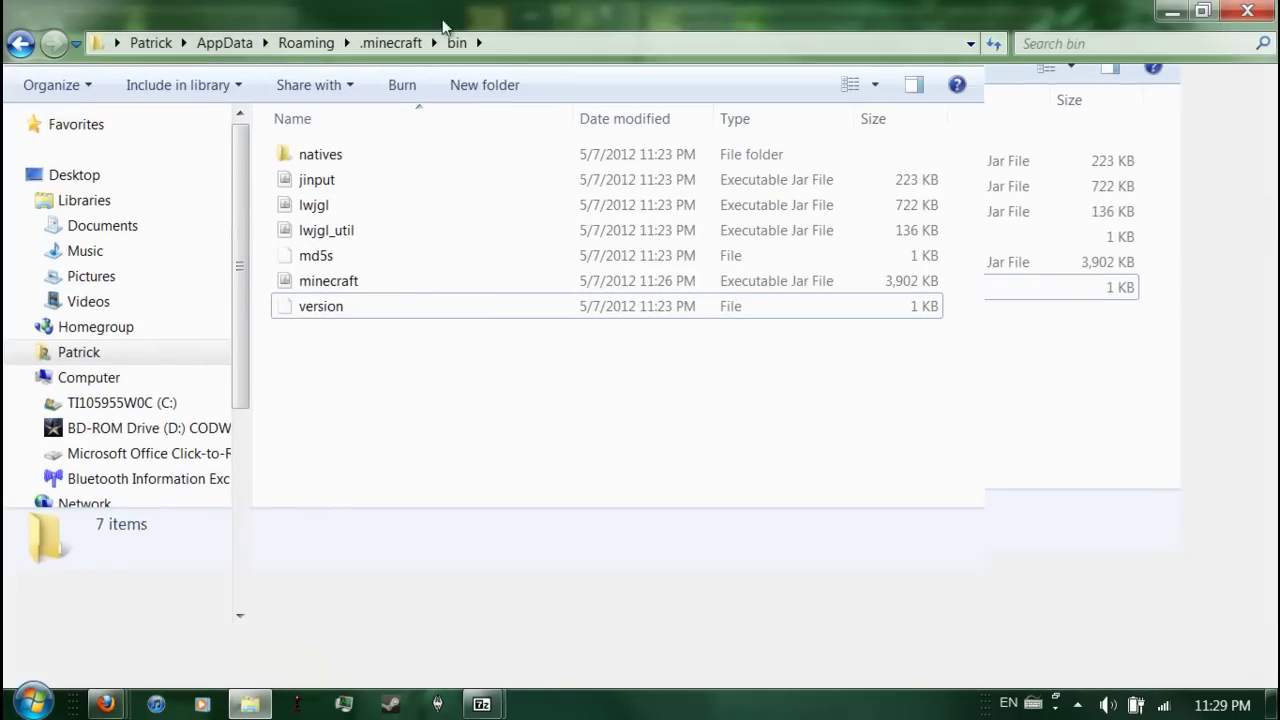
{"action": "left_click", "coordinate": [20, 43]}
{"action": "left_click", "coordinate": [20, 43]}
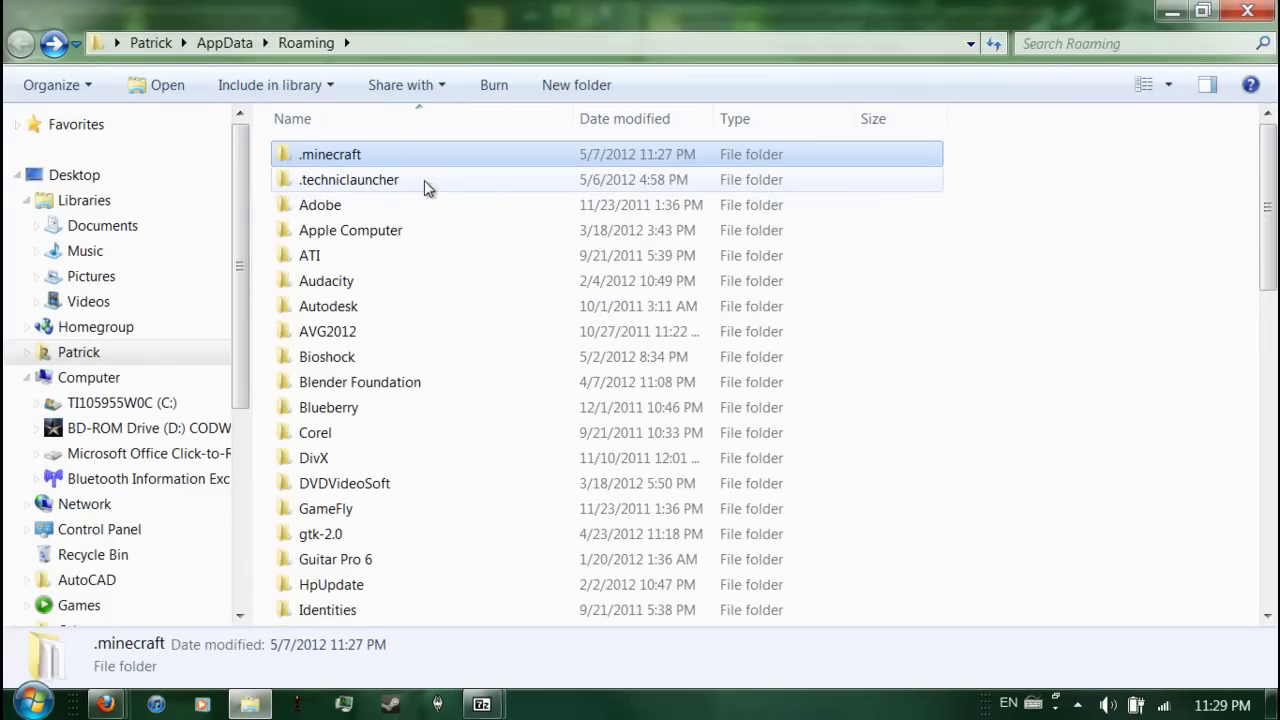
{"action": "double_click", "coordinate": [410, 155]}
{"action": "double_click", "coordinate": [410, 155]}
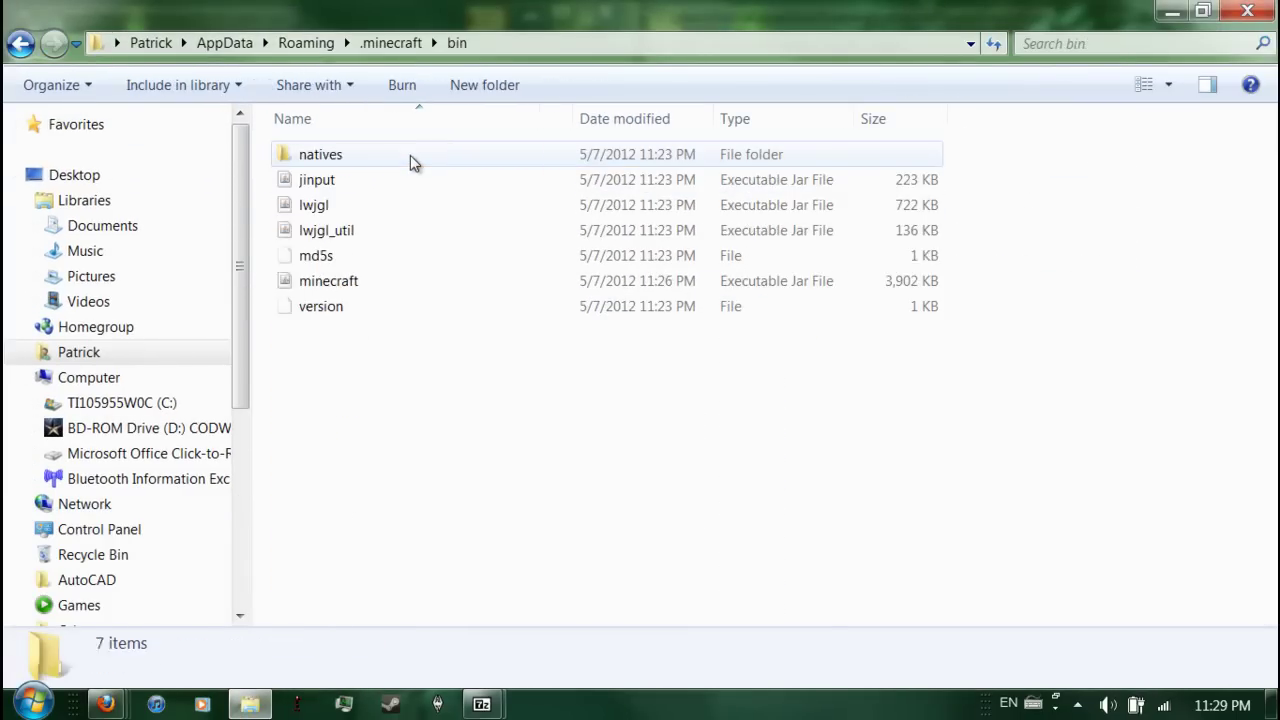
{"action": "right_click", "coordinate": [379, 281]}
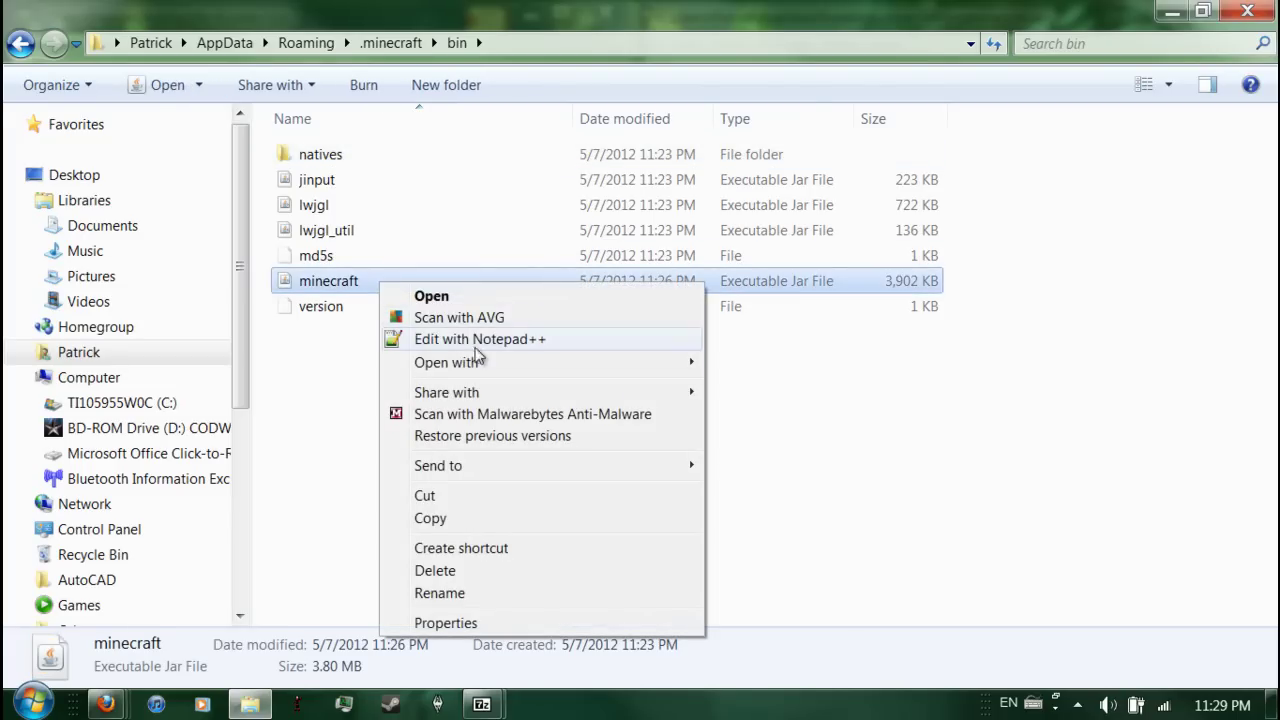
{"action": "left_click", "coordinate": [1173, 12]}
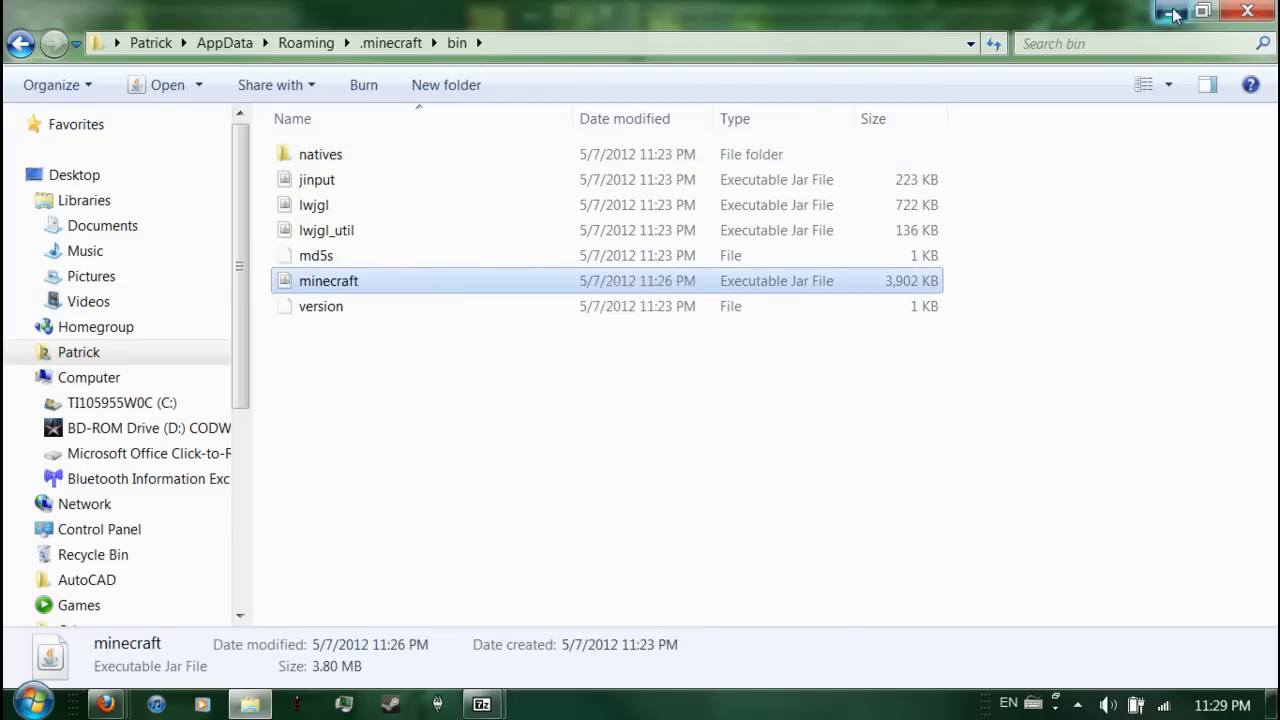
{"action": "left_click", "coordinate": [1173, 12]}
Step: Select all 19 ModLoader files and copy them into minecraft.jar, confirming the copy
{"action": "mouse_move", "coordinate": [482, 704]}
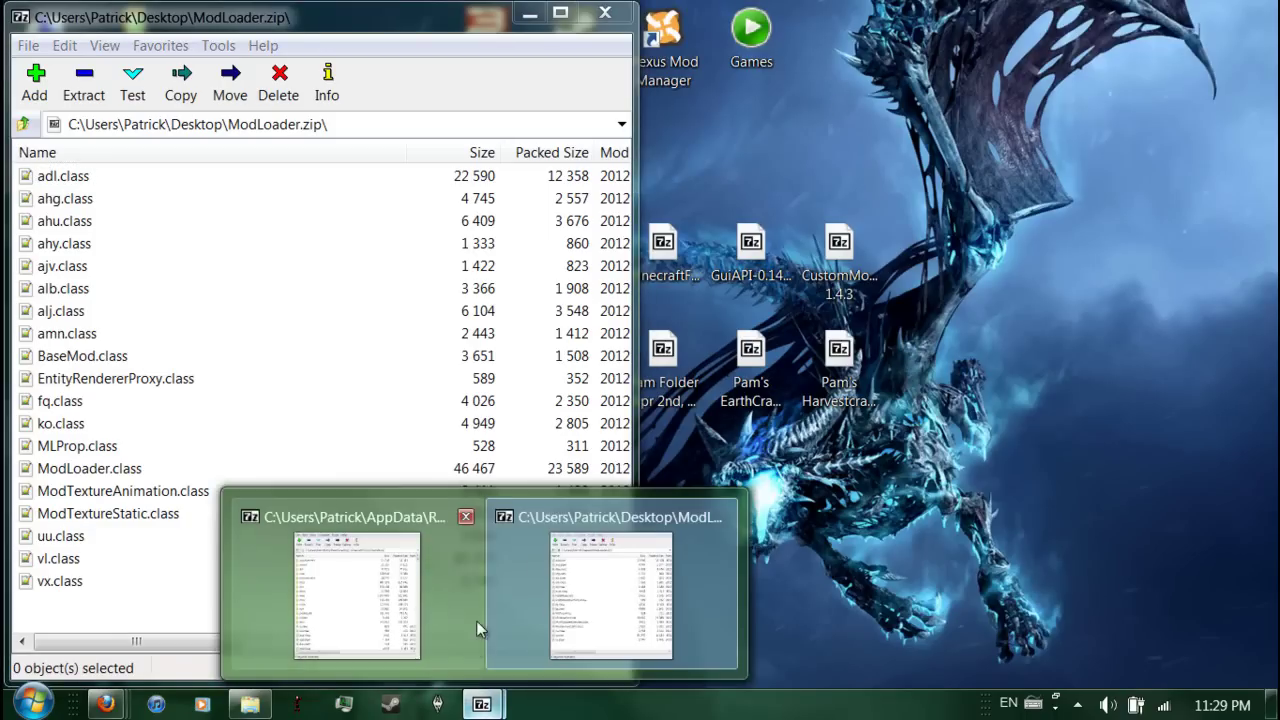
{"action": "left_click", "coordinate": [395, 580]}
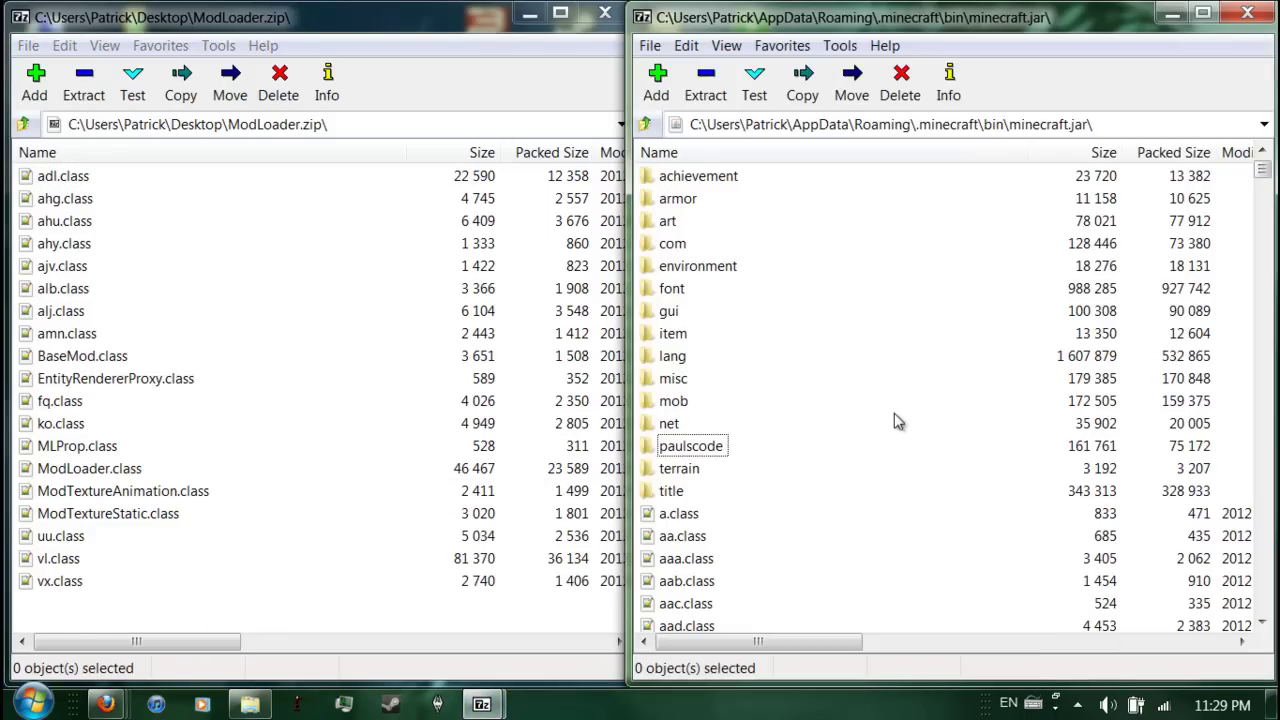
{"action": "left_click", "coordinate": [72, 618]}
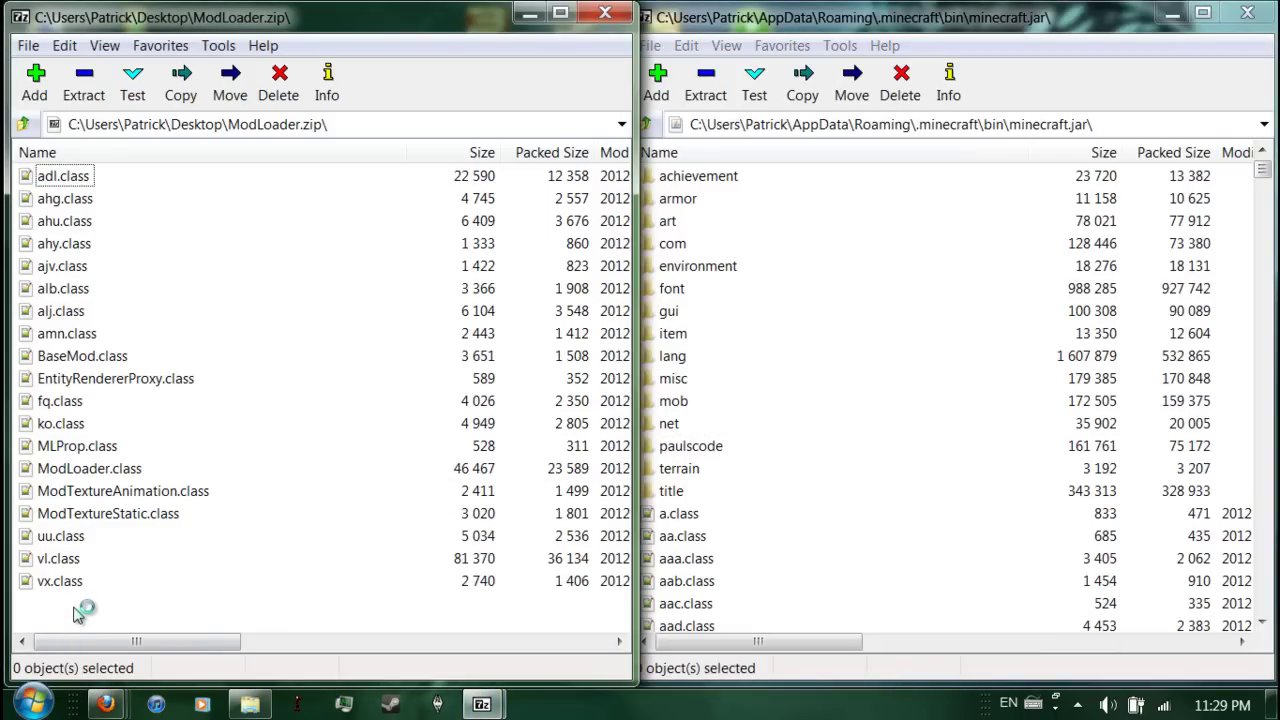
{"action": "key", "text": "ctrl+a"}
{"action": "left_click_drag", "start_coordinate": [42, 401], "coordinate": [966, 444]}
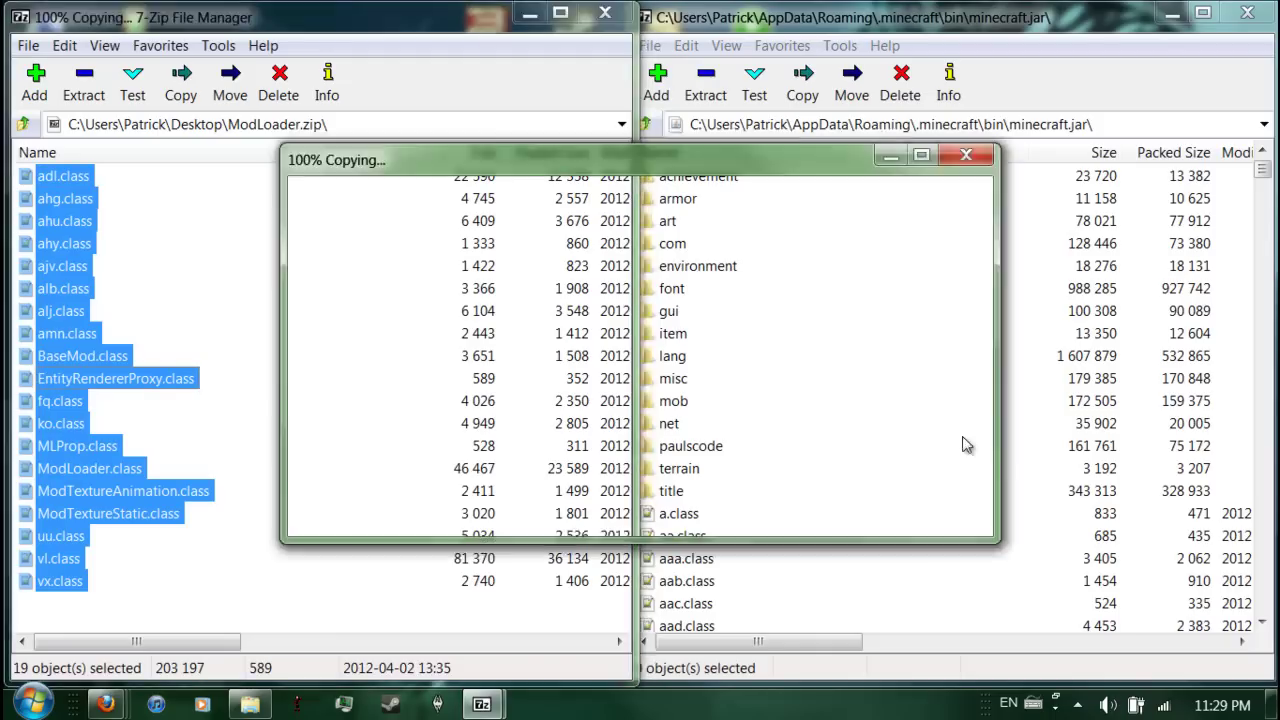
{"action": "left_click", "coordinate": [662, 364]}
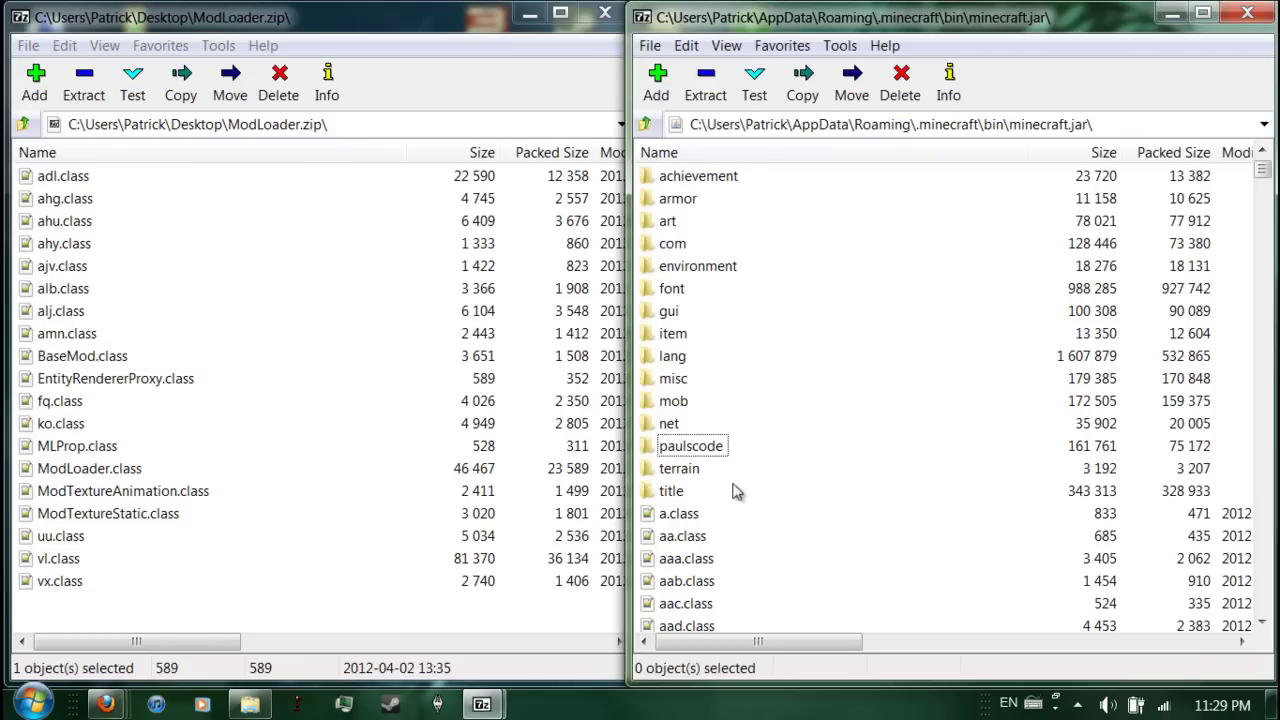
Step: Check the copied file list, then minimize the ModLoader archive window
{"action": "scroll", "coordinate": [727, 382], "scroll_direction": "down", "scroll_amount": 15}
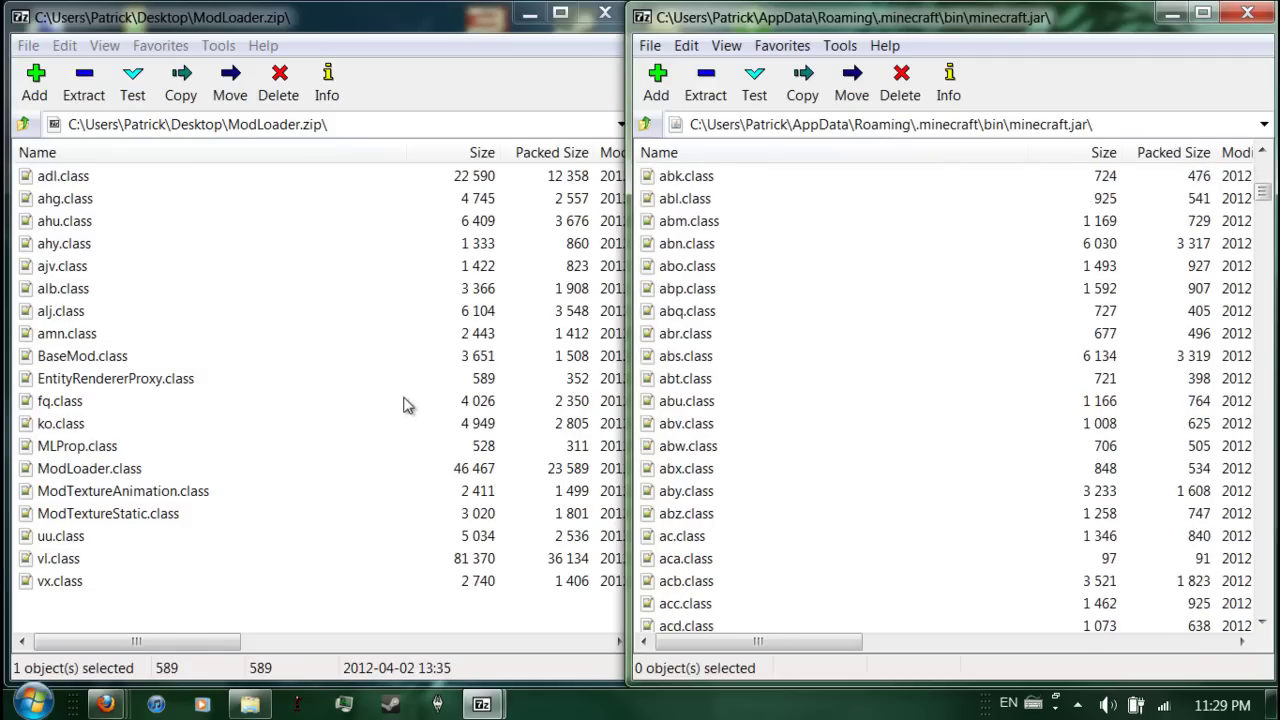
{"action": "scroll", "coordinate": [410, 407], "scroll_direction": "up", "scroll_amount": 6}
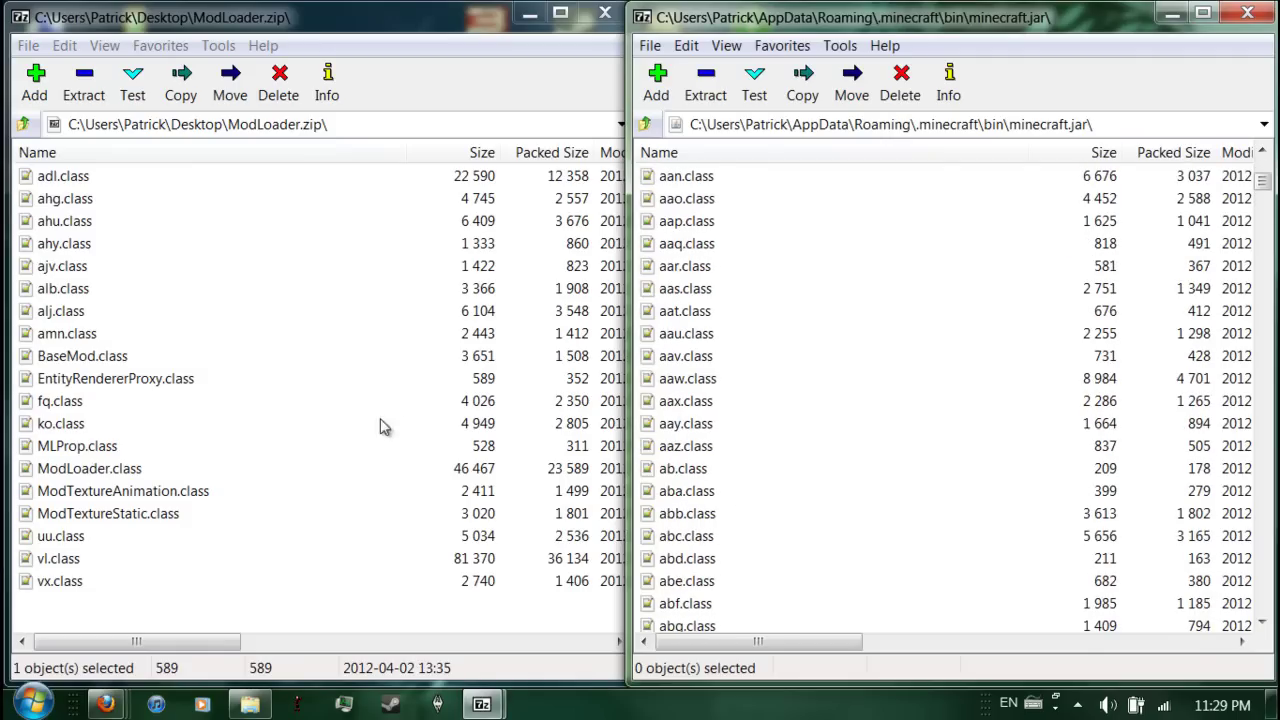
{"action": "left_click", "coordinate": [530, 15]}
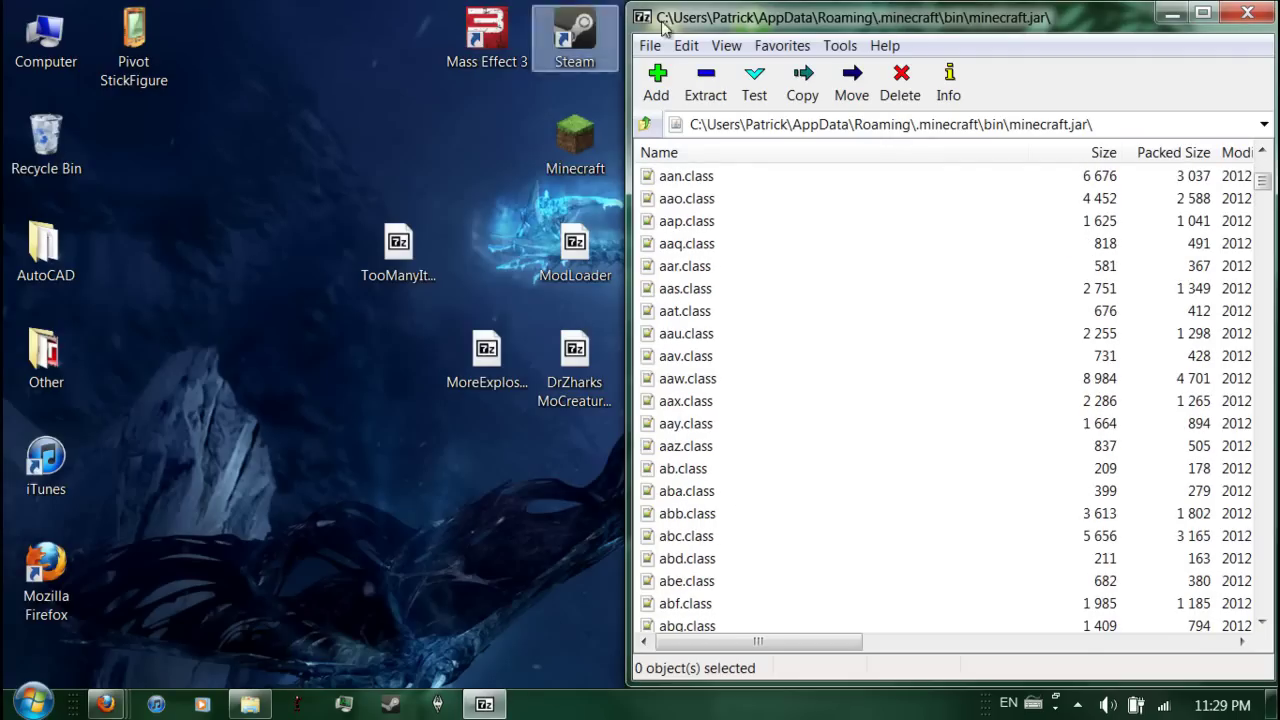
Step: Launch Minecraft 1.2.5 with the ModLoader-patched jar, log in, and view its Options screen
{"action": "left_click", "coordinate": [1172, 13]}
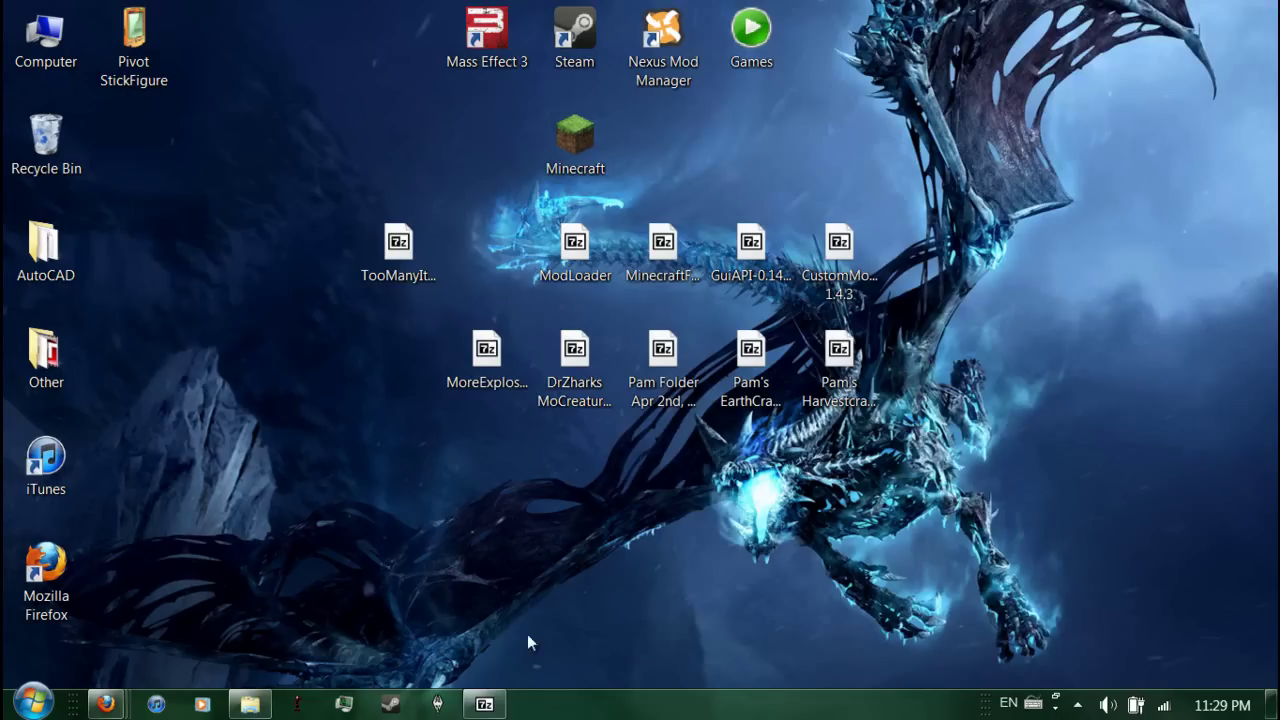
{"action": "double_click", "coordinate": [601, 158]}
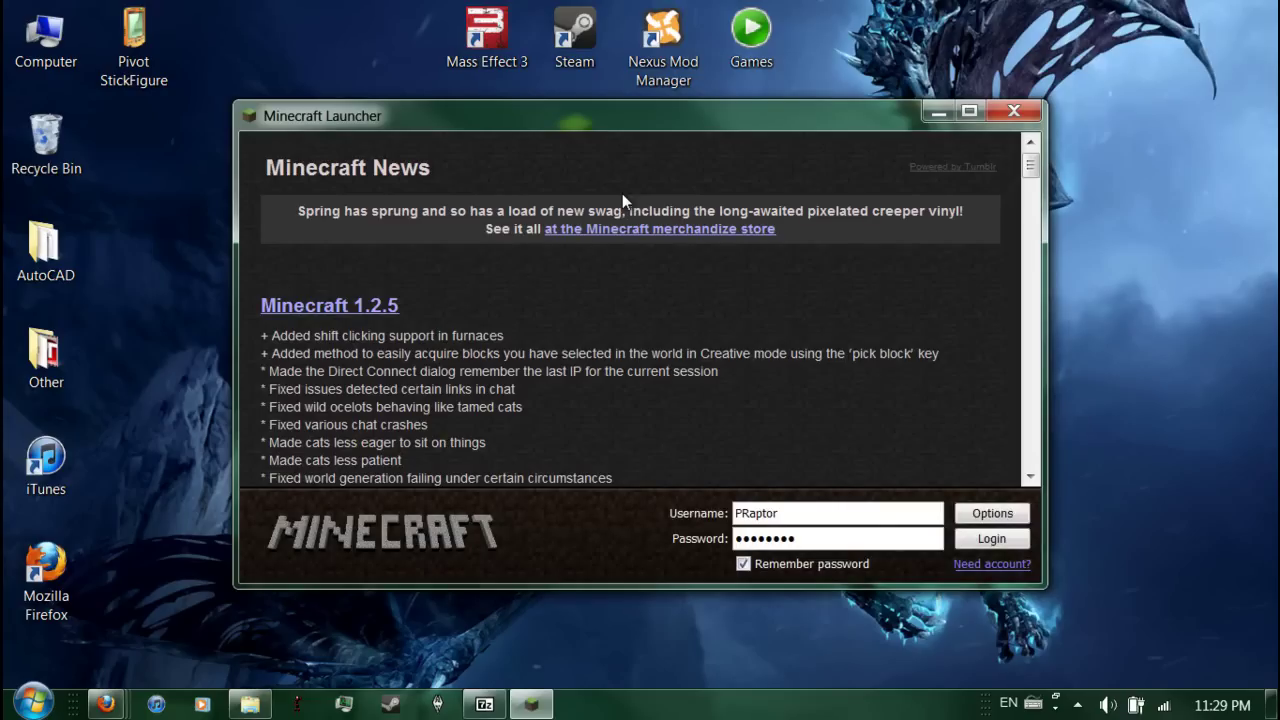
{"action": "left_click", "coordinate": [1001, 542]}
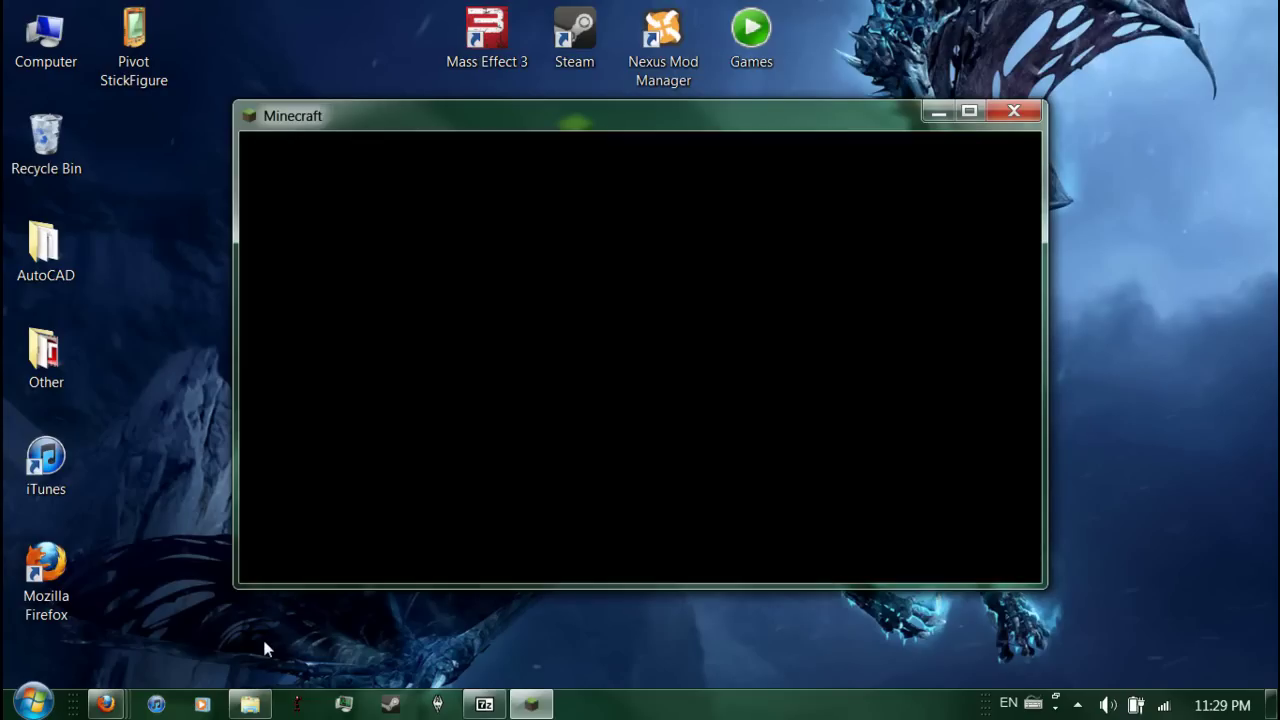
{"action": "left_click", "coordinate": [250, 704]}
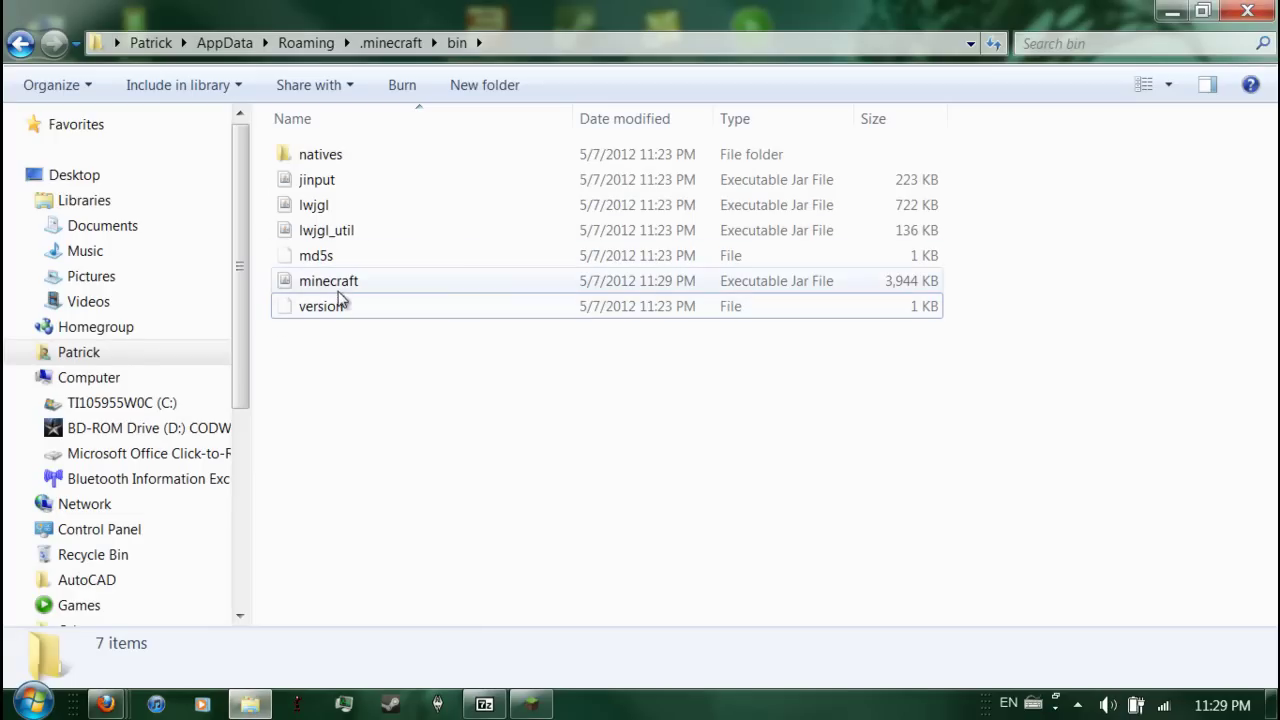
{"action": "left_click", "coordinate": [1172, 10]}
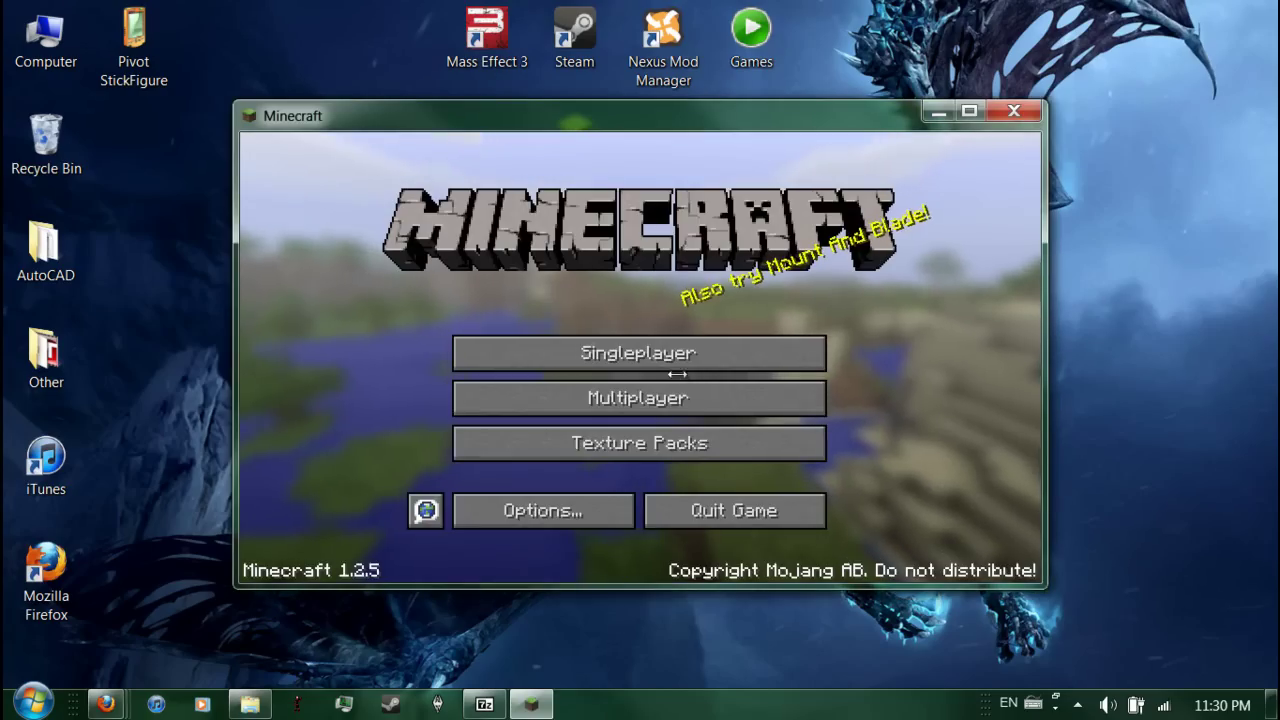
{"action": "left_click", "coordinate": [583, 518]}
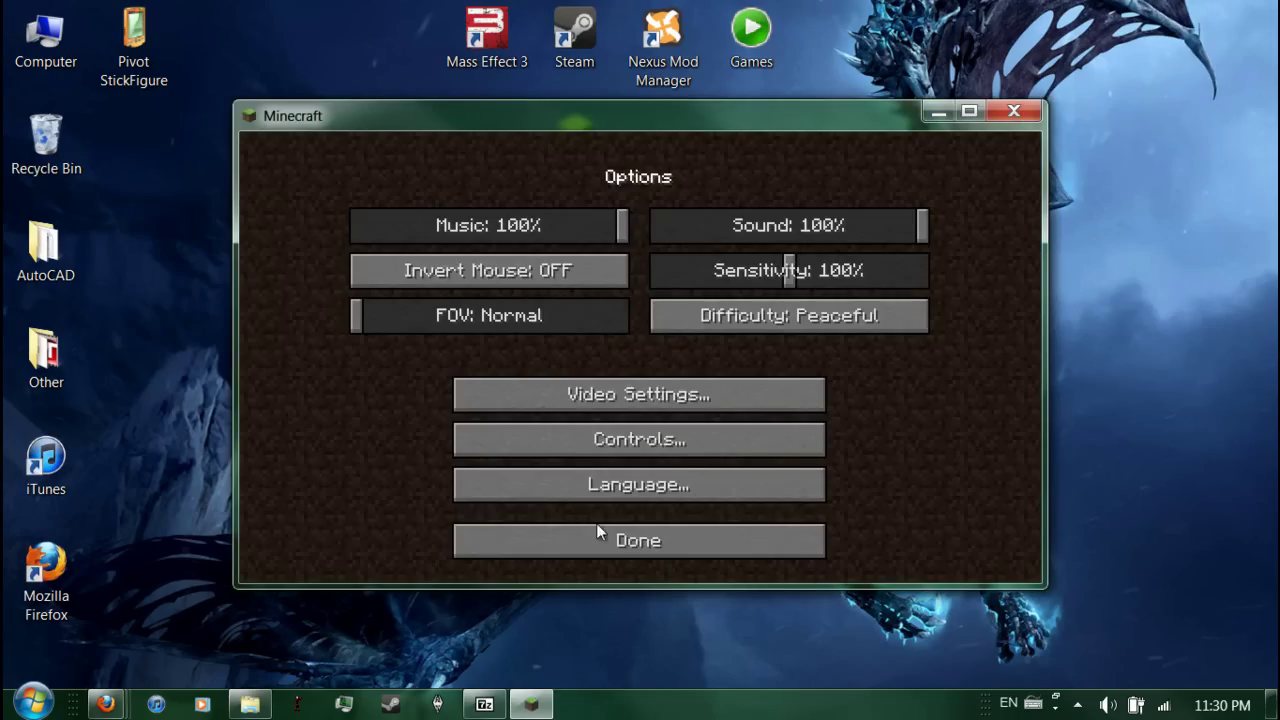
{"action": "left_click", "coordinate": [629, 548]}
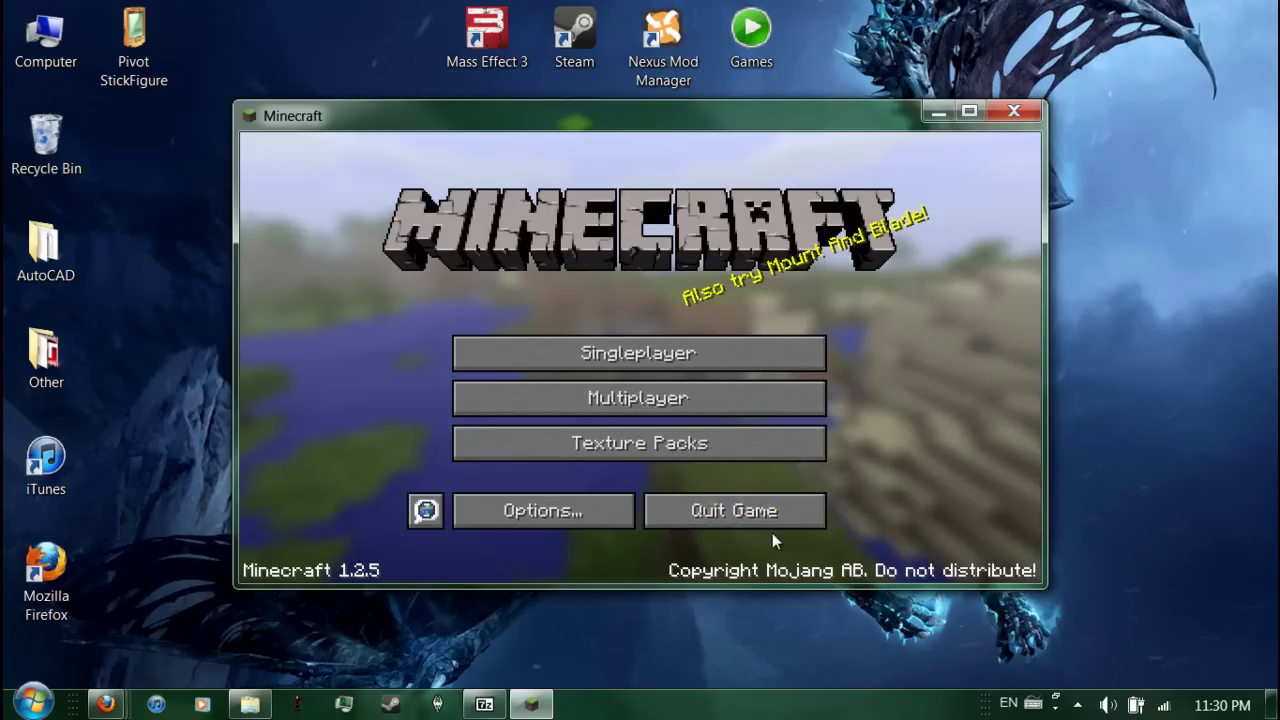
Step: Quit Minecraft and open the config folder inside .minecraft in Windows Explorer
{"action": "left_click", "coordinate": [756, 521]}
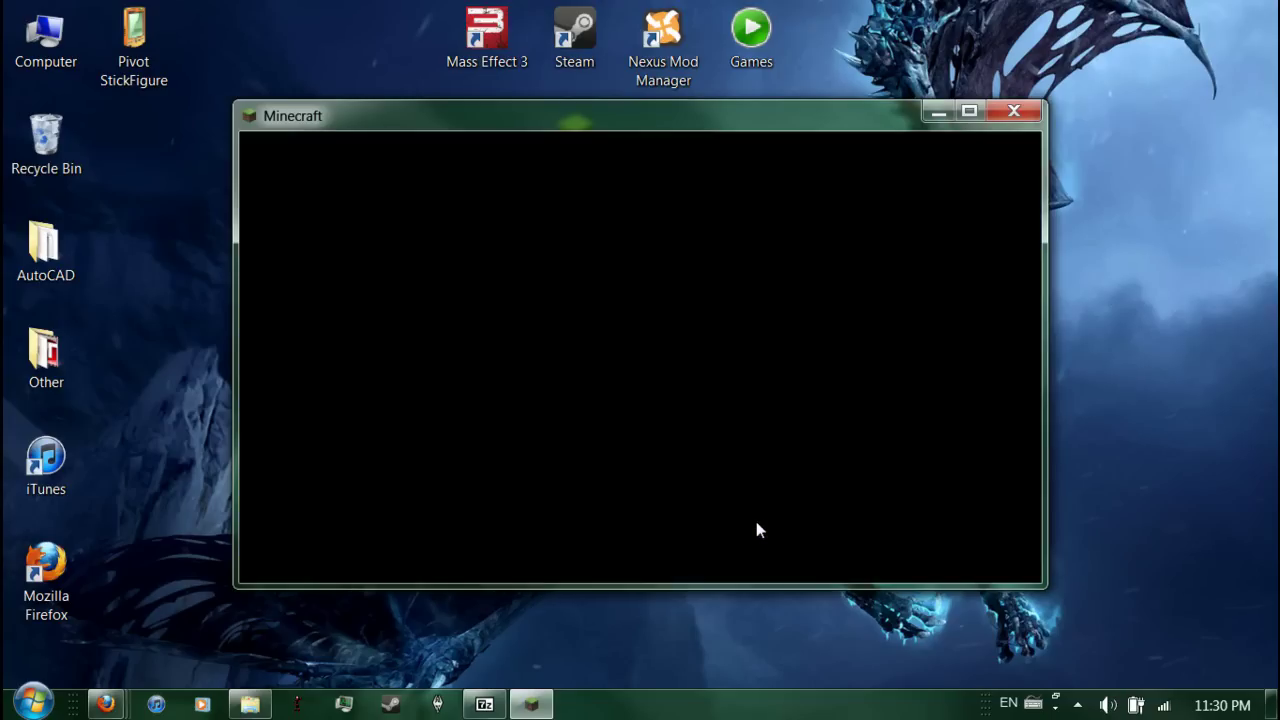
{"action": "left_click", "coordinate": [250, 704]}
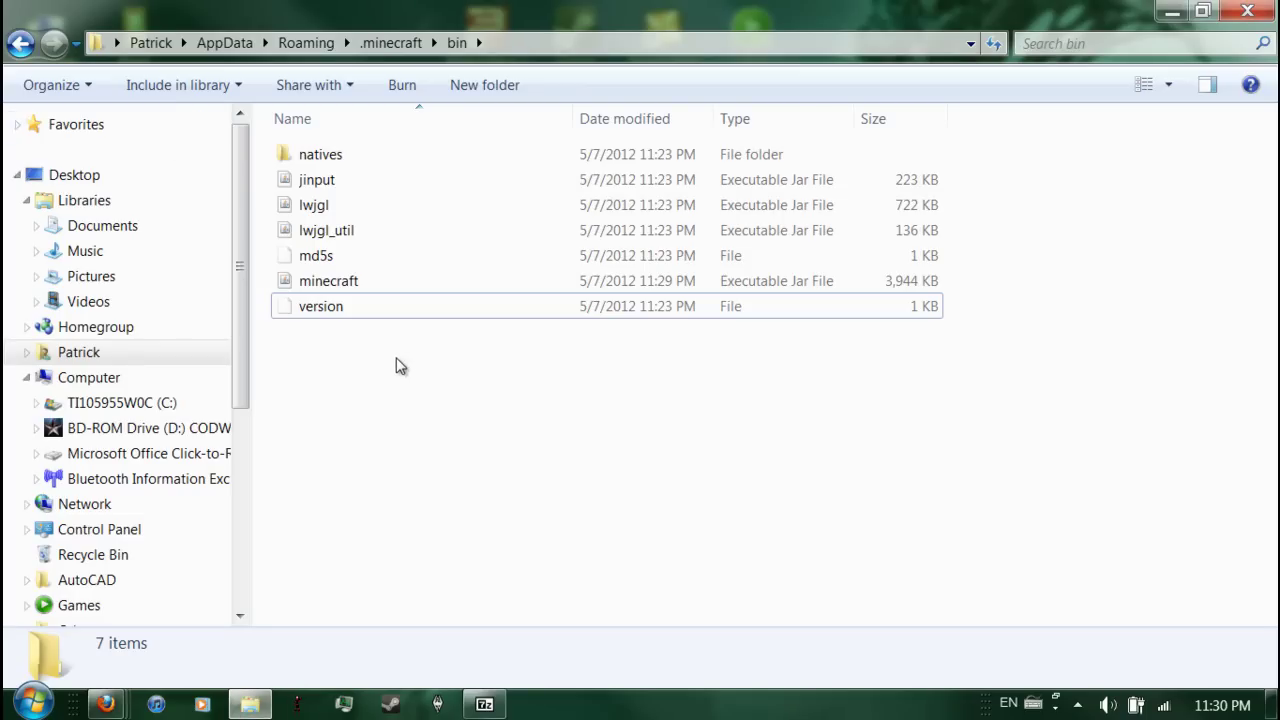
{"action": "left_click", "coordinate": [16, 39]}
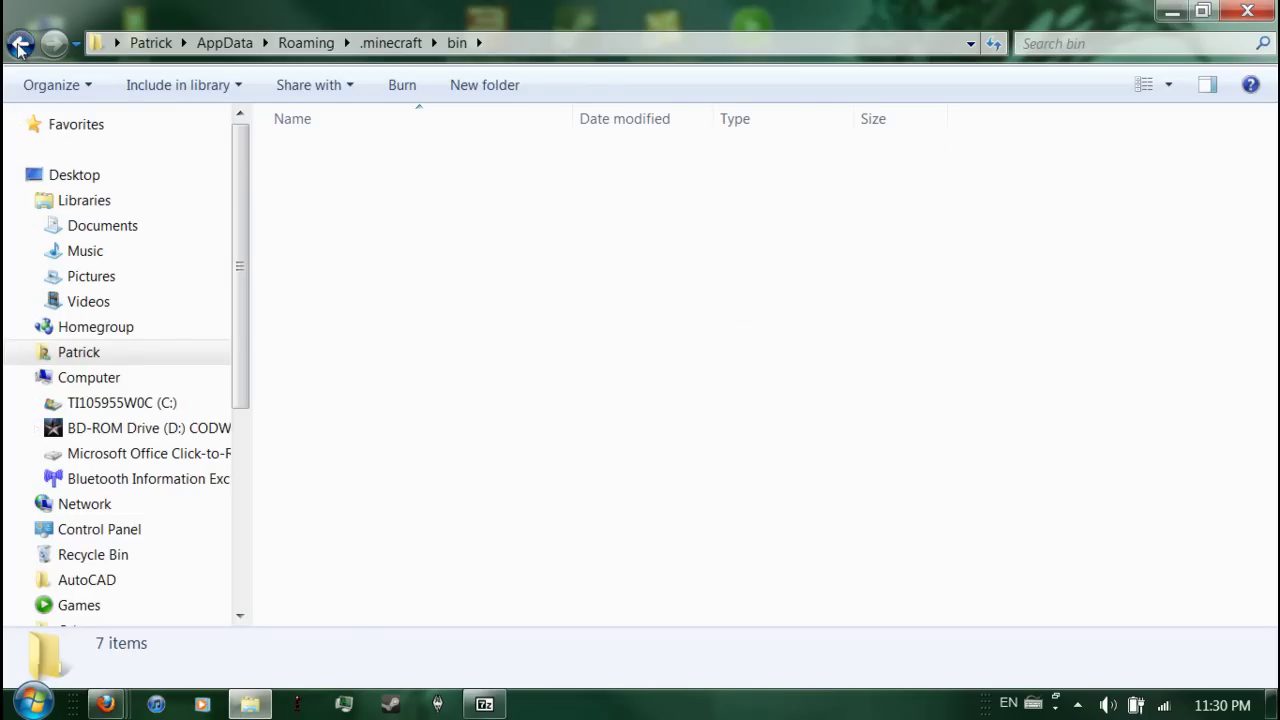
{"action": "left_click", "coordinate": [336, 210]}
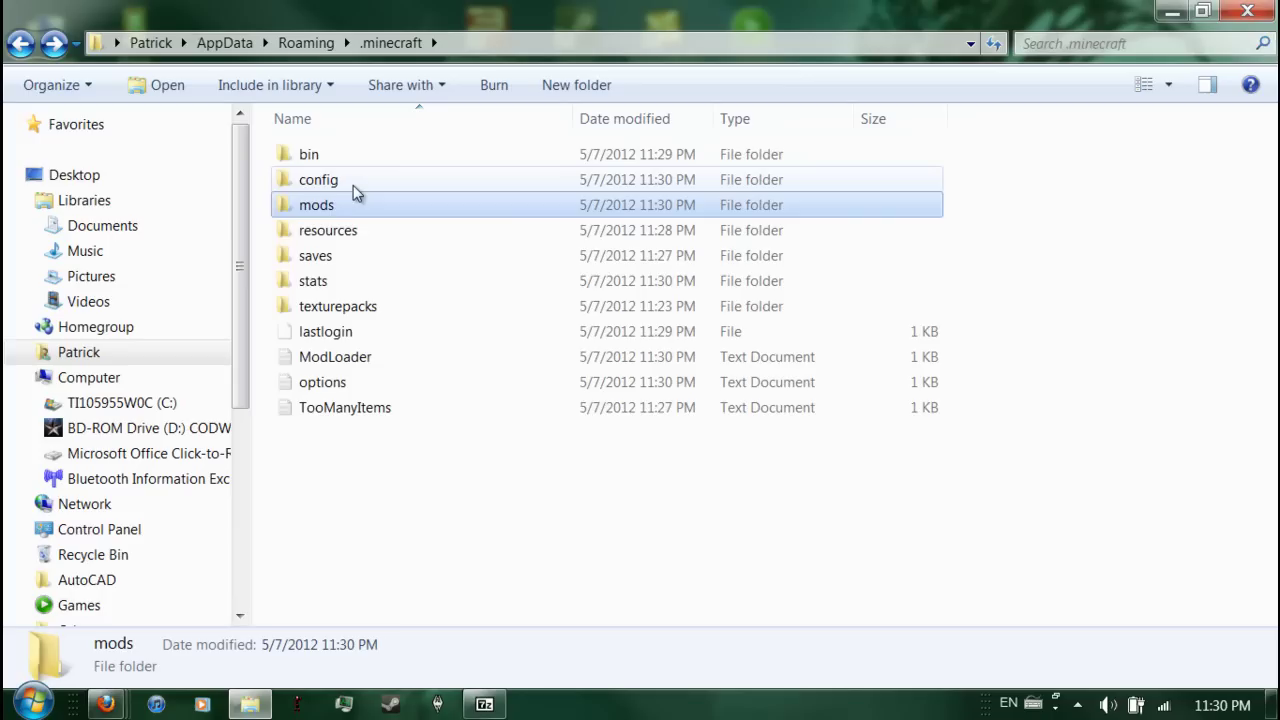
{"action": "key", "text": "F2"}
{"action": "double_click", "coordinate": [354, 183]}
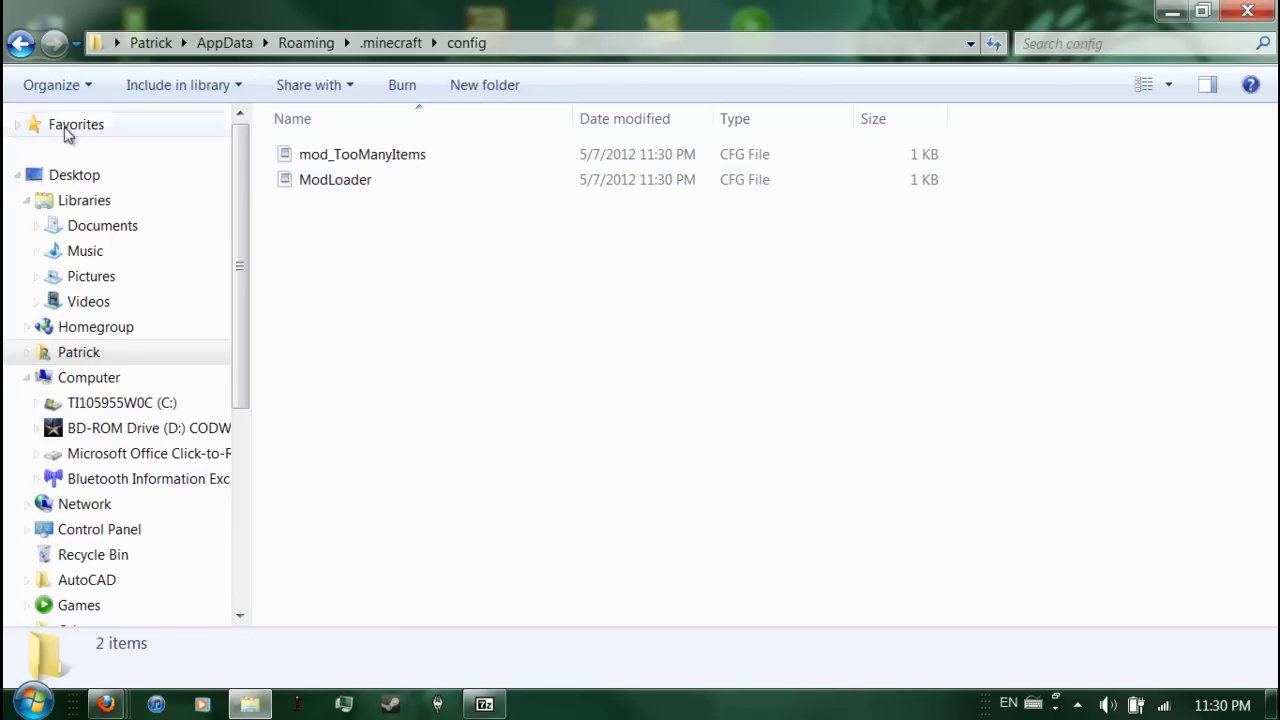
Step: Open ModLoader.cfg, undo an edit to mod_TooManyItems=on, and close it without saving
{"action": "double_click", "coordinate": [351, 186]}
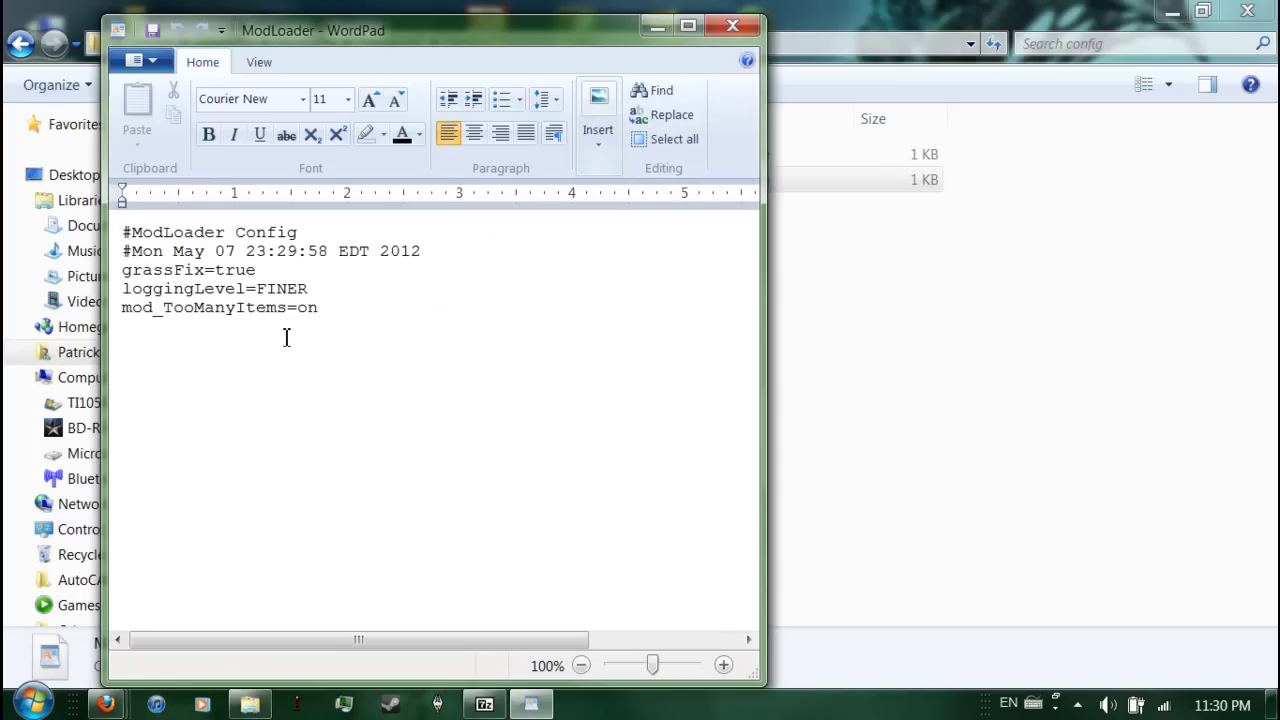
{"action": "mouse_move", "coordinate": [320, 308]}
{"action": "left_mouse_down"}
{"action": "mouse_move", "coordinate": [325, 318]}
{"action": "mouse_move", "coordinate": [297, 310]}
{"action": "left_mouse_up"}
{"action": "type", "text": "off"}
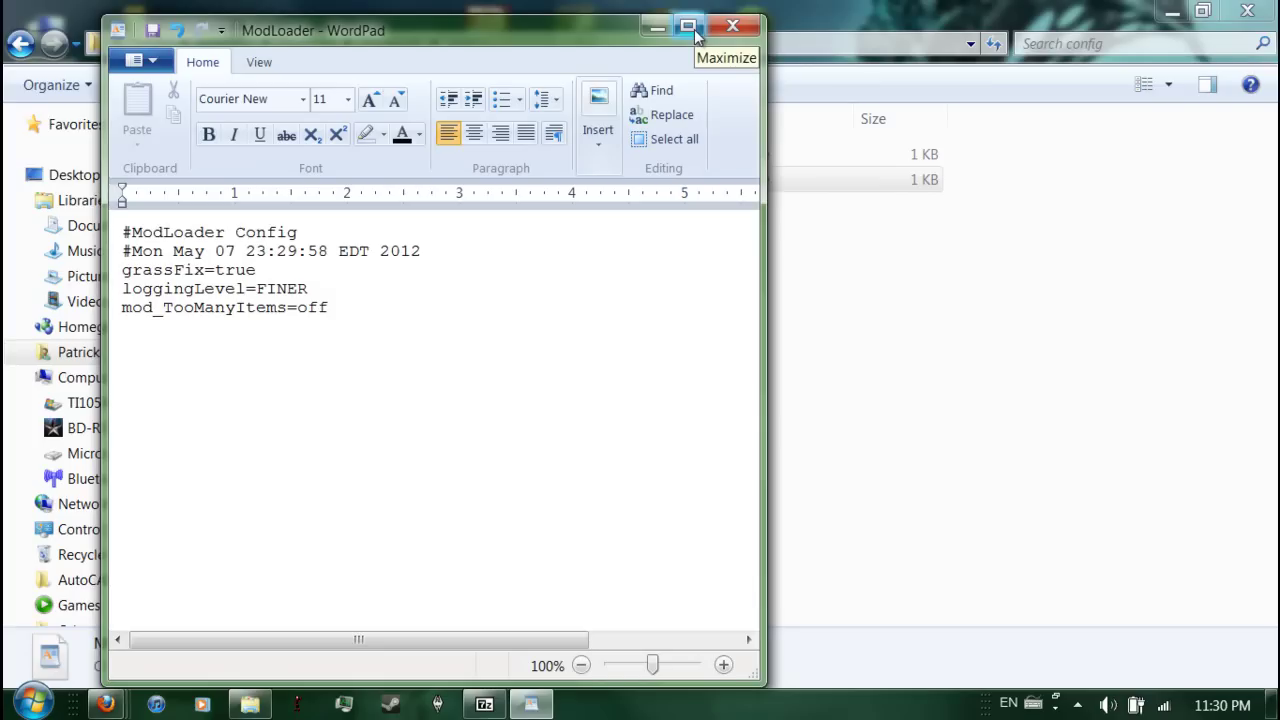
{"action": "key", "text": "ctrl+z"}
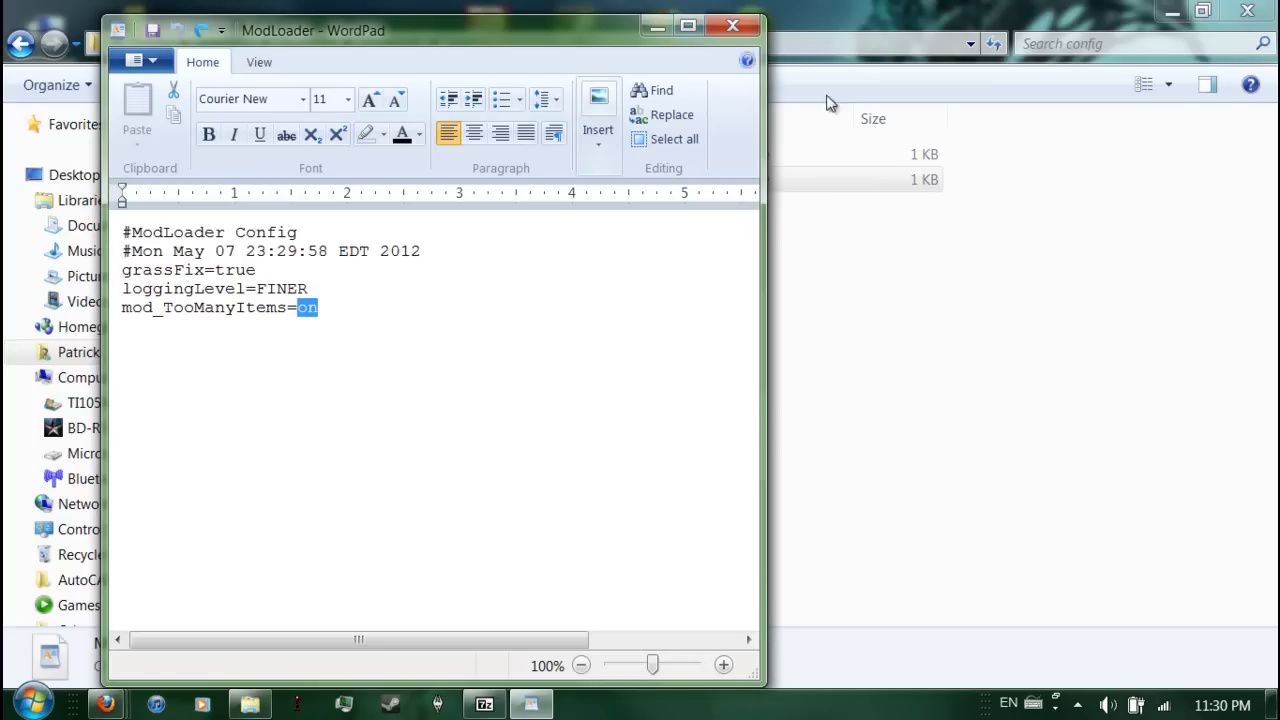
{"action": "left_click", "coordinate": [619, 340]}
{"action": "left_click", "coordinate": [733, 22]}
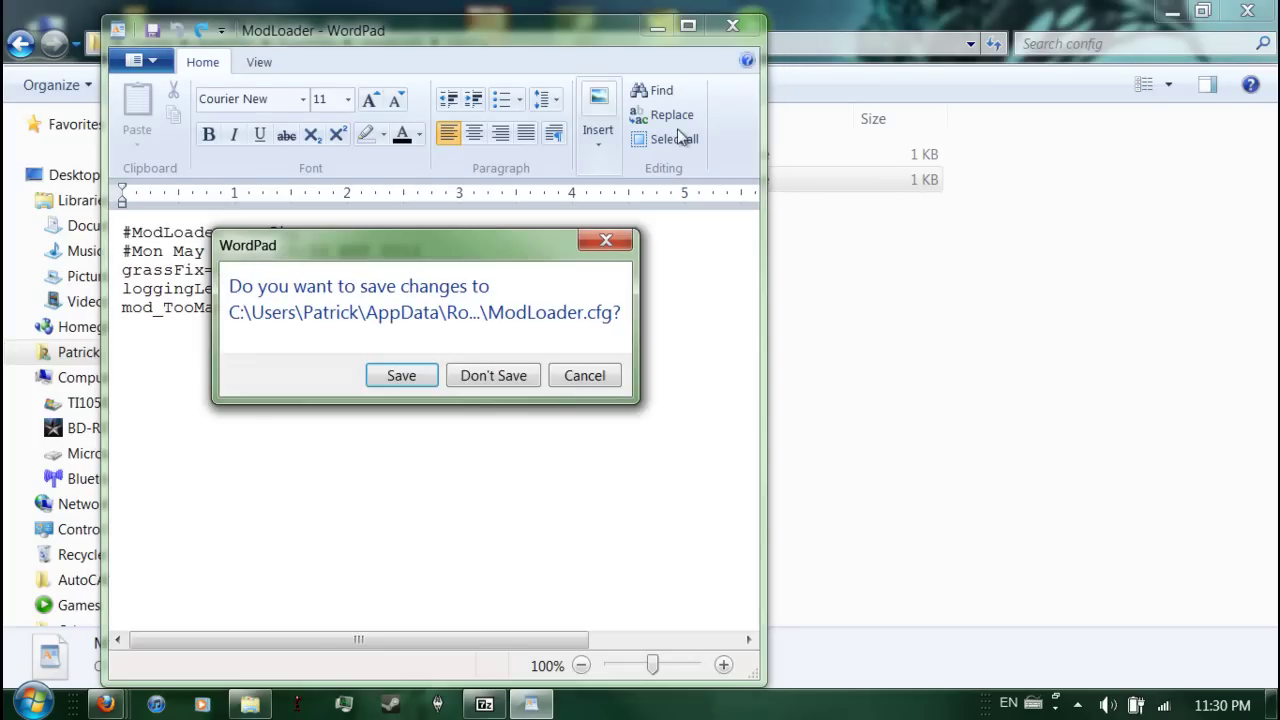
{"action": "left_click", "coordinate": [469, 377]}
Step: Open and close mod_TooManyItems.cfg, then go back to the .minecraft folder
{"action": "left_click", "coordinate": [789, 371]}
{"action": "left_click", "coordinate": [329, 160]}
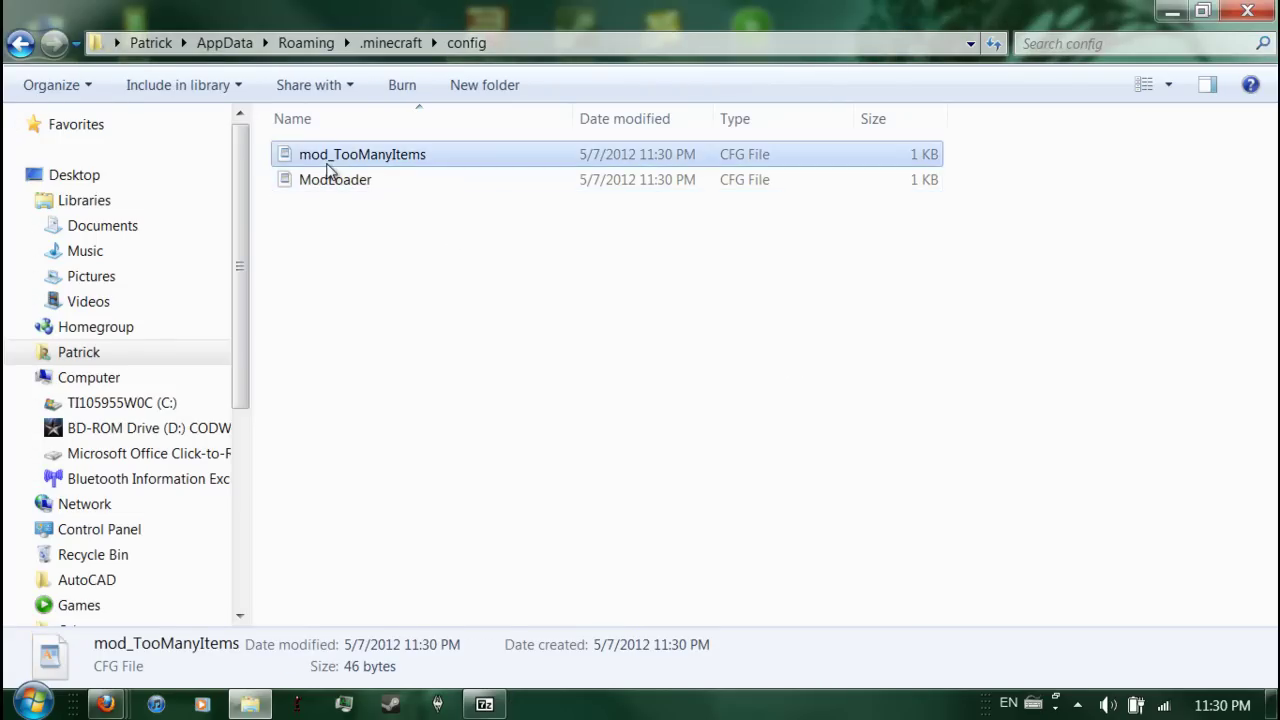
{"action": "double_click", "coordinate": [329, 170]}
{"action": "key", "text": "alt+F4"}
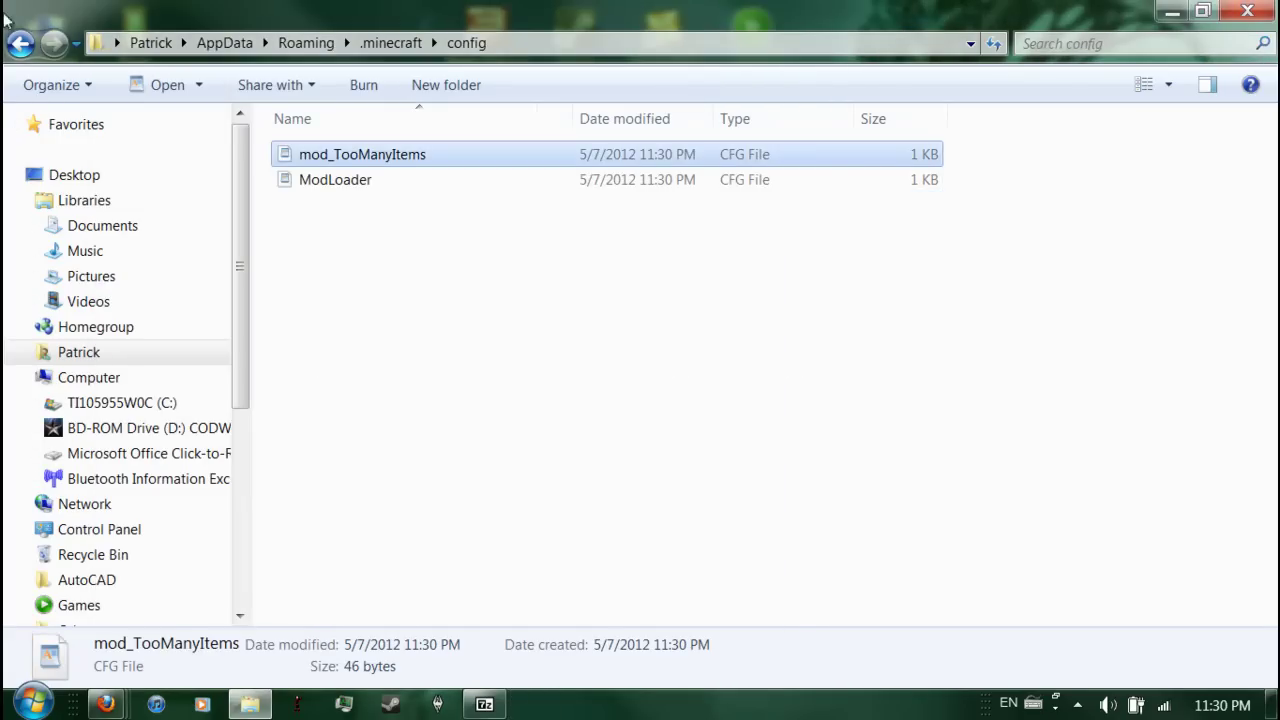
{"action": "left_click", "coordinate": [20, 43]}
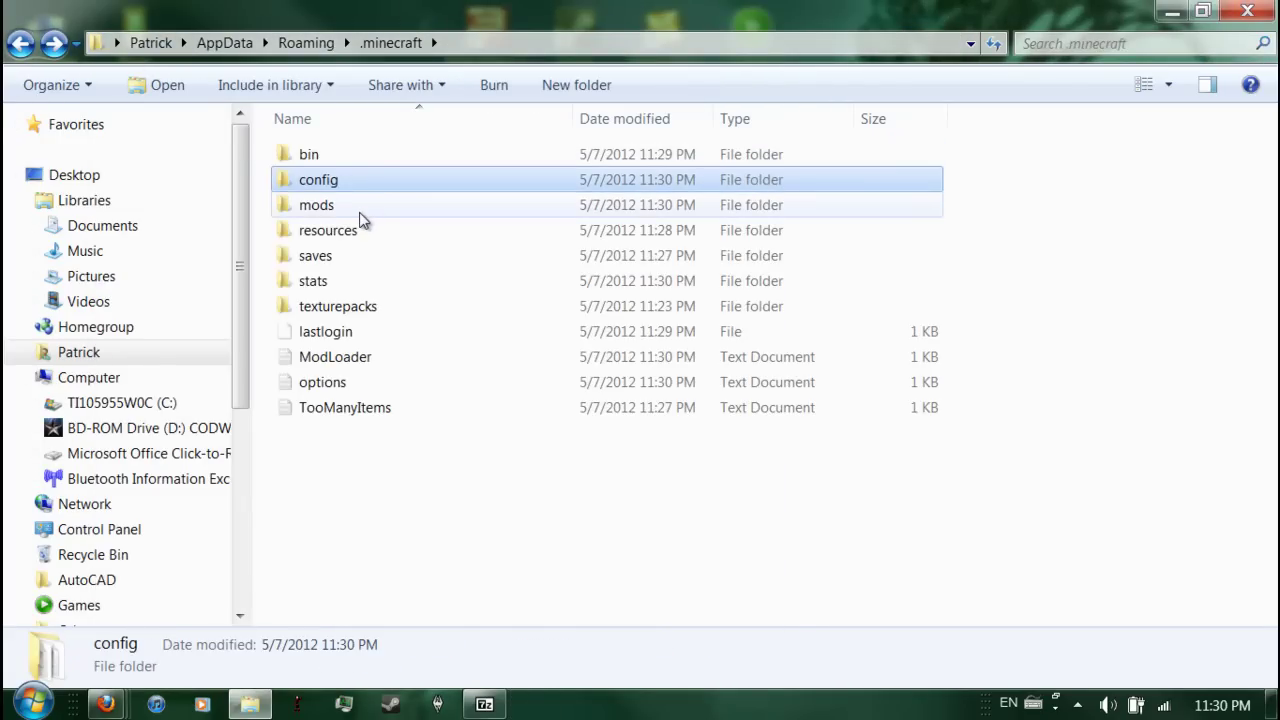
{"action": "left_click", "coordinate": [421, 476]}
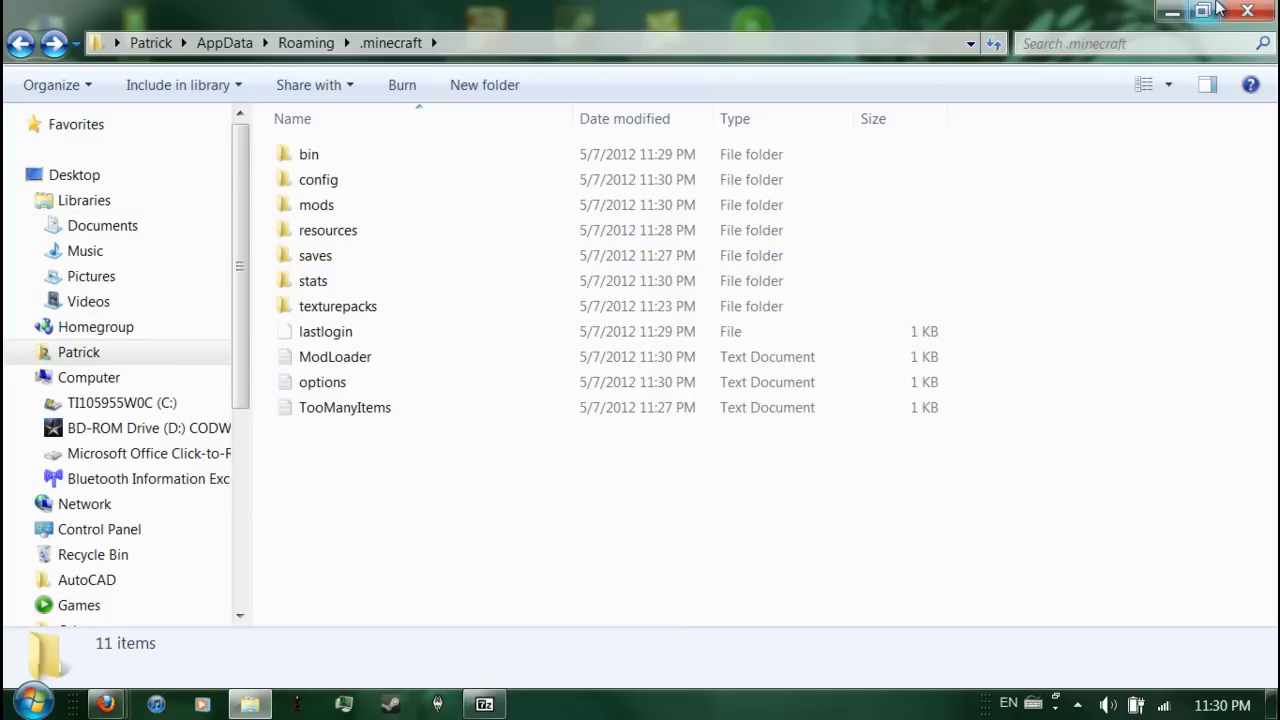
Step: Review the ModLoader log in Notepad, close it, and minimize Explorer to show the desktop
{"action": "double_click", "coordinate": [420, 356]}
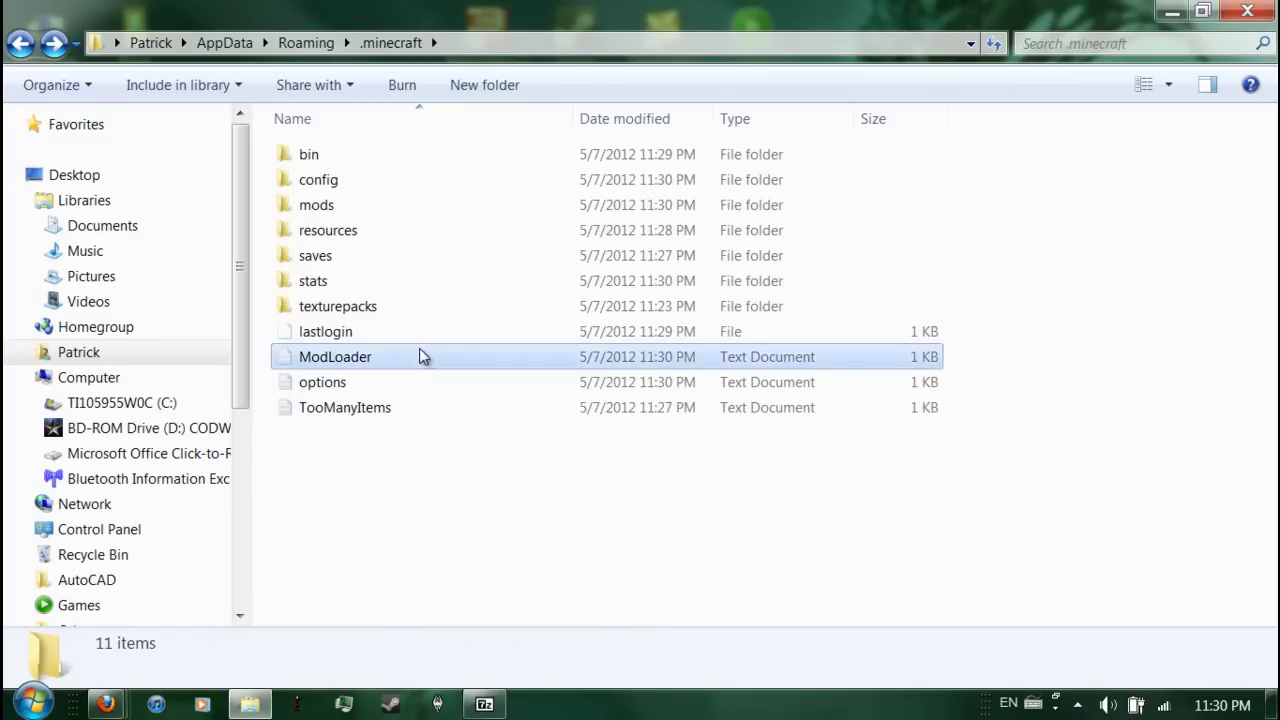
{"action": "key", "text": "ctrl+a"}
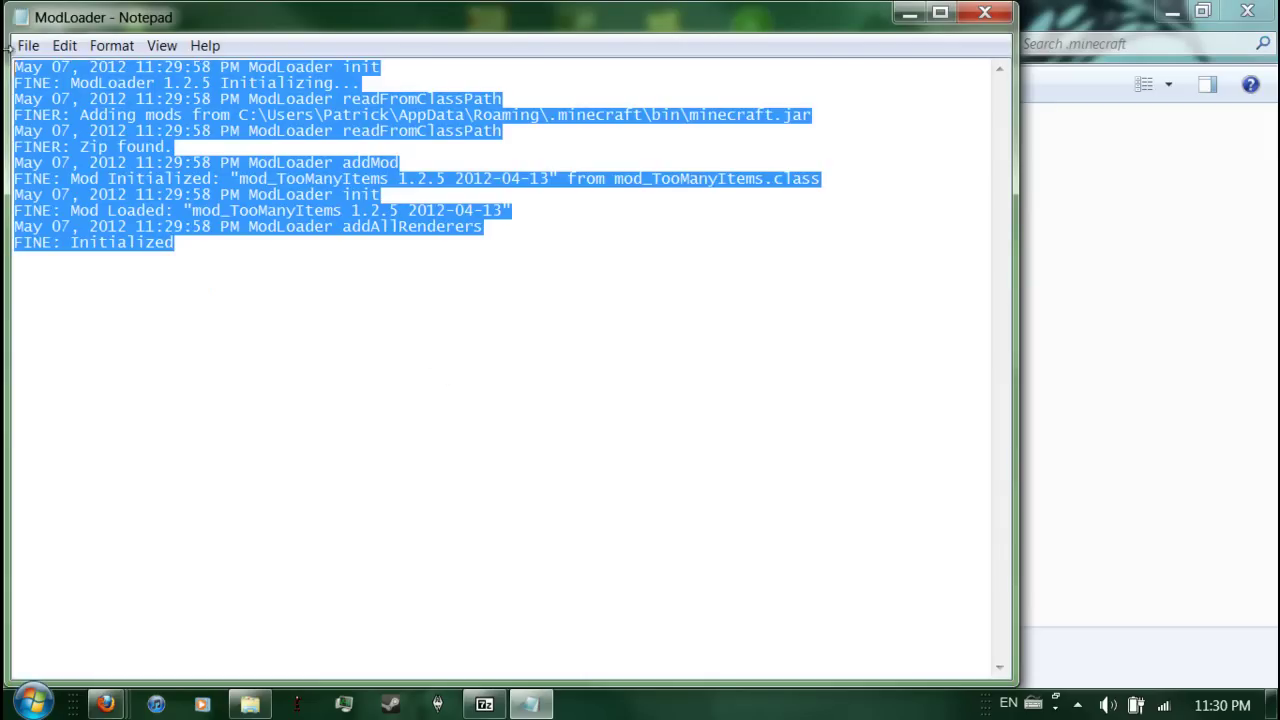
{"action": "key", "text": "Right"}
{"action": "left_click", "coordinate": [1002, 8]}
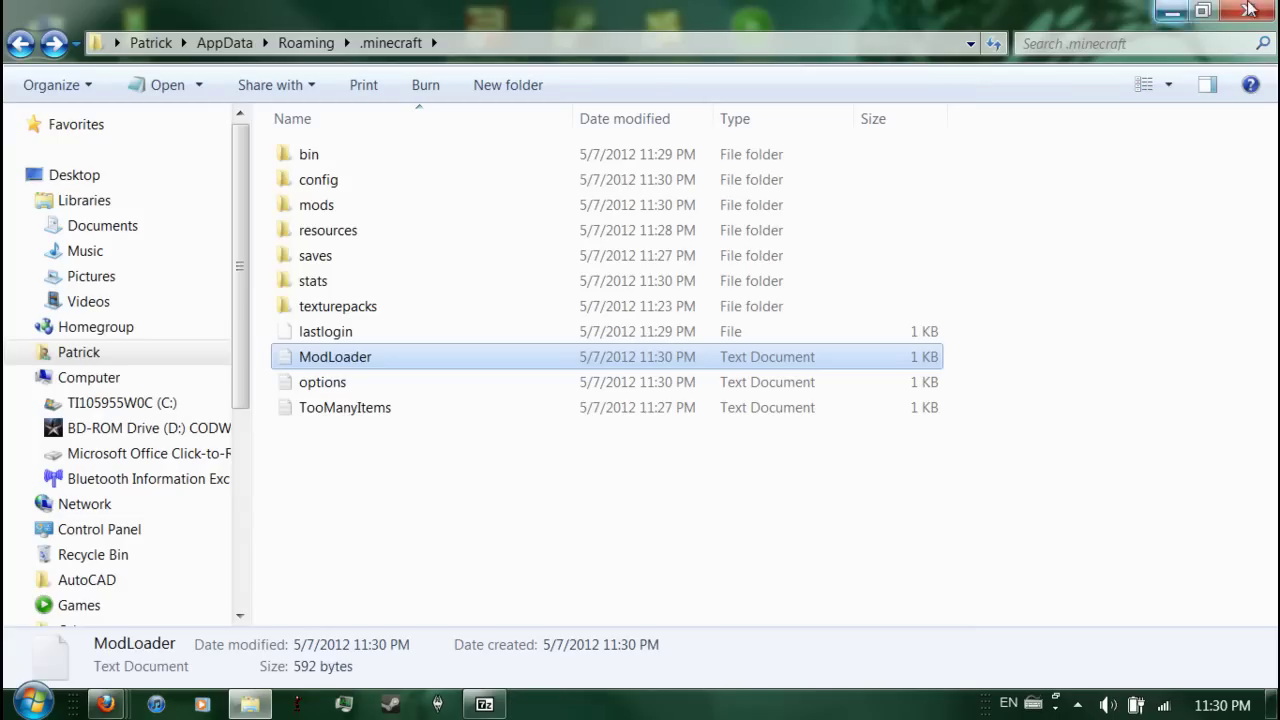
{"action": "left_click", "coordinate": [894, 471]}
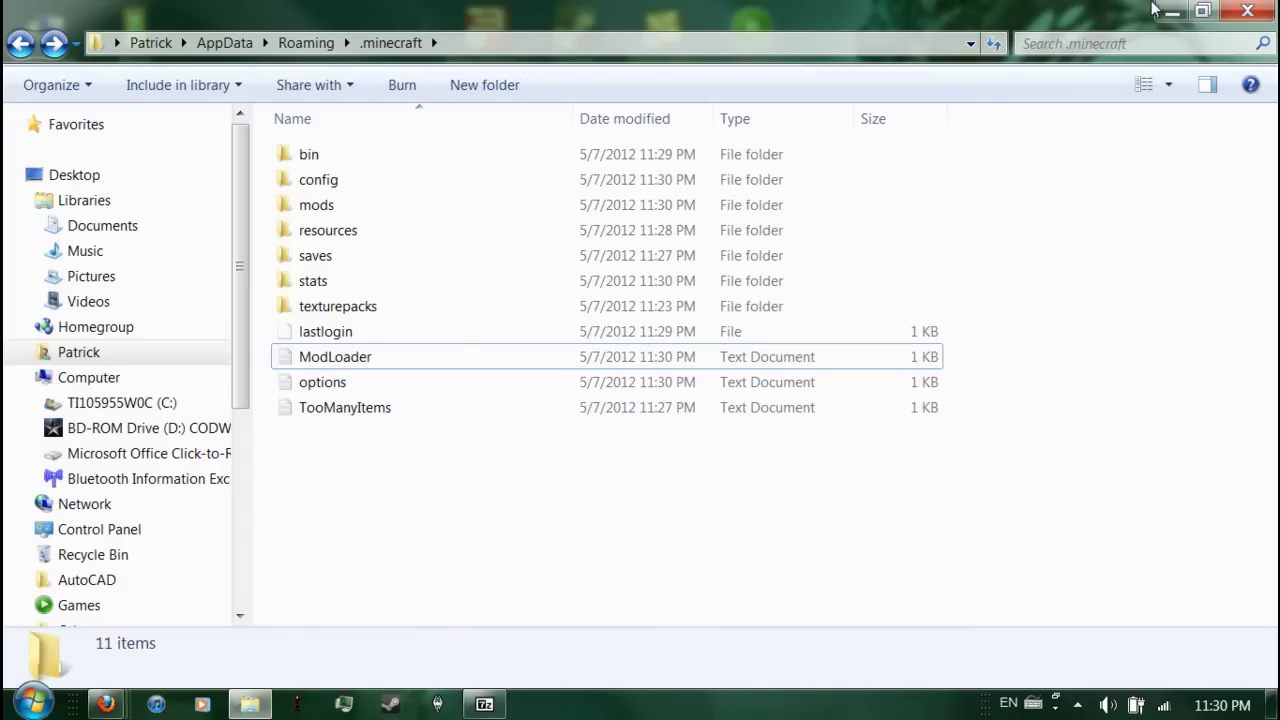
{"action": "left_click", "coordinate": [1172, 10]}
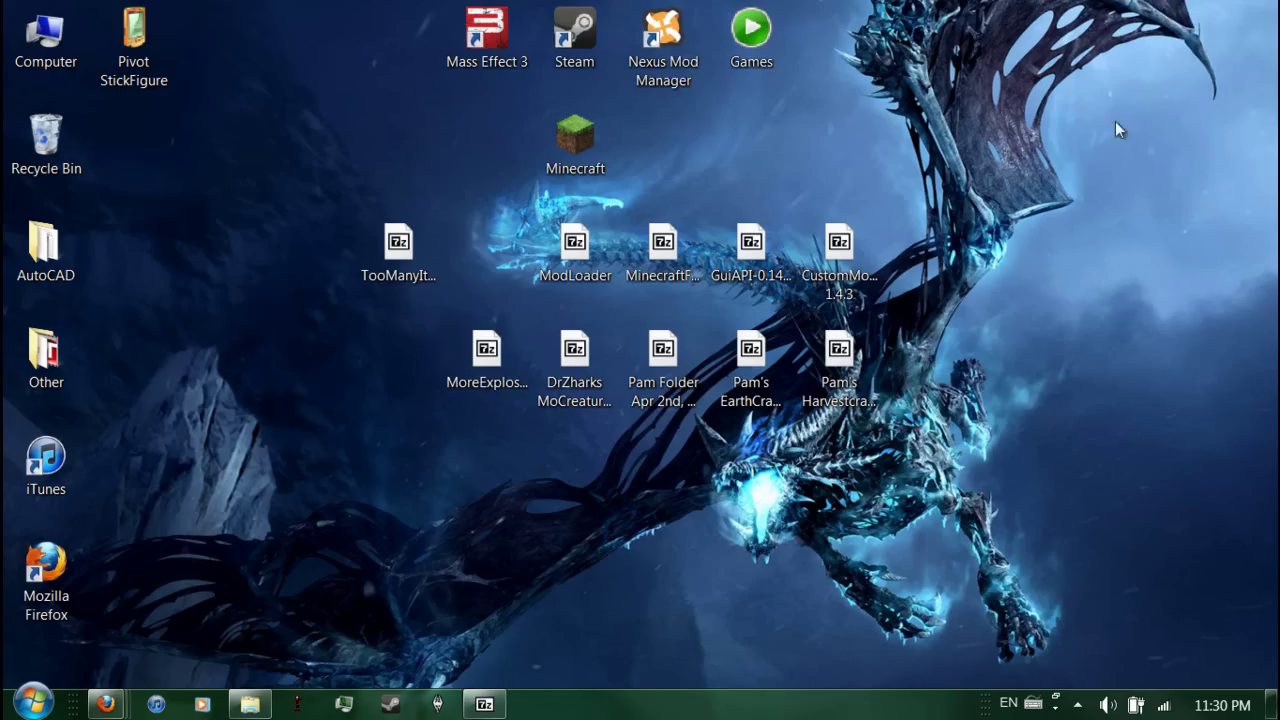
Step: Open the MinecraftForge-3.1.3.105-Client zip and copy all 169 files into minecraft.jar
{"action": "left_click", "coordinate": [484, 704]}
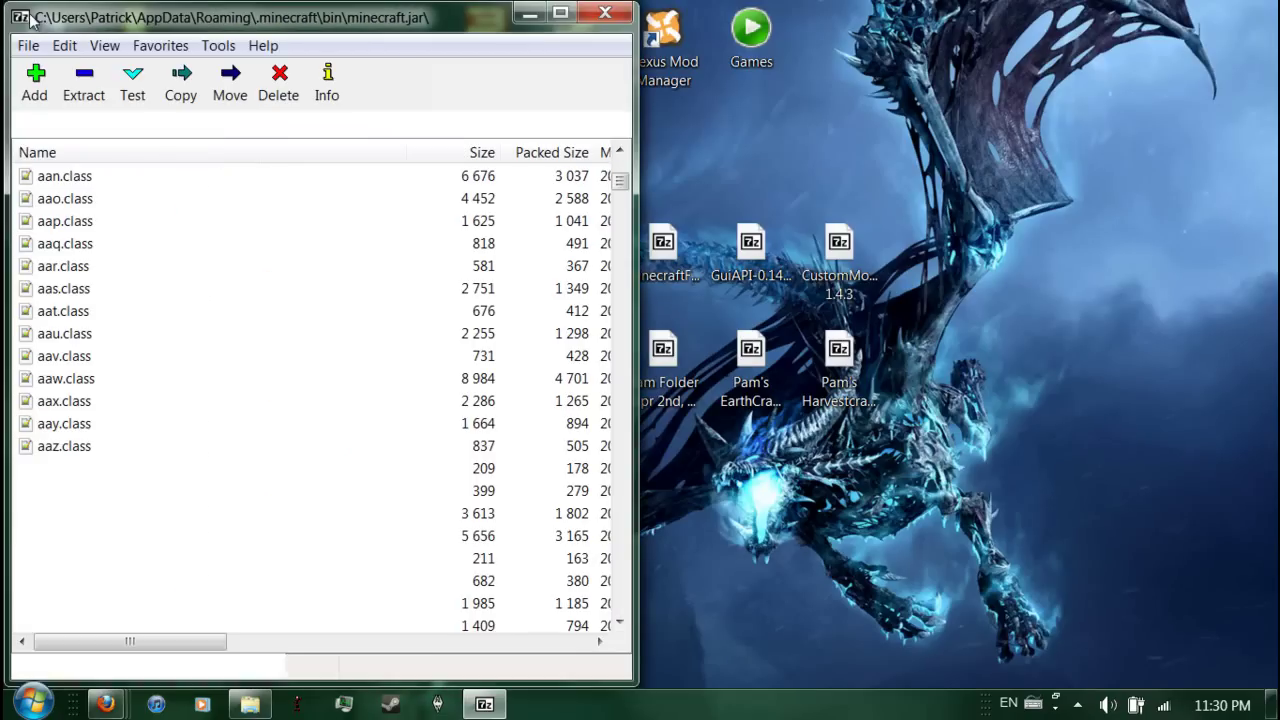
{"action": "double_click", "coordinate": [666, 248]}
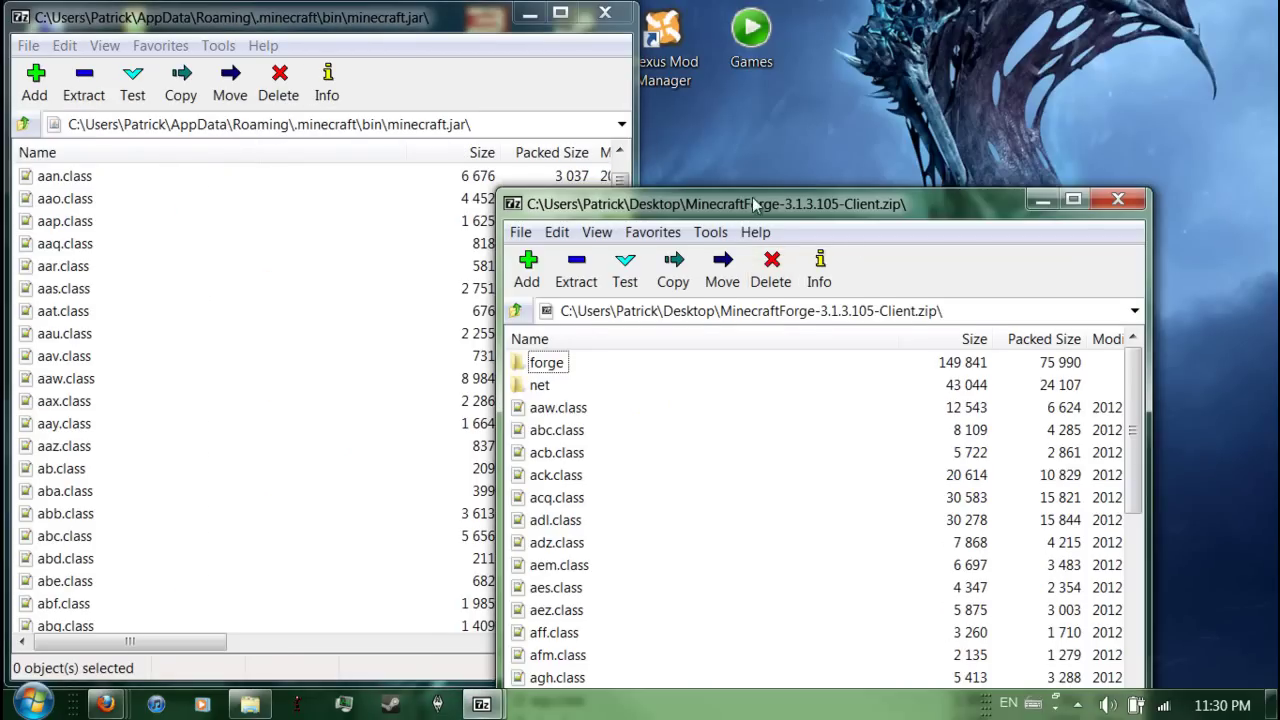
{"action": "left_click_drag", "start_coordinate": [755, 204], "coordinate": [903, 36]}
{"action": "key", "text": "ctrl+a"}
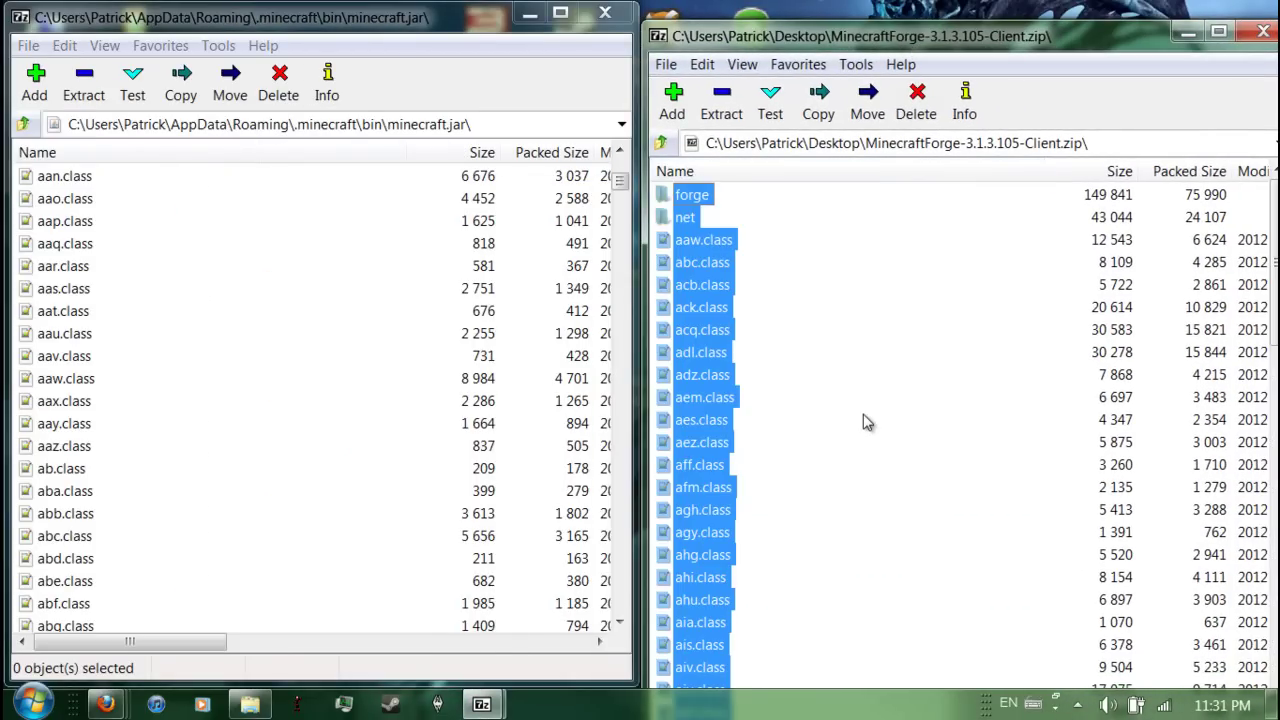
{"action": "left_click_drag", "start_coordinate": [703, 446], "coordinate": [129, 443]}
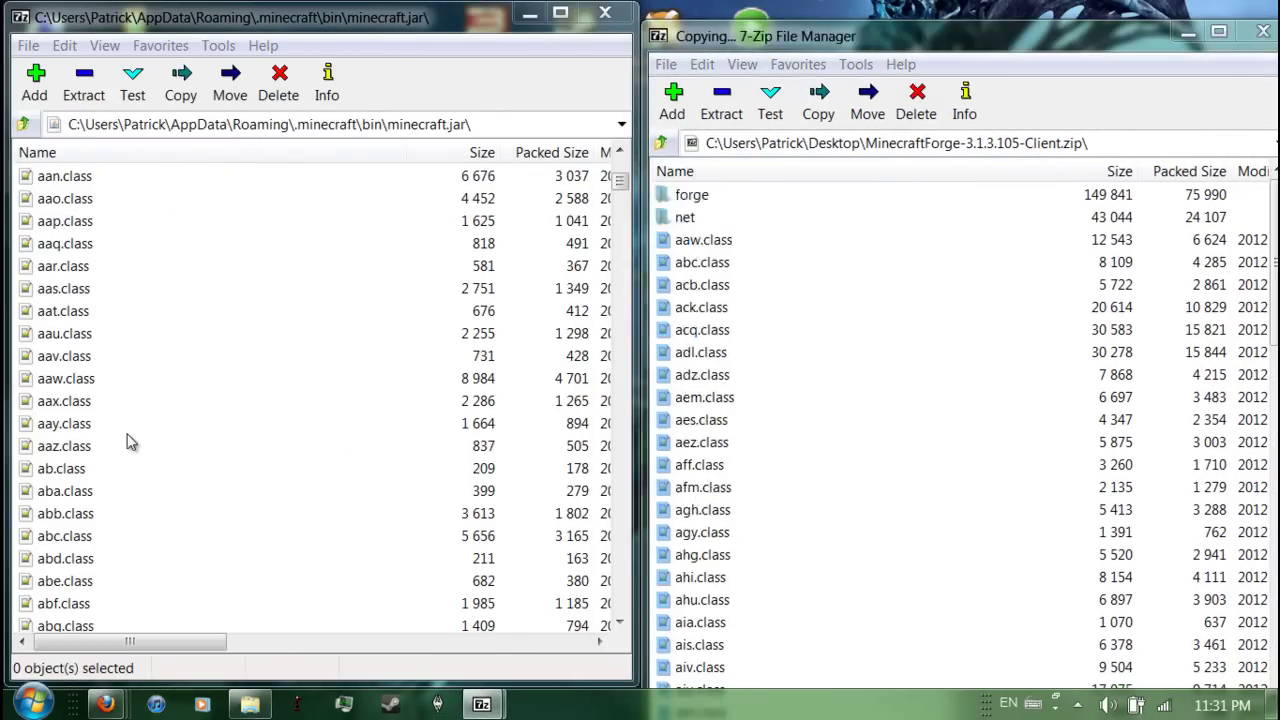
{"action": "left_click", "coordinate": [652, 446]}
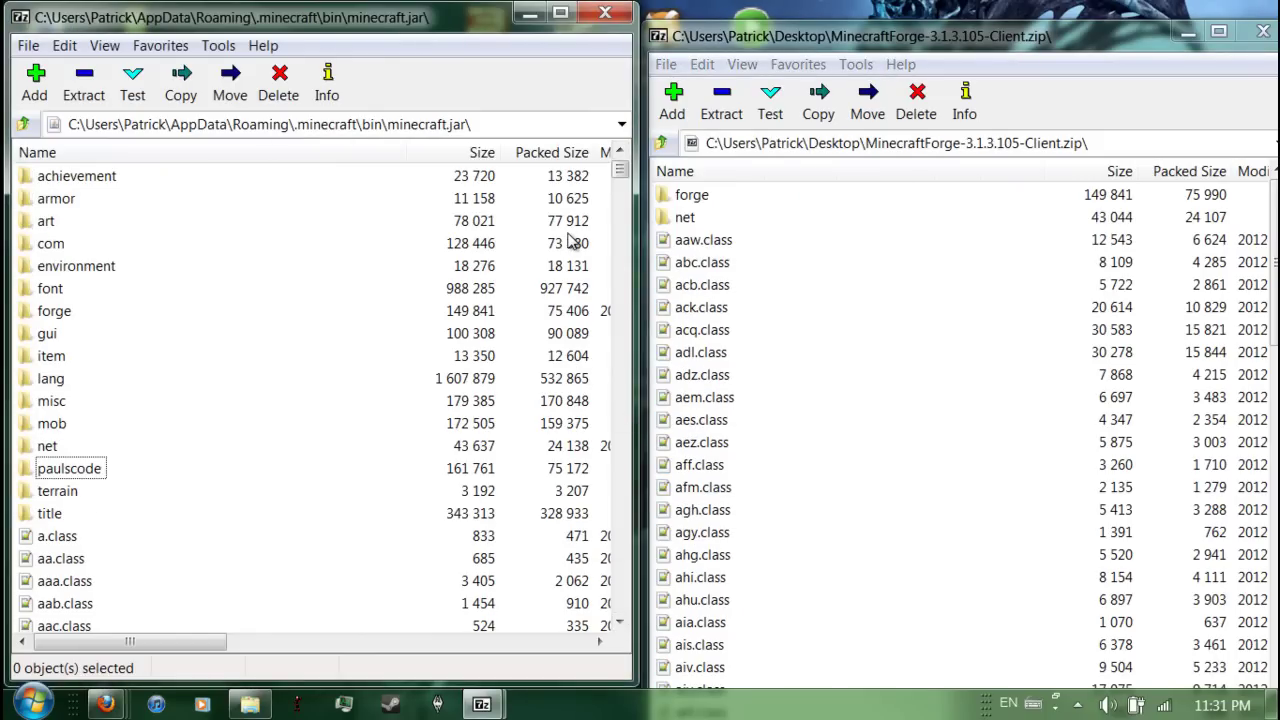
{"action": "left_click_drag", "start_coordinate": [908, 42], "coordinate": [962, 6]}
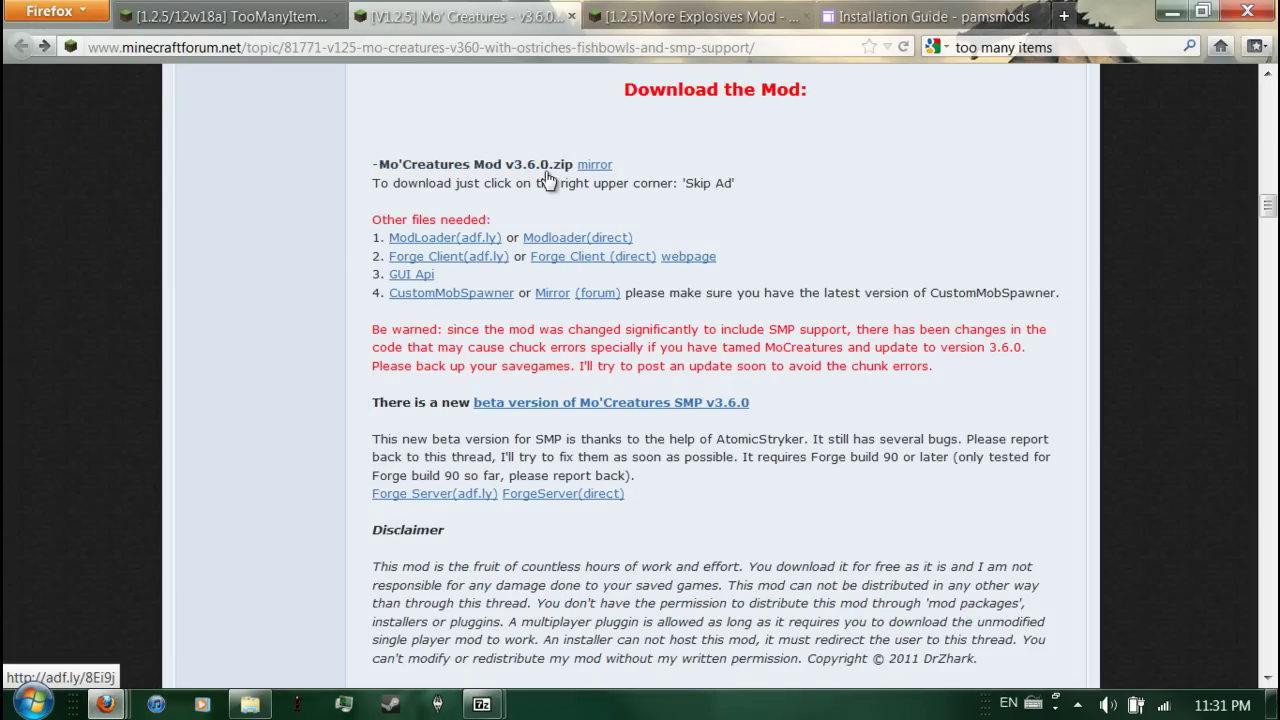
Step: Minimize Firefox after reviewing the Mo'Creatures 'Other files needed' list
{"action": "left_click", "coordinate": [1172, 11]}
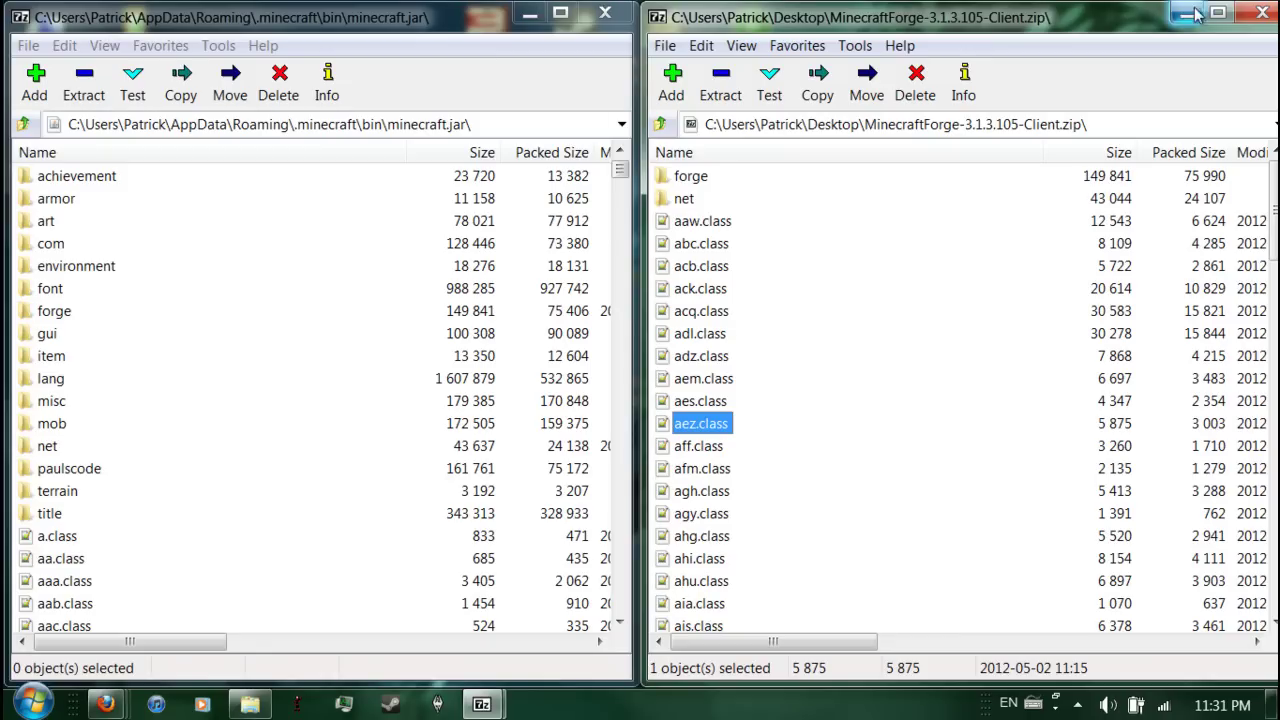
Step: Close the Forge archive and open the GuiAPI-0.14.2-1.2.5 zip at full screen height
{"action": "left_click", "coordinate": [1262, 11]}
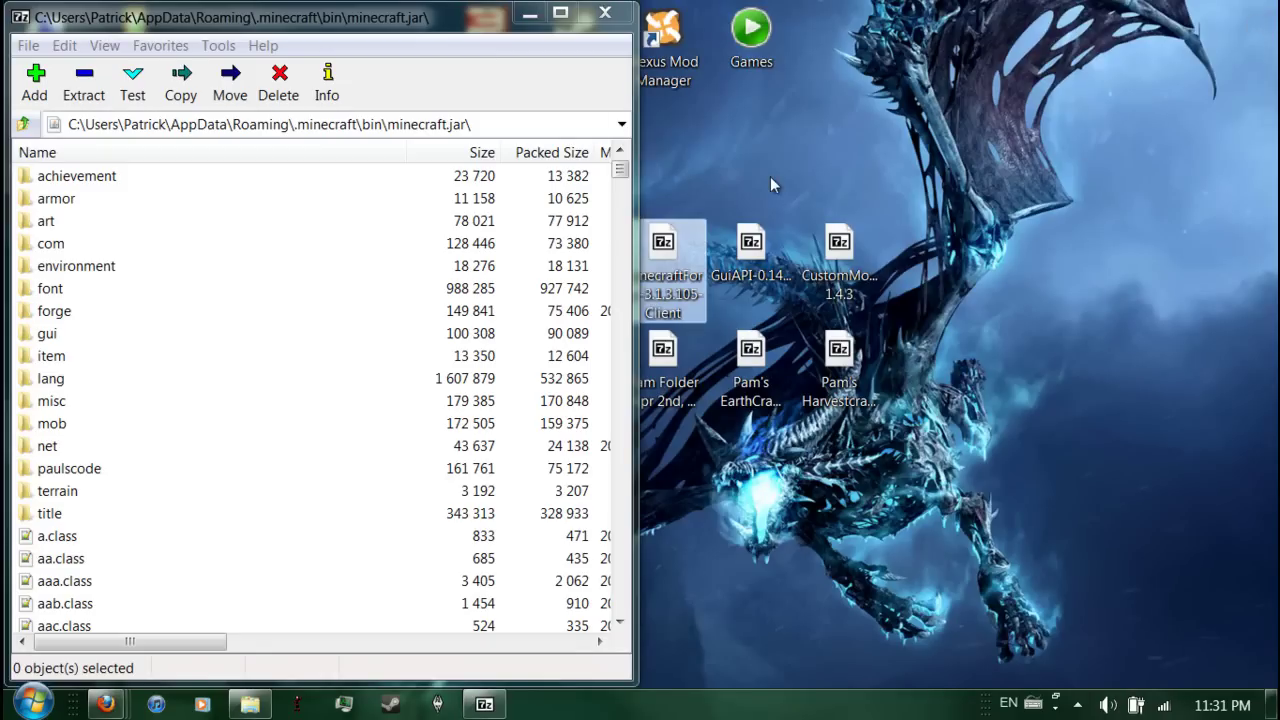
{"action": "left_click", "coordinate": [751, 250]}
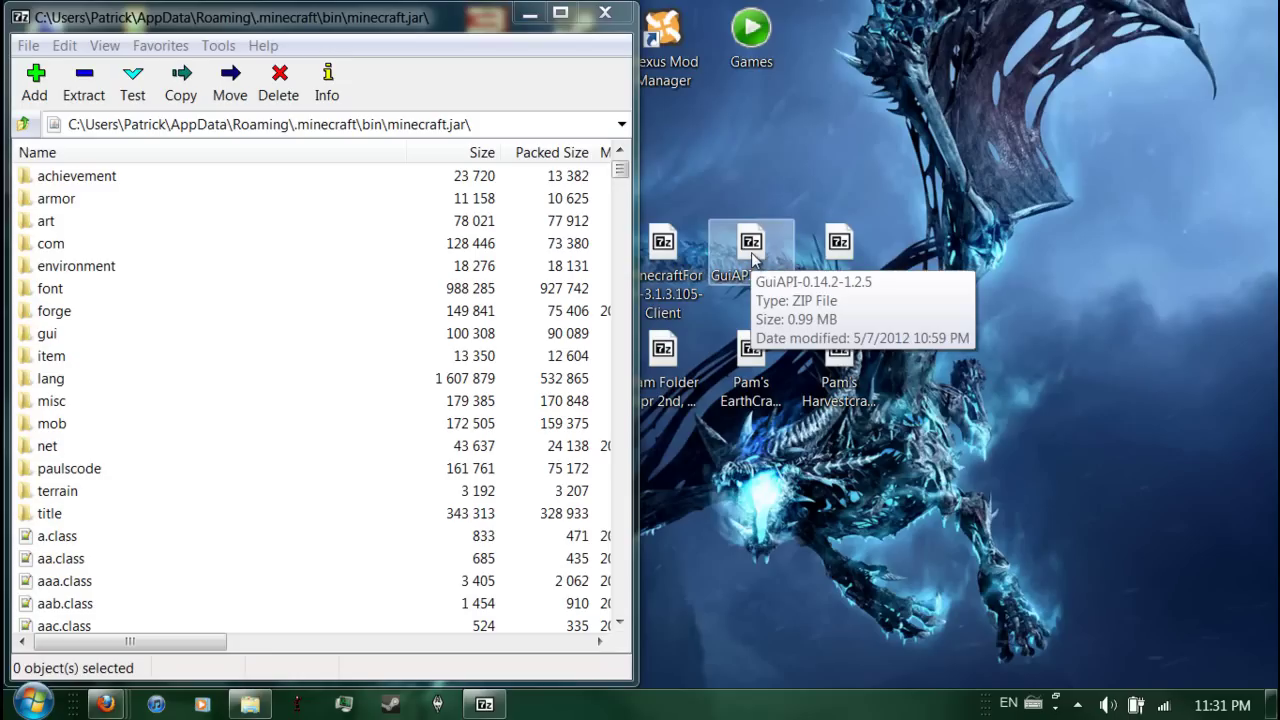
{"action": "double_click", "coordinate": [751, 252]}
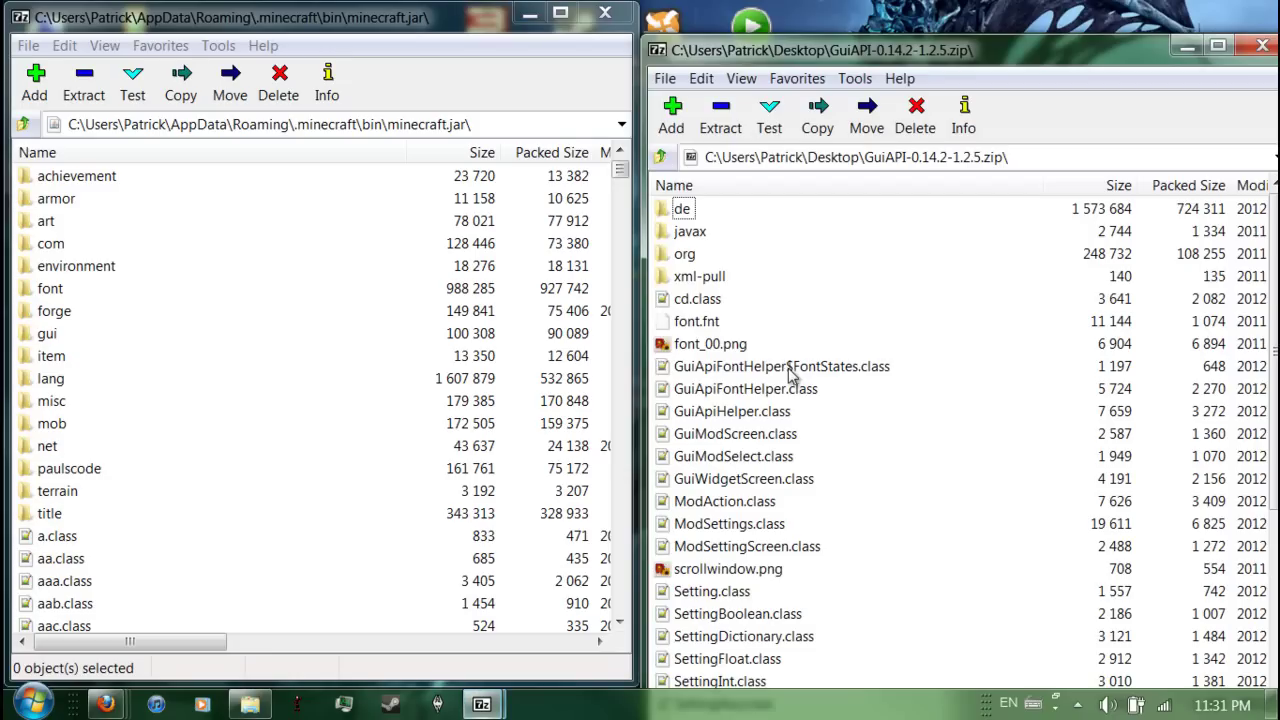
{"action": "double_click", "coordinate": [925, 38]}
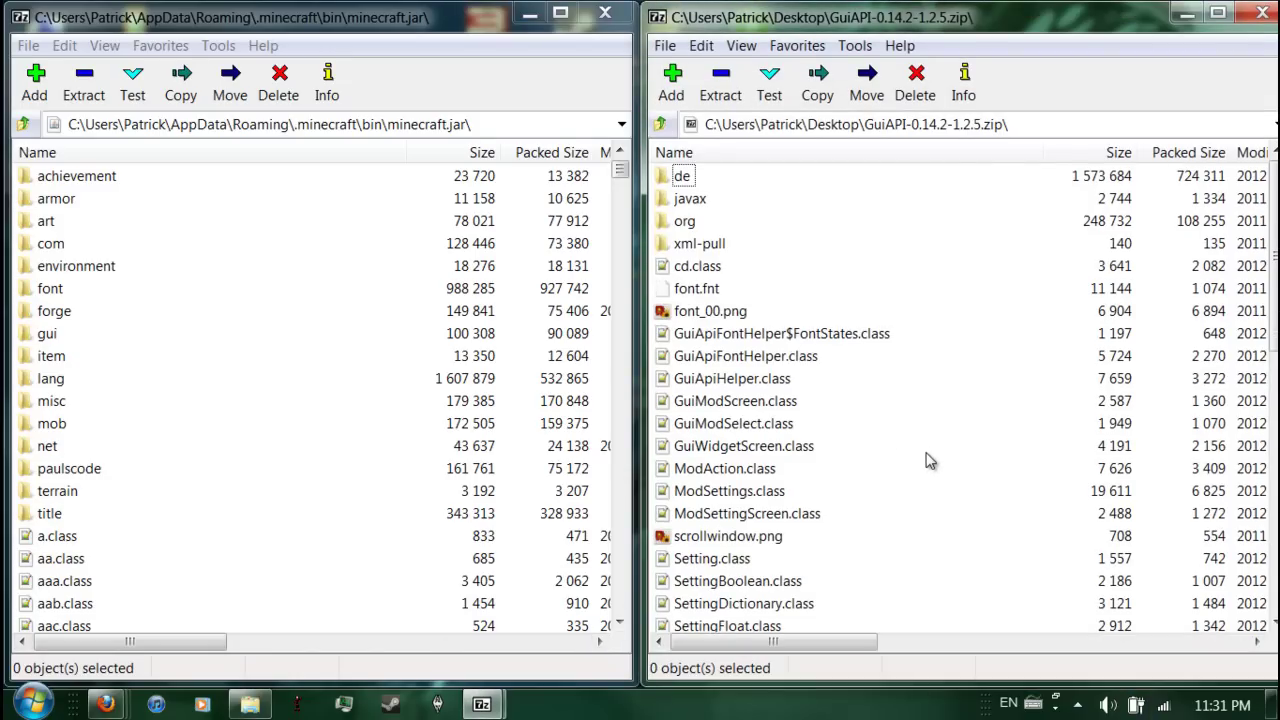
Step: Copy all 47 GuiAPI items into minecraft.jar, then close the GuiAPI archive
{"action": "key", "text": "ctrl+a"}
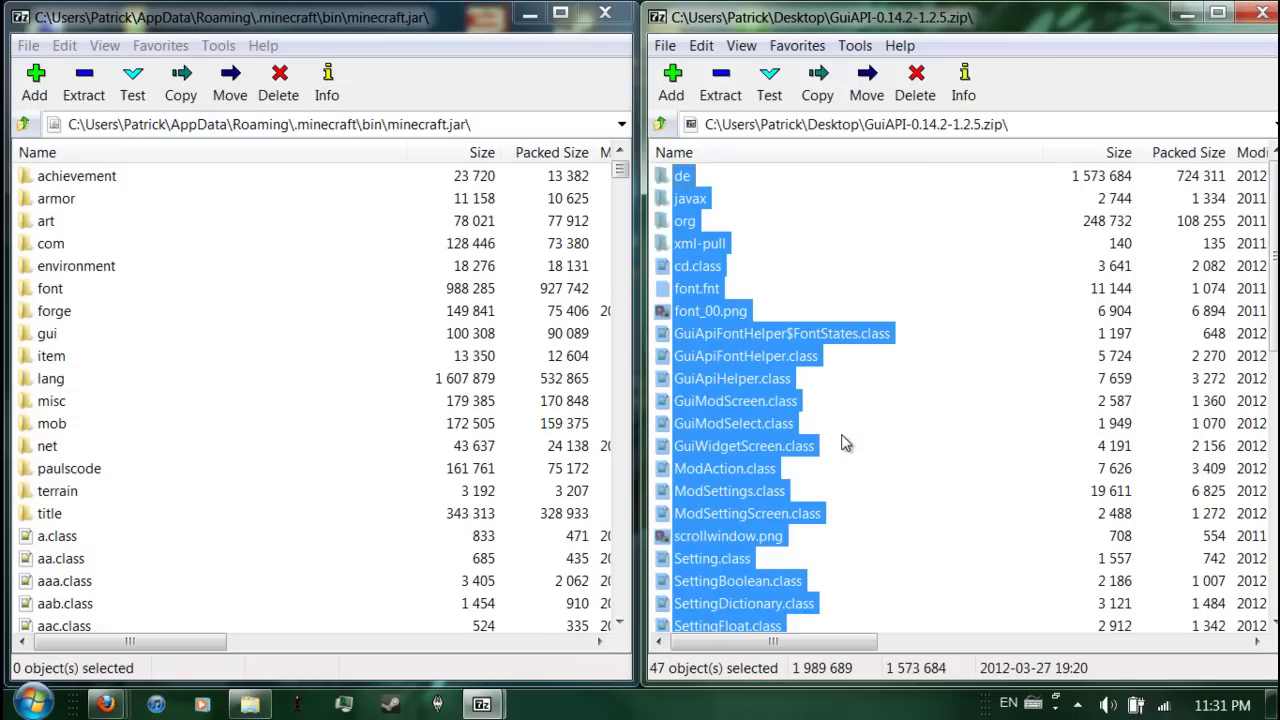
{"action": "right_click", "coordinate": [910, 438]}
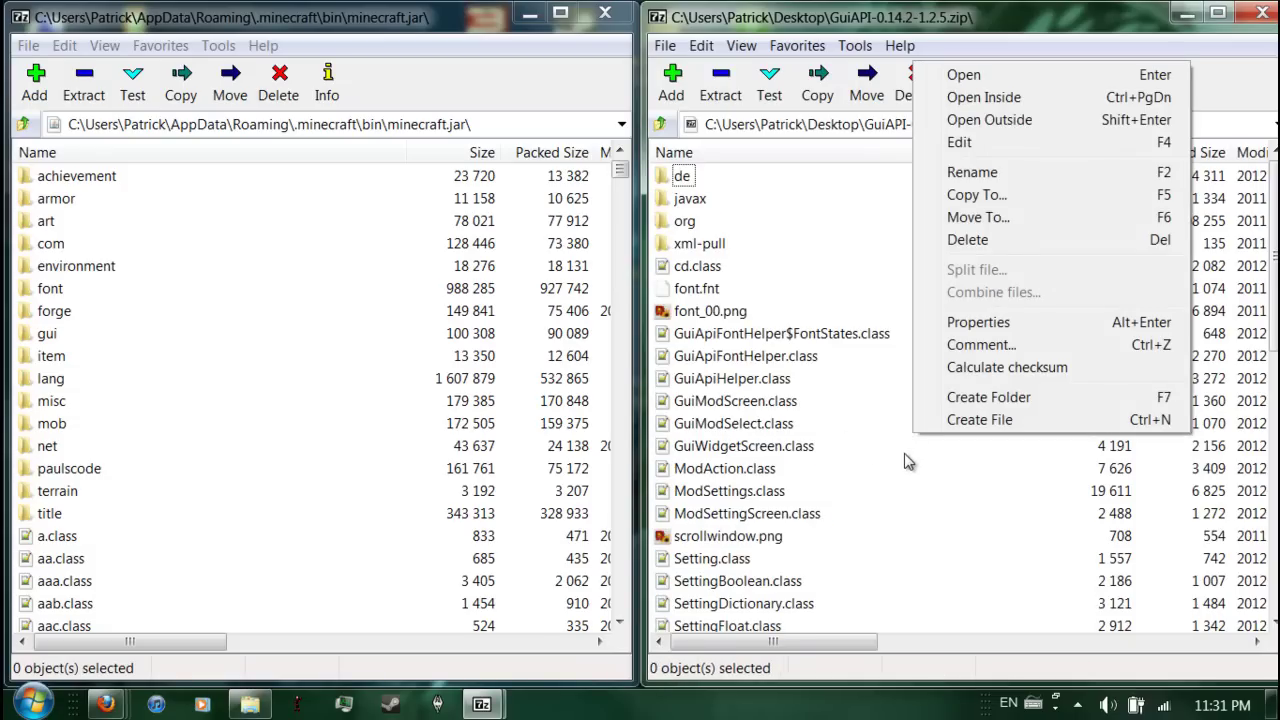
{"action": "left_click", "coordinate": [903, 453]}
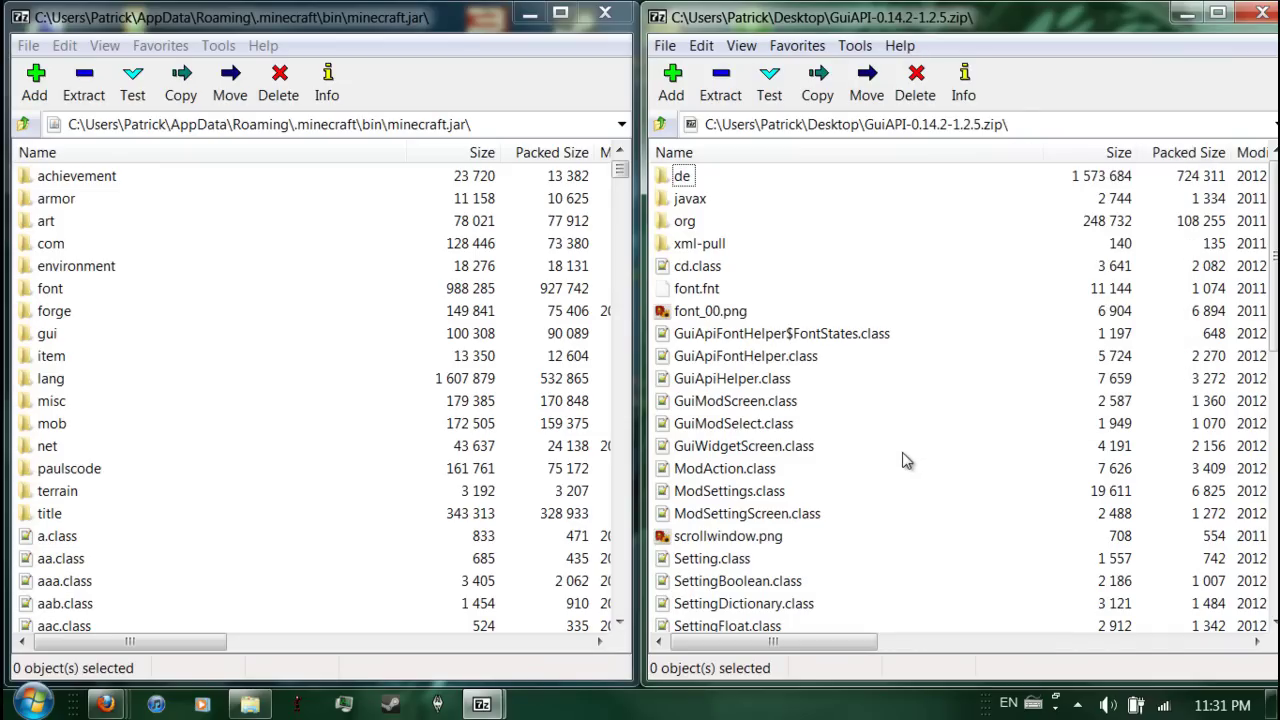
{"action": "key", "text": "ctrl+a"}
{"action": "left_click_drag", "start_coordinate": [752, 392], "coordinate": [205, 434]}
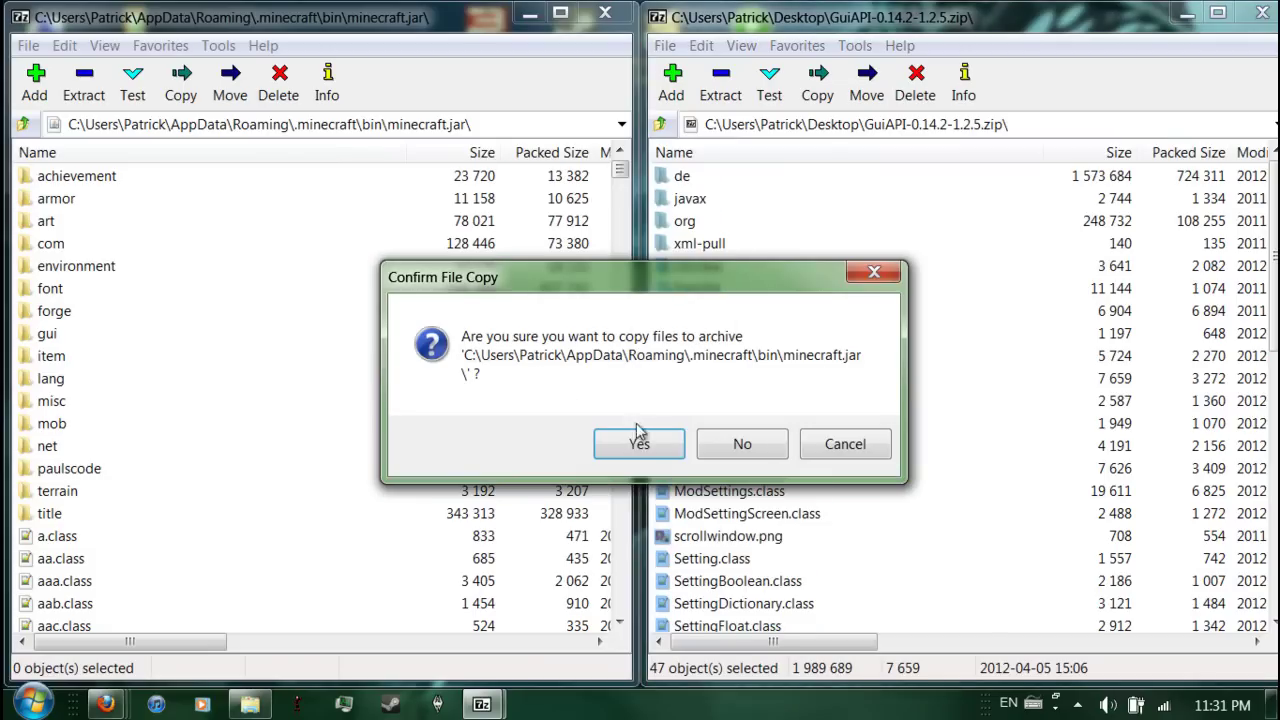
{"action": "left_click", "coordinate": [645, 445]}
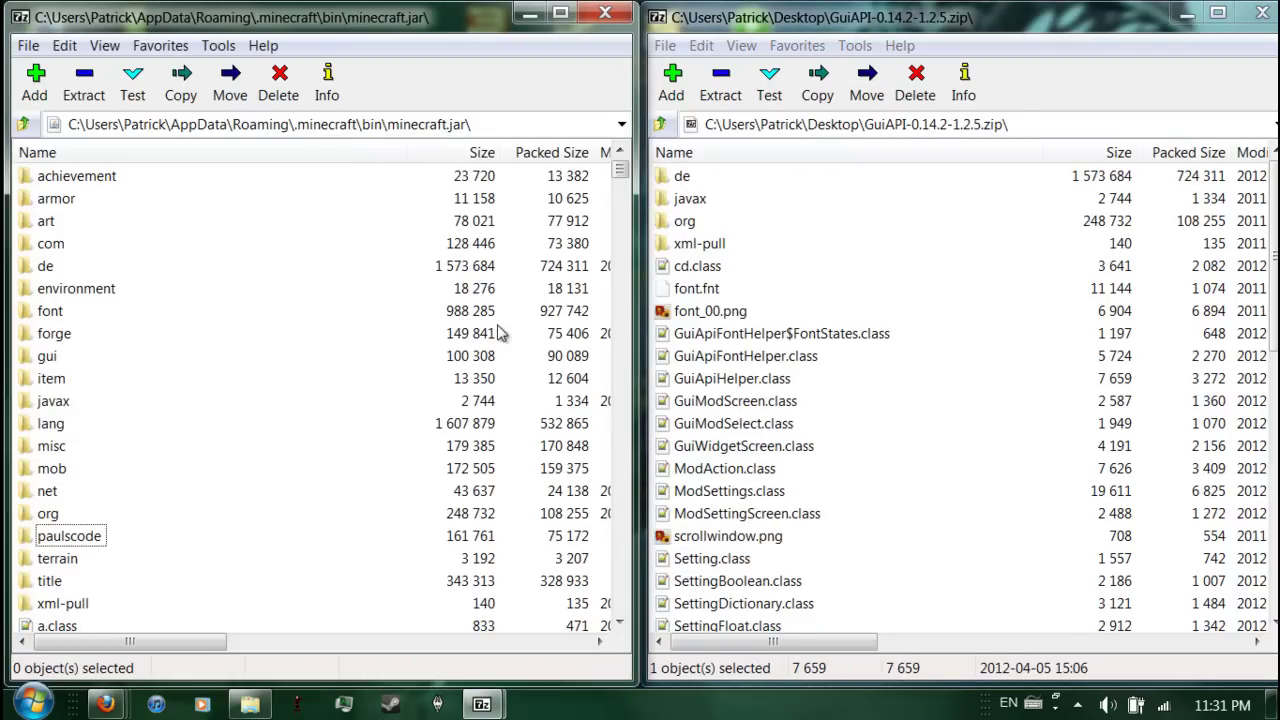
{"action": "left_click", "coordinate": [1018, 18]}
{"action": "left_click", "coordinate": [1259, 13]}
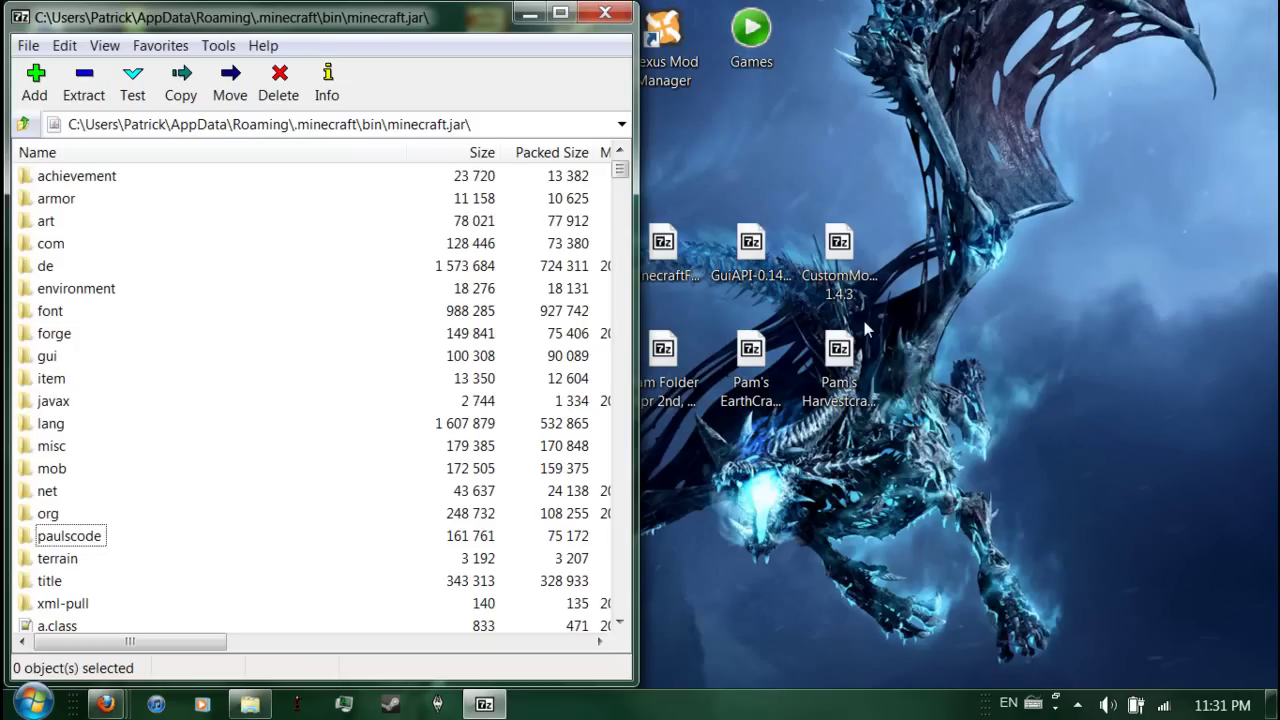
Step: Open the CustomMobSpawner 1.4.3 zip from the desktop
{"action": "left_click", "coordinate": [751, 258]}
{"action": "left_click", "coordinate": [857, 287], "text": "ctrl"}
{"action": "double_click", "coordinate": [857, 287]}
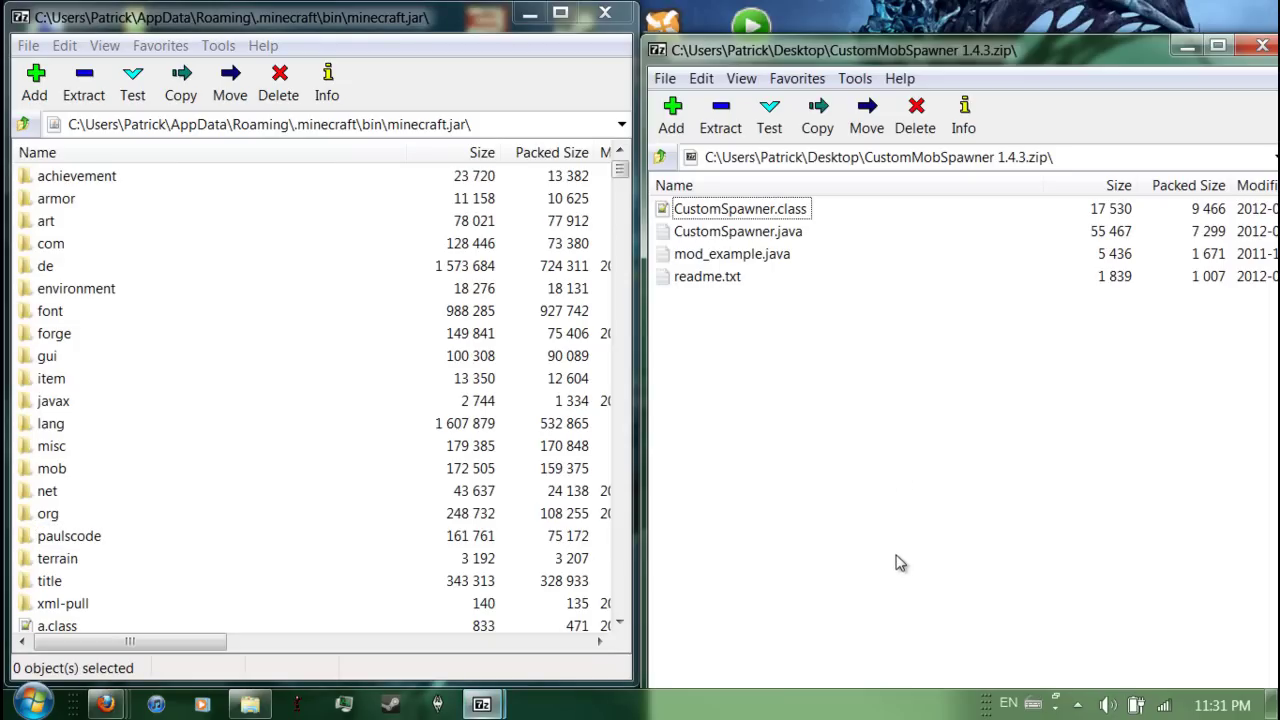
Step: Copy its four files into minecraft.jar, then close the archive and minimize 7-Zip
{"action": "left_click_drag", "start_coordinate": [868, 437], "coordinate": [688, 210]}
{"action": "left_click_drag", "start_coordinate": [718, 254], "coordinate": [348, 518]}
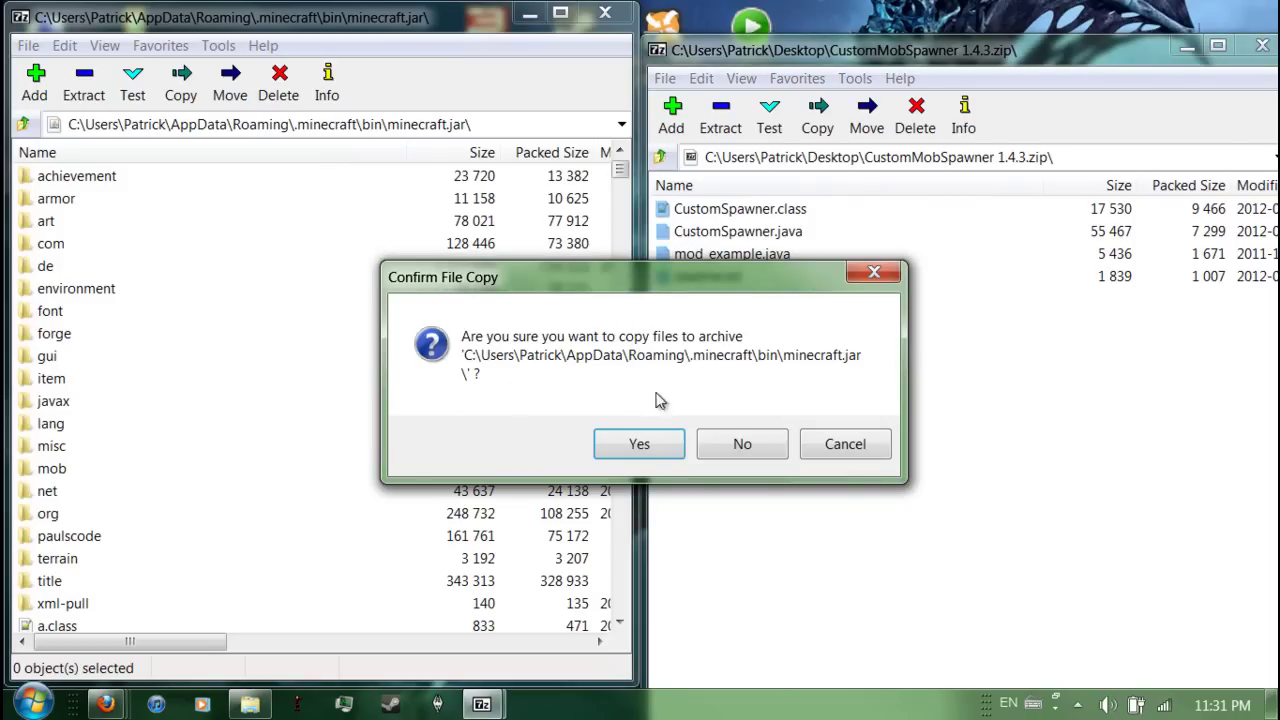
{"action": "left_click", "coordinate": [668, 444]}
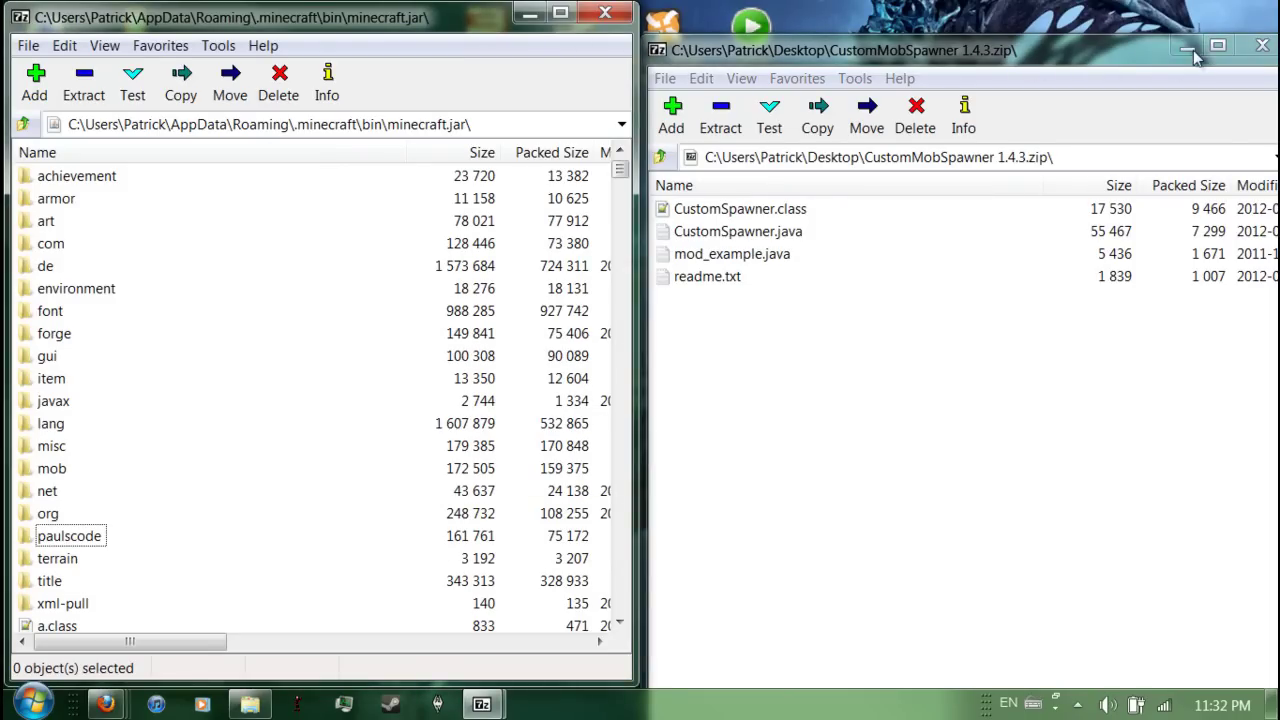
{"action": "left_click", "coordinate": [1262, 45]}
{"action": "left_click", "coordinate": [530, 14]}
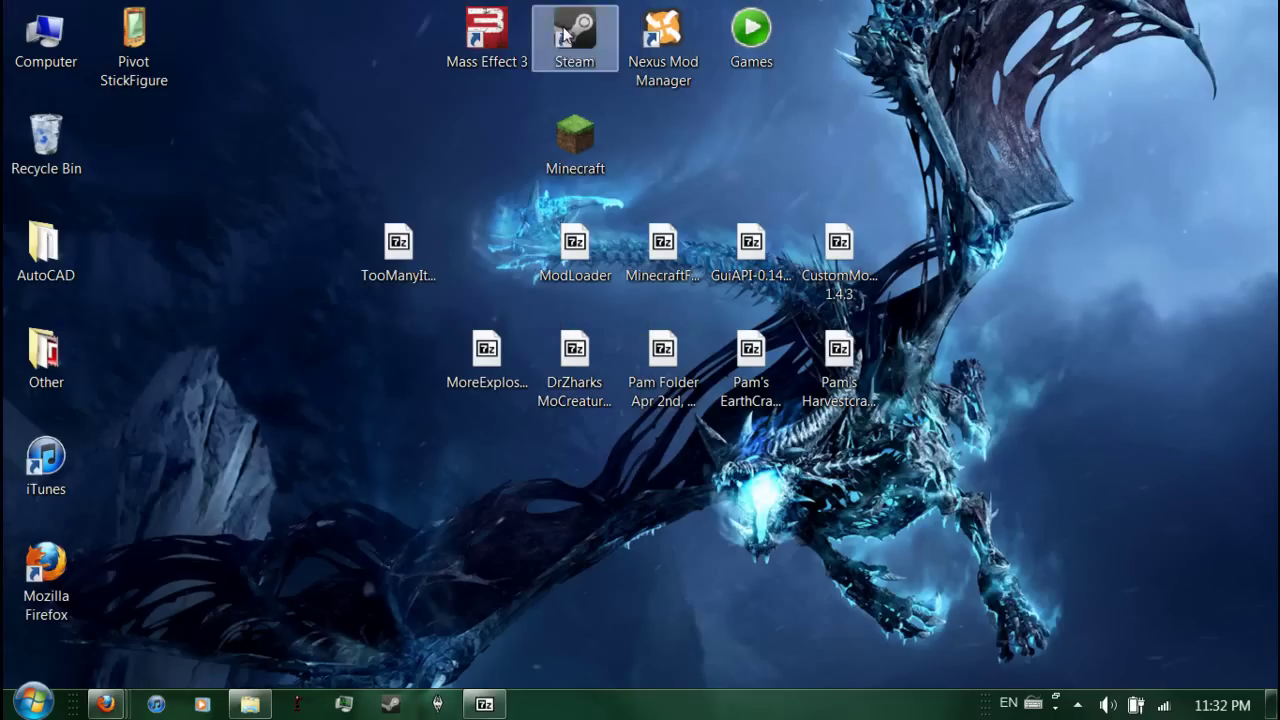
Step: Start Minecraft, log in to reach the 1.2.5 main menu, and quit the game
{"action": "double_click", "coordinate": [573, 139]}
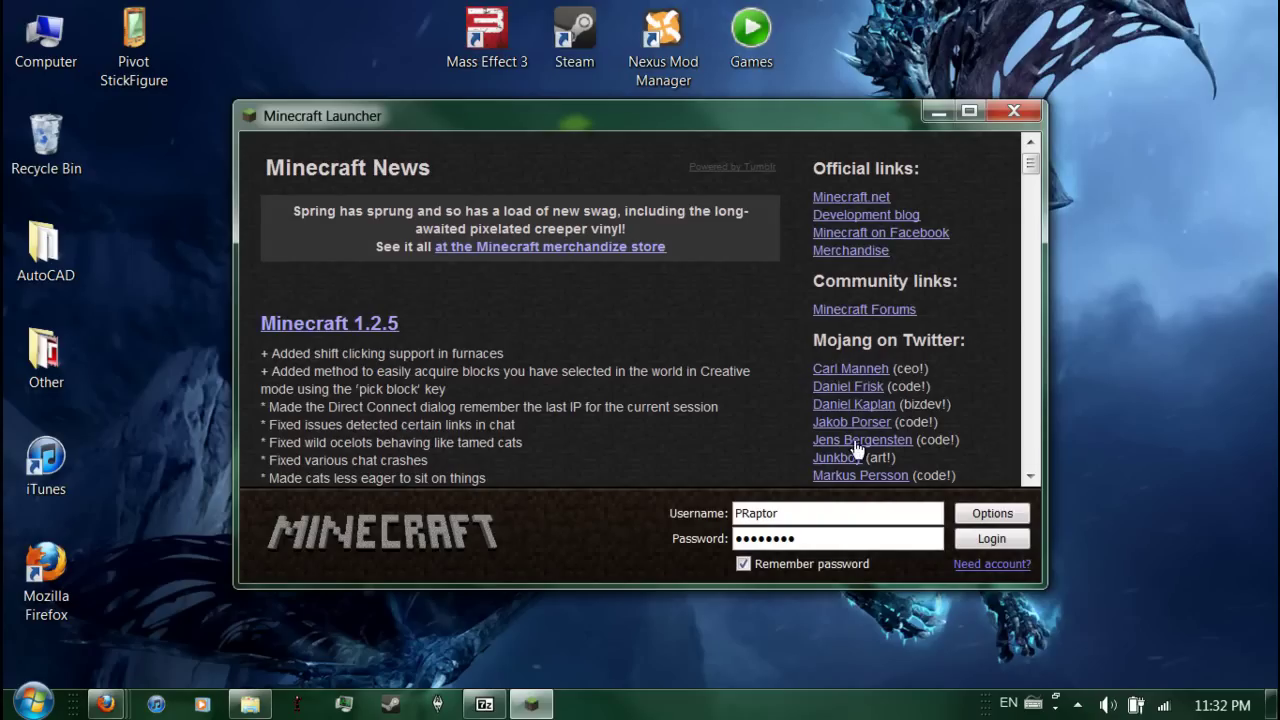
{"action": "left_click", "coordinate": [964, 543]}
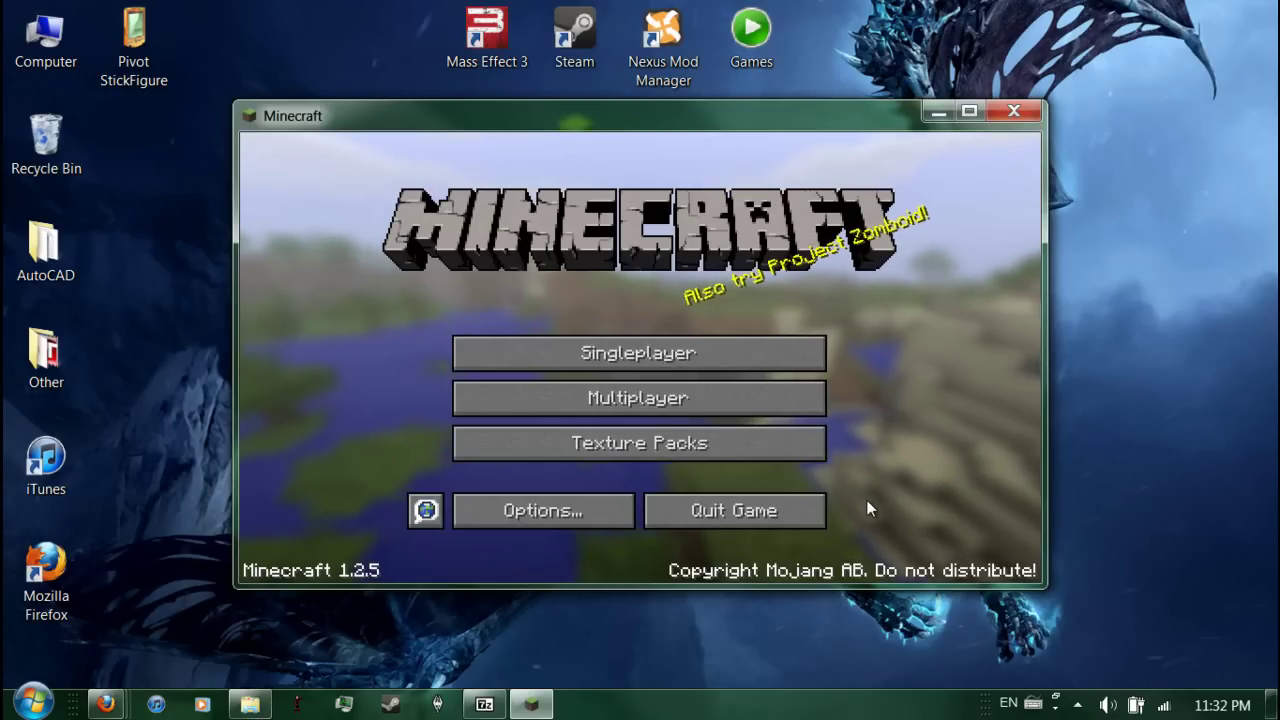
{"action": "left_click", "coordinate": [785, 512]}
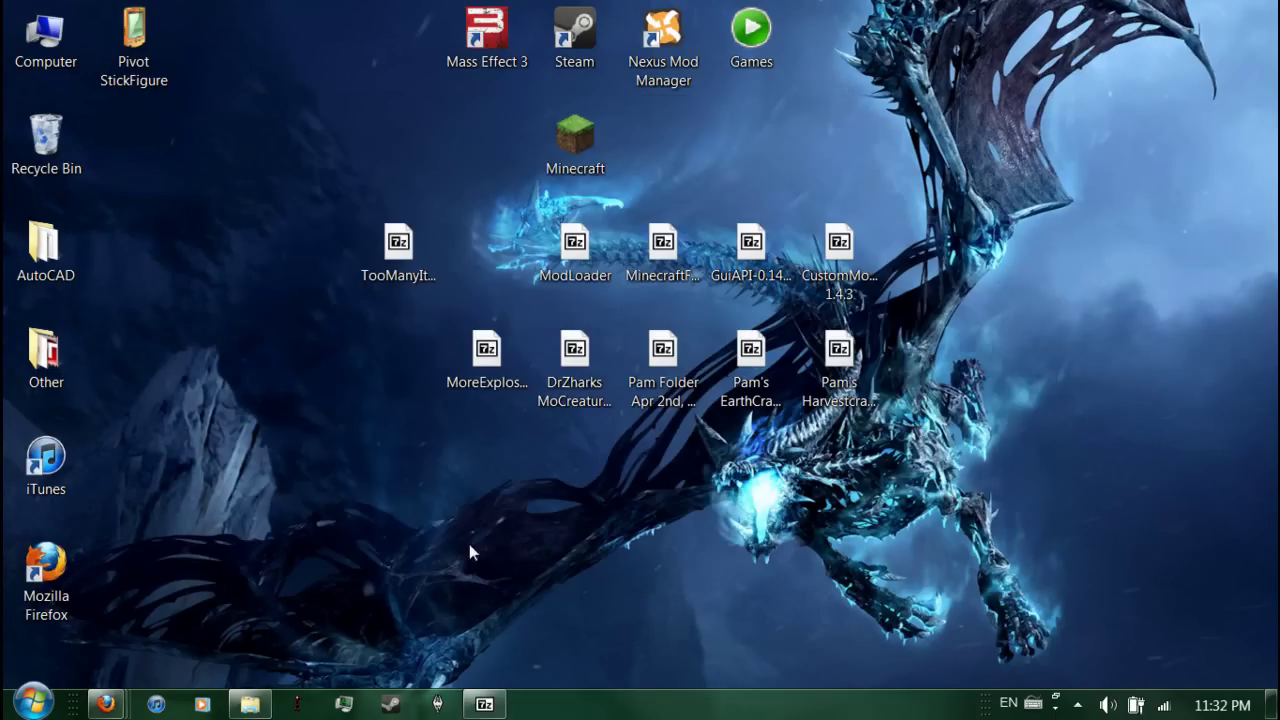
Step: Bring back the .minecraft folder window and open its config folder holding the Forge, TooManyItems and ModLoader configs
{"action": "left_click", "coordinate": [249, 705]}
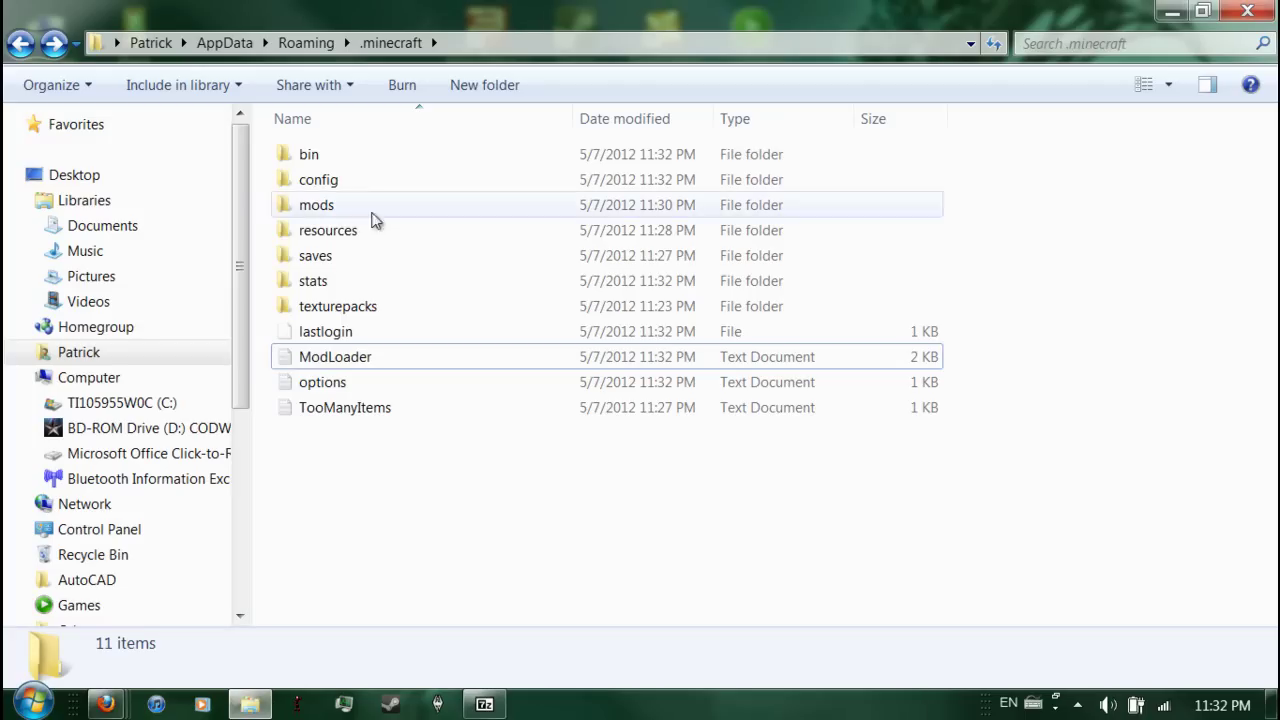
{"action": "double_click", "coordinate": [318, 180]}
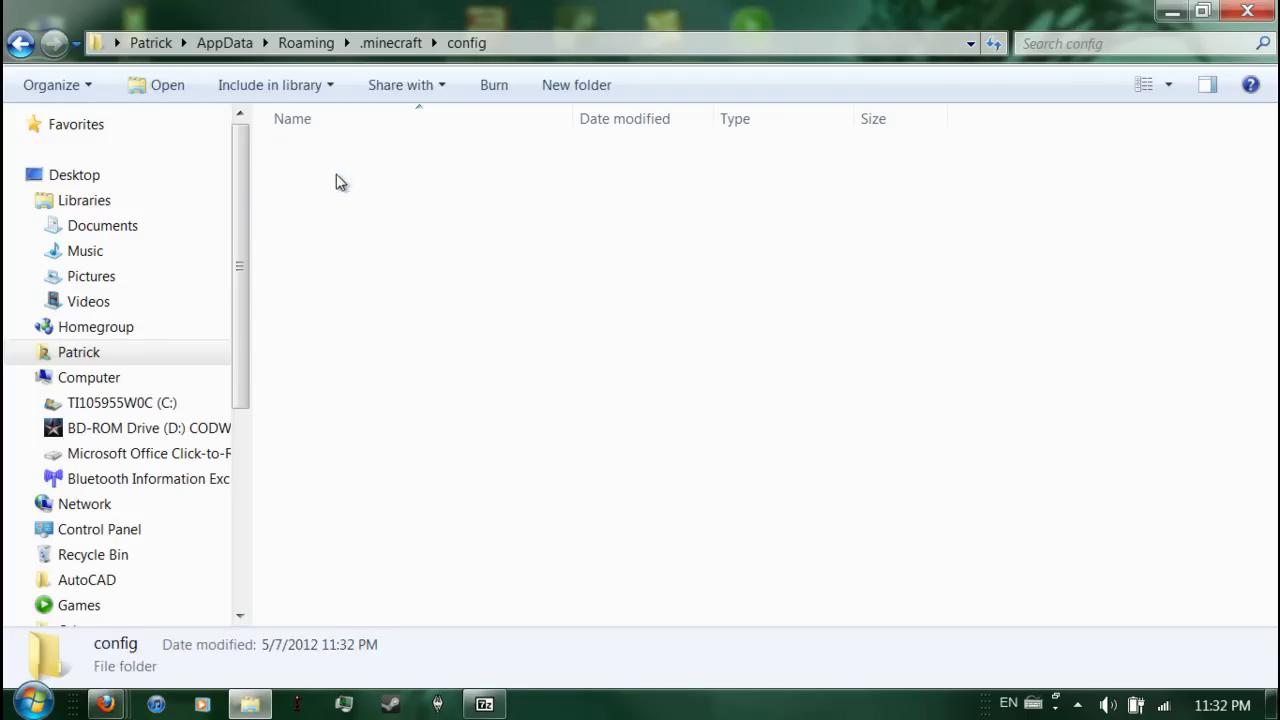